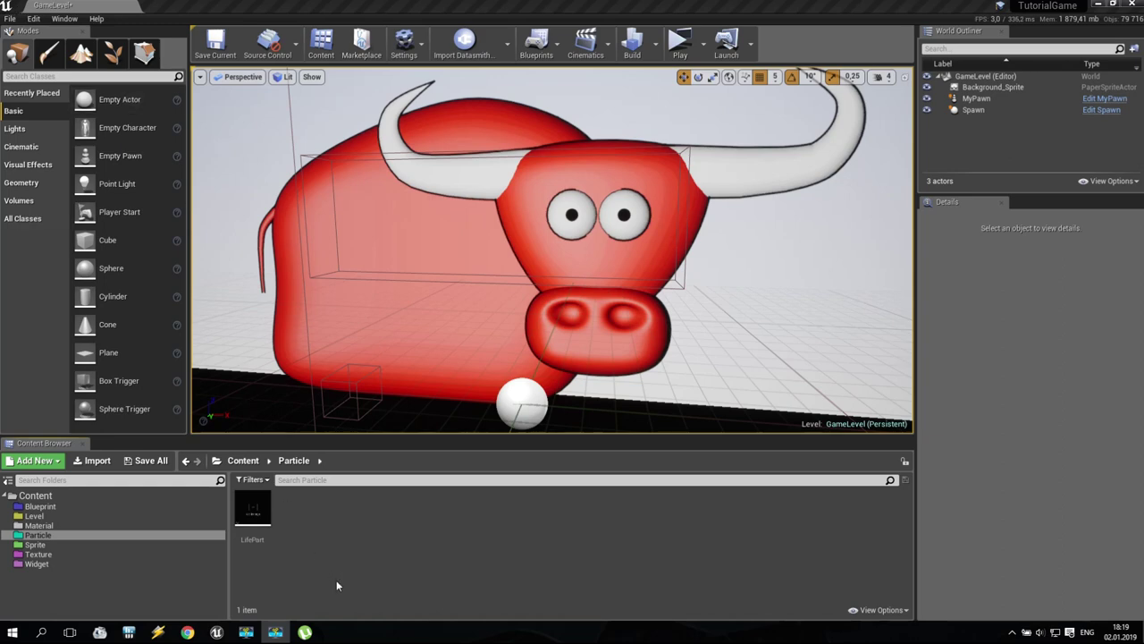
Open the LifePart particle system to view its heart effect and modules, and close it again.
double_click(252, 509)
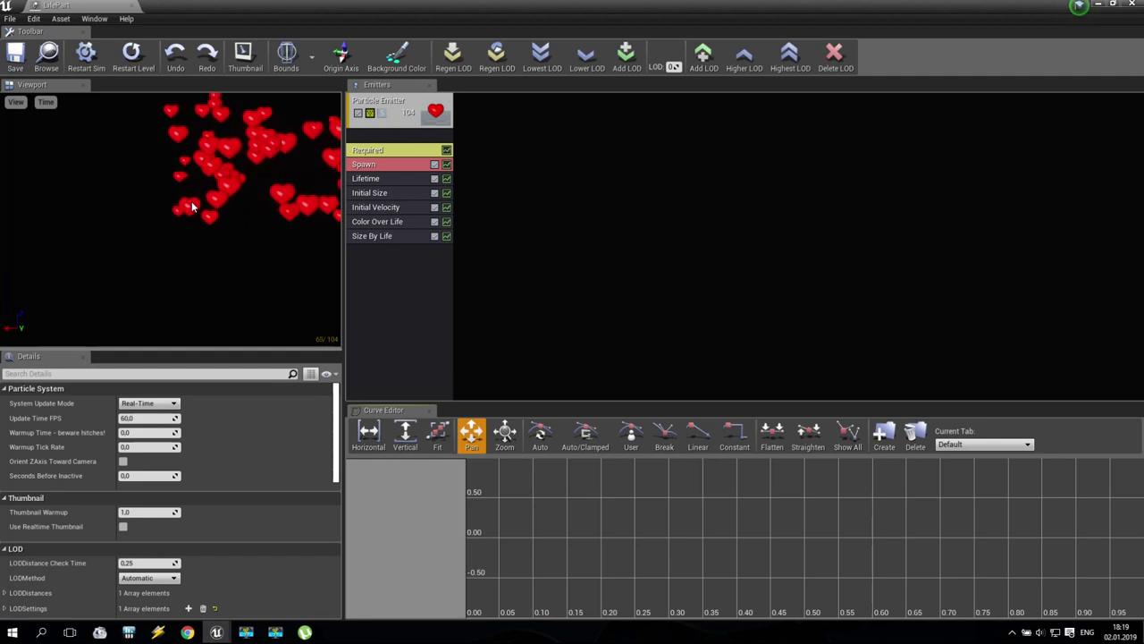
click(1129, 5)
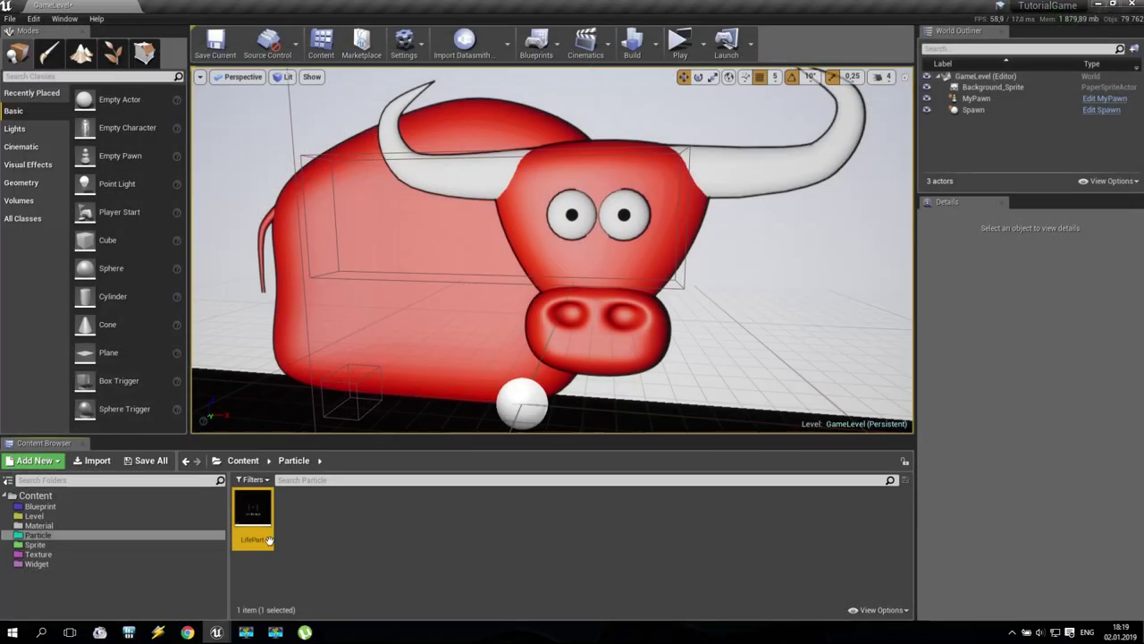
Create a new material named FlyMat in the Material folder.
click(40, 525)
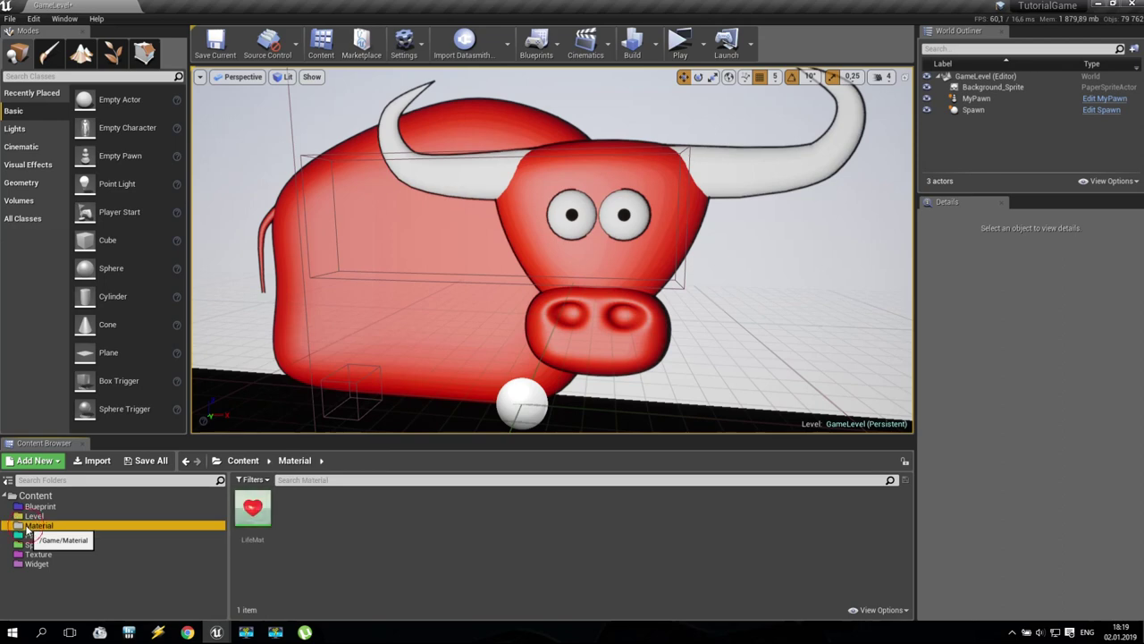
right_click(334, 539)
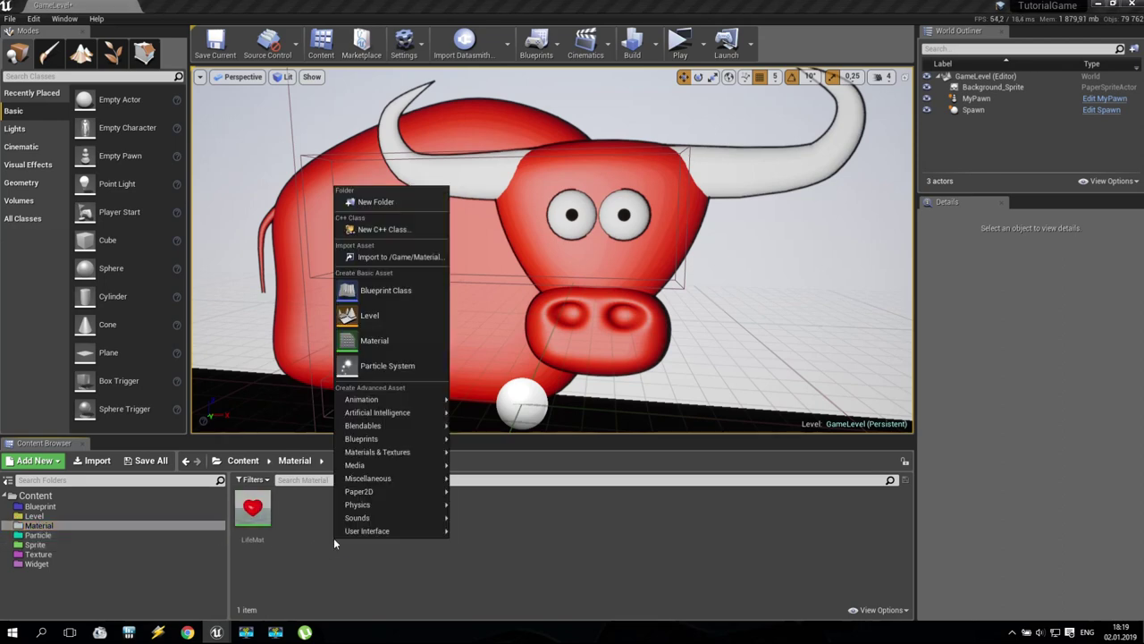
click(374, 341)
text(FlyMa)
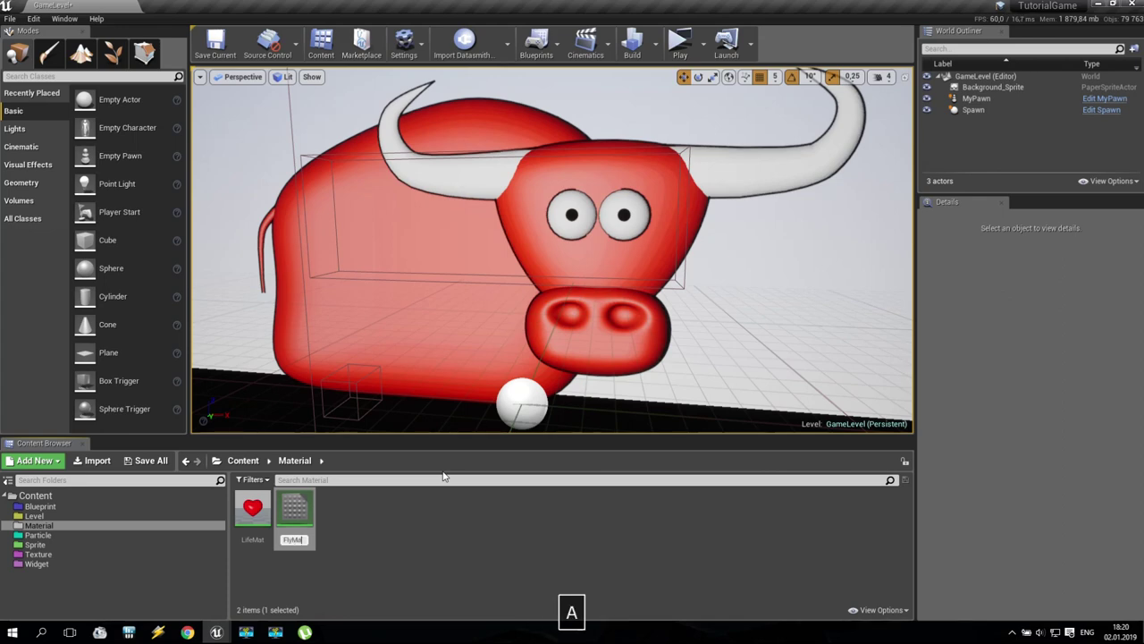
text(t)
key(Return)
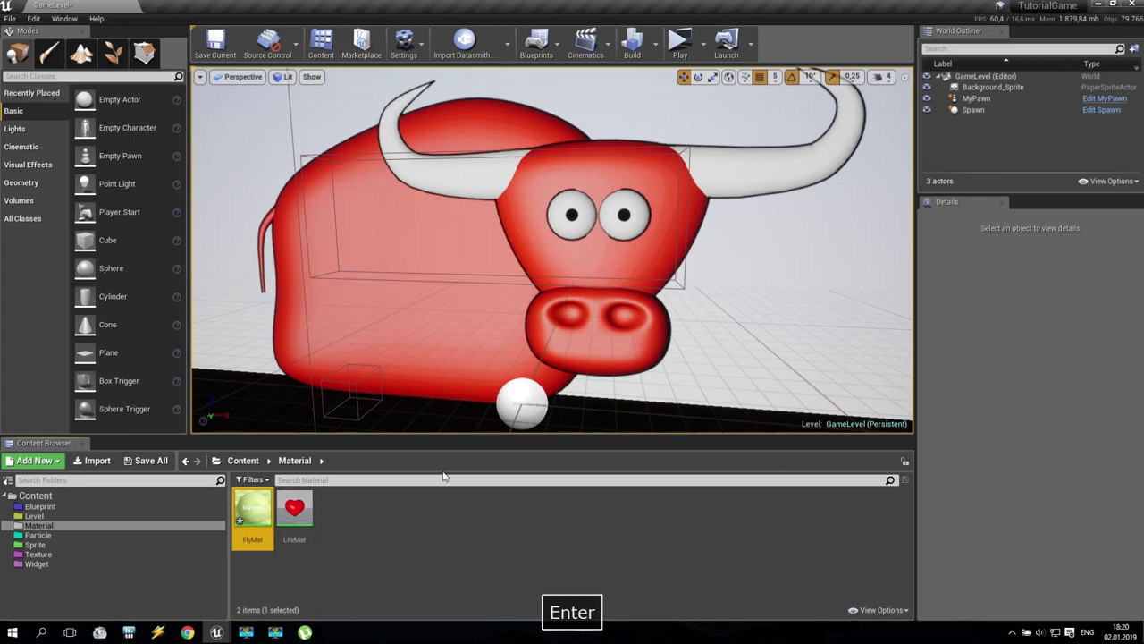
Open the FlyMat material and set its Blend Mode to Translucent.
double_click(257, 500)
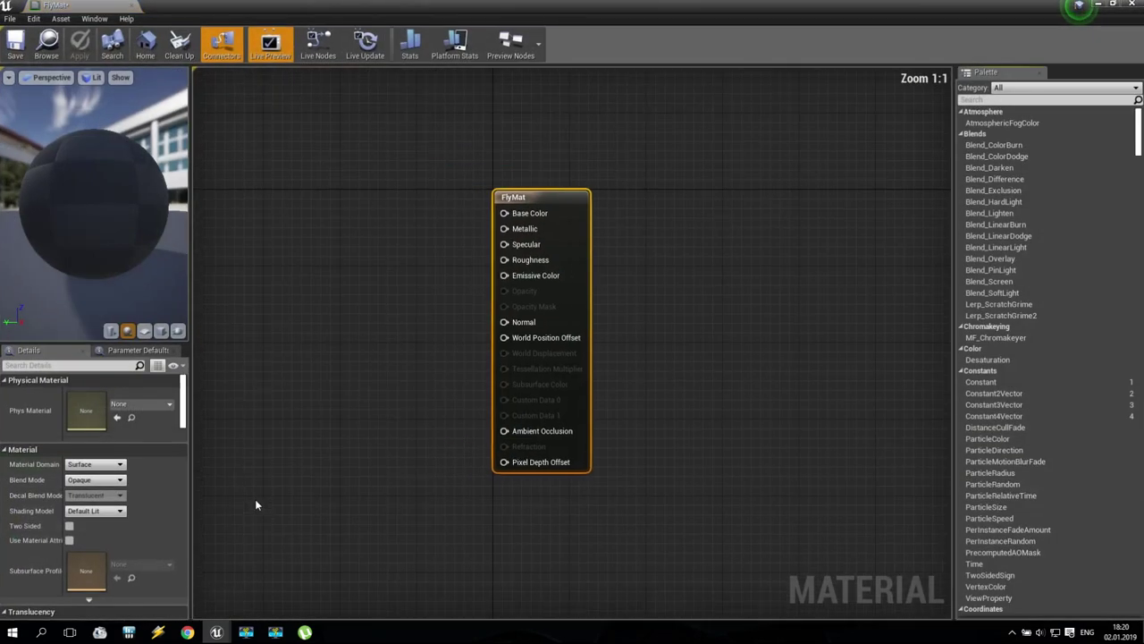
click(93, 479)
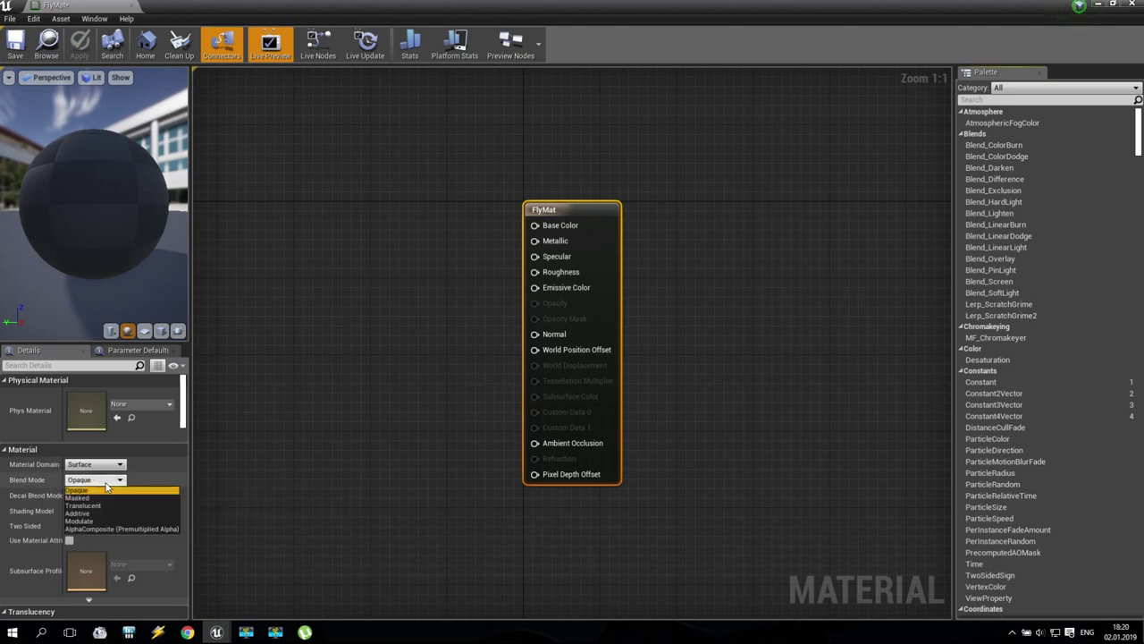
click(94, 507)
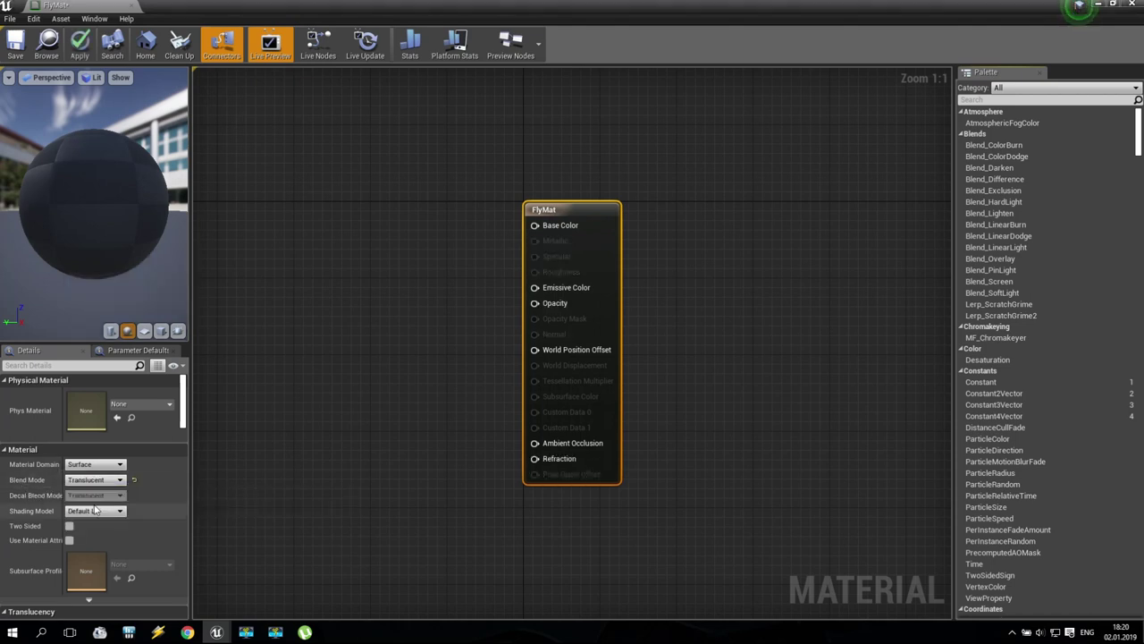
Add a Texture Sample node and connect its RGB output to Emissive Color, dismissing the Stats window.
right_click(317, 251)
text(text)
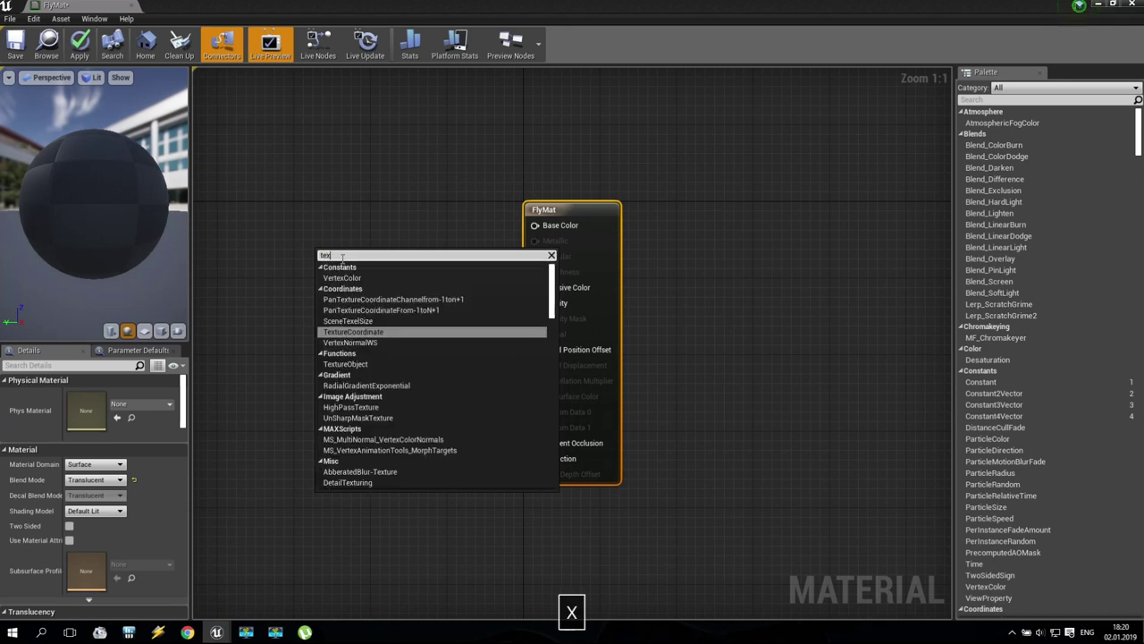
click(409, 381)
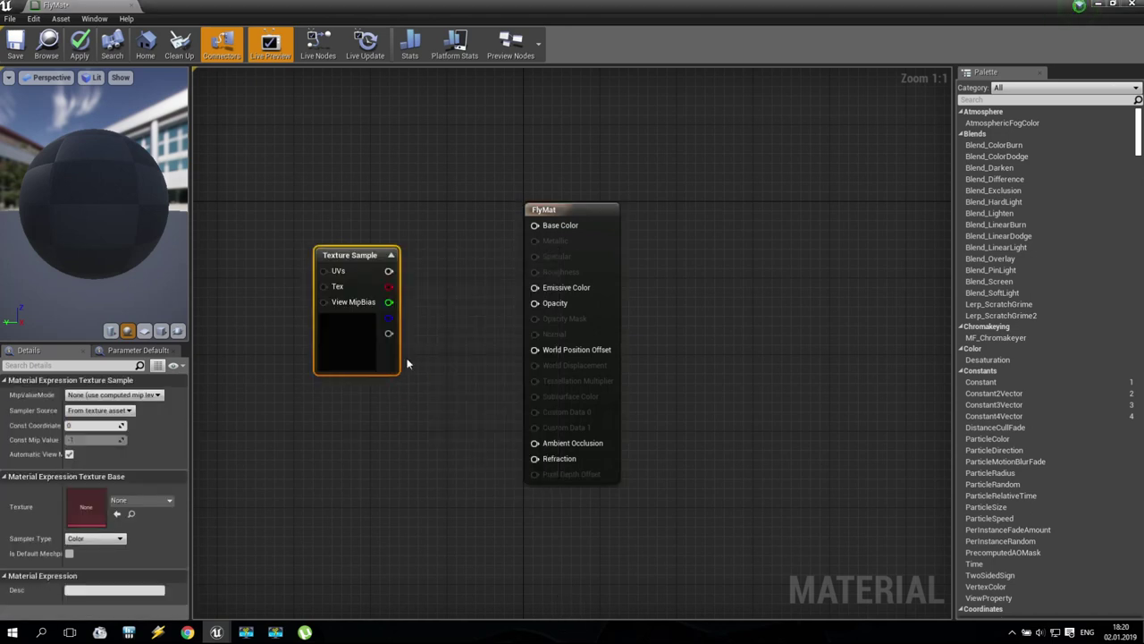
drag(388, 270, 535, 288)
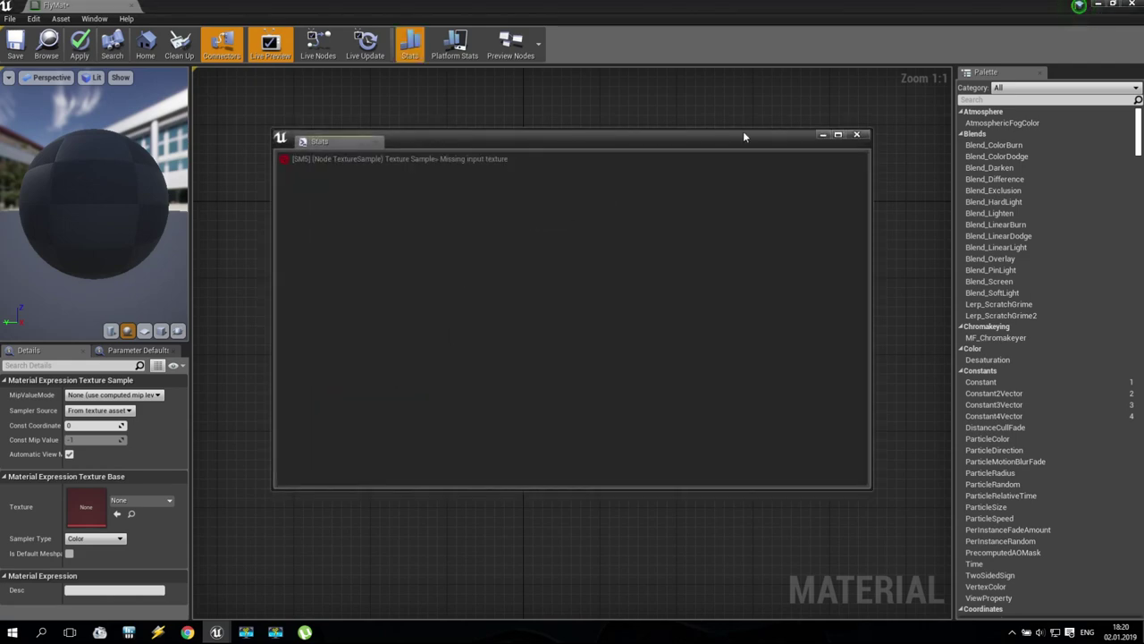
click(860, 136)
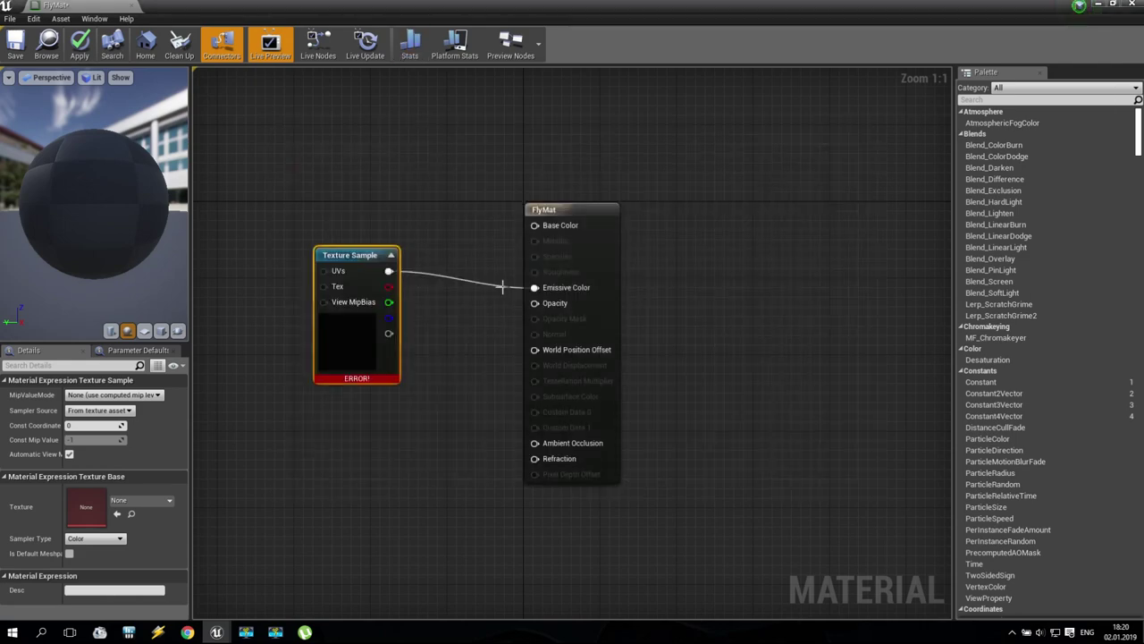
Assign the yellow flower texture Stamina0000 to the Texture Sample node.
click(164, 501)
scroll(212, 417, down, 5)
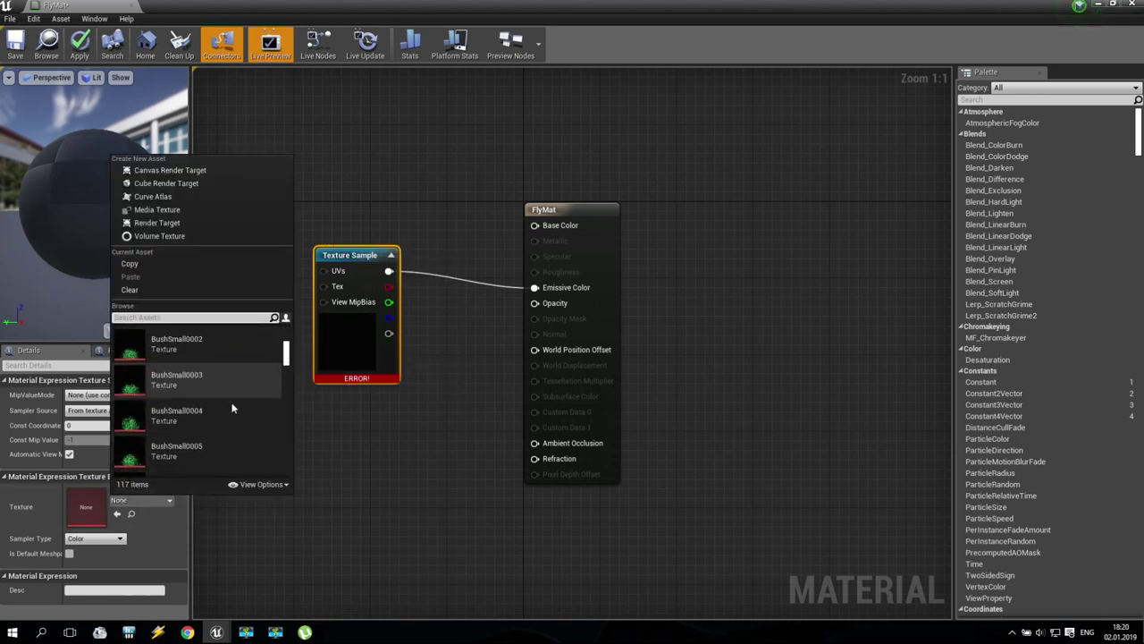
scroll(231, 406, down, 10)
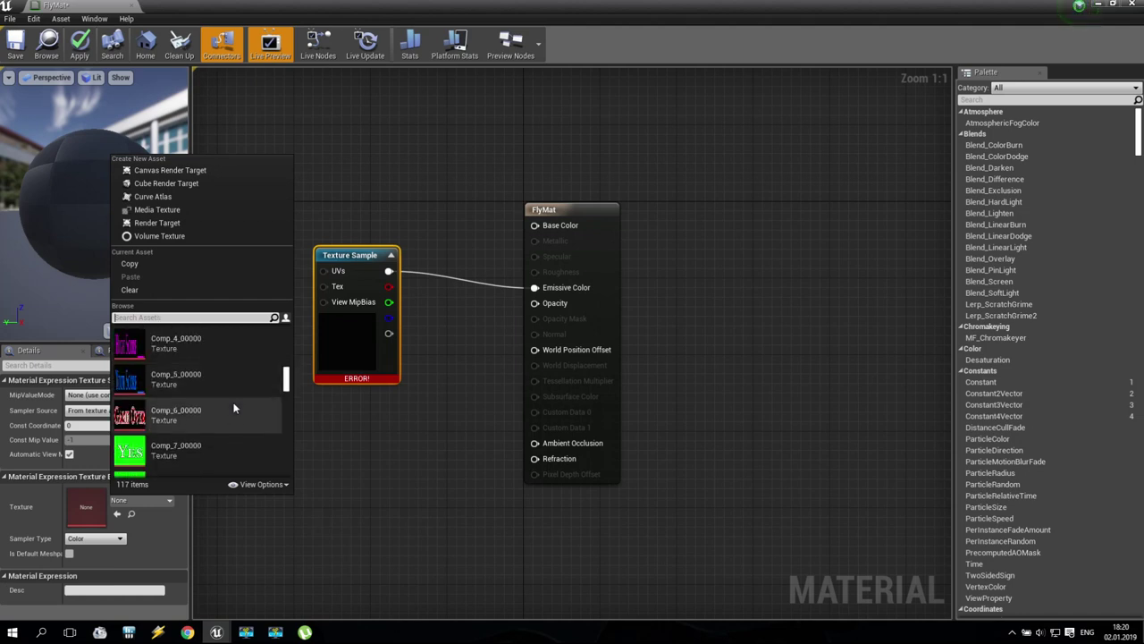
scroll(233, 410, down, 10)
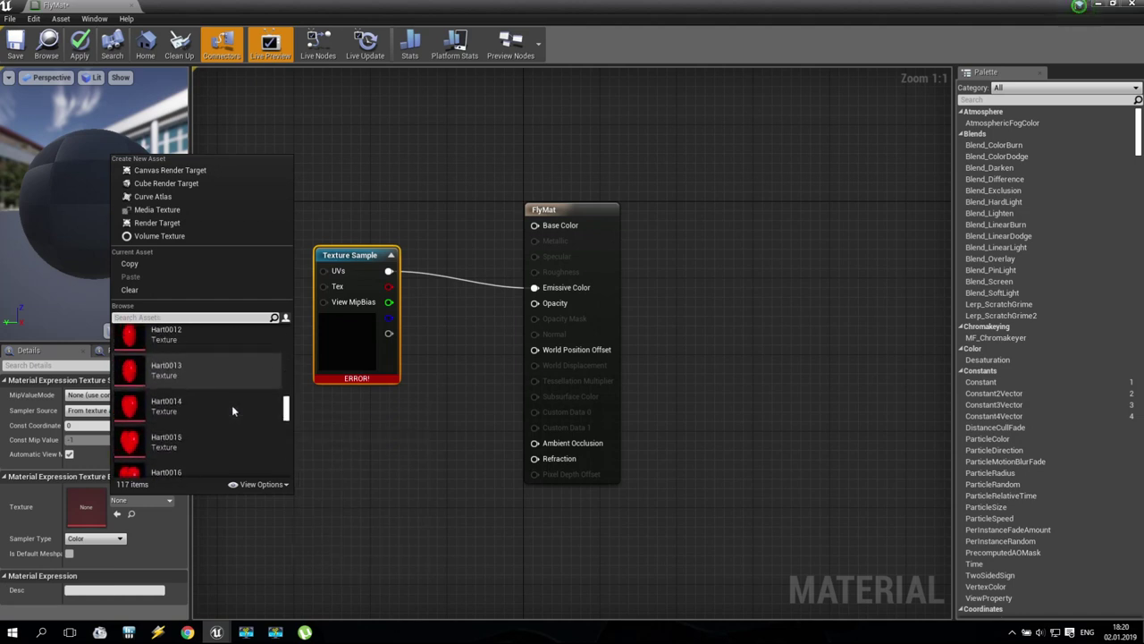
scroll(228, 411, down, 10)
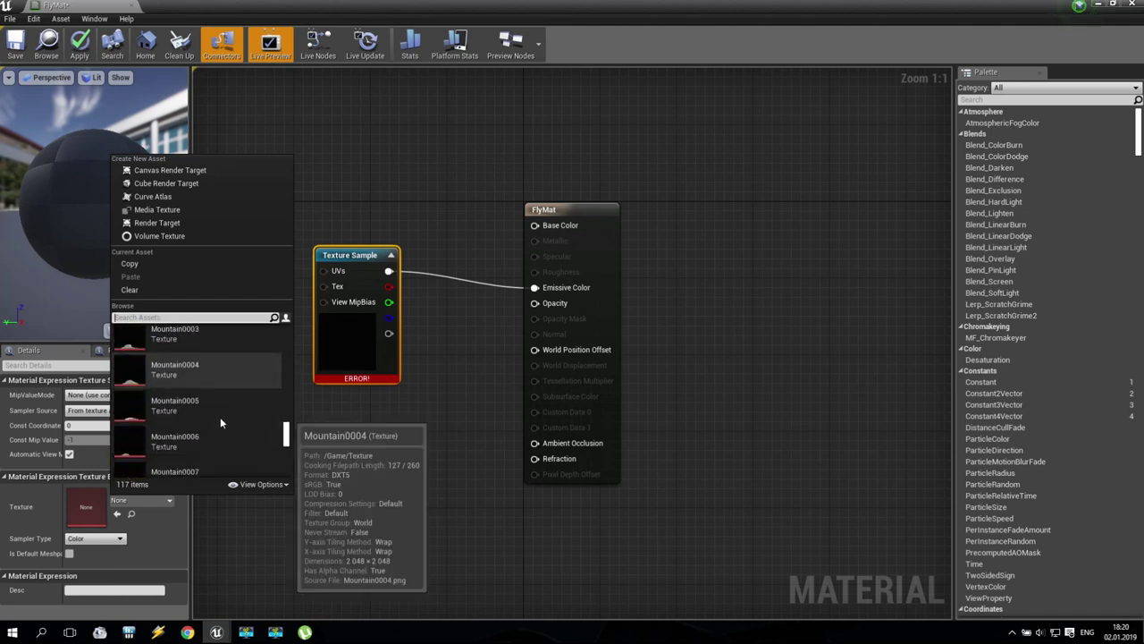
click(200, 408)
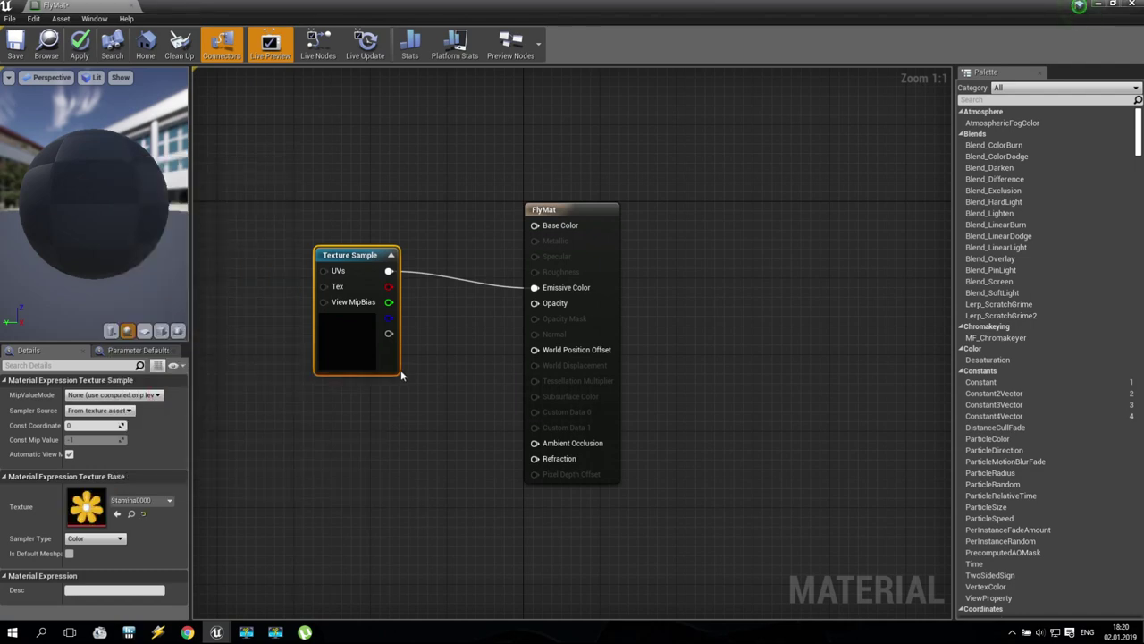
Connect the Texture Sample's alpha output to Opacity, save FlyMat and return to the level editor.
drag(389, 332, 537, 303)
click(660, 458)
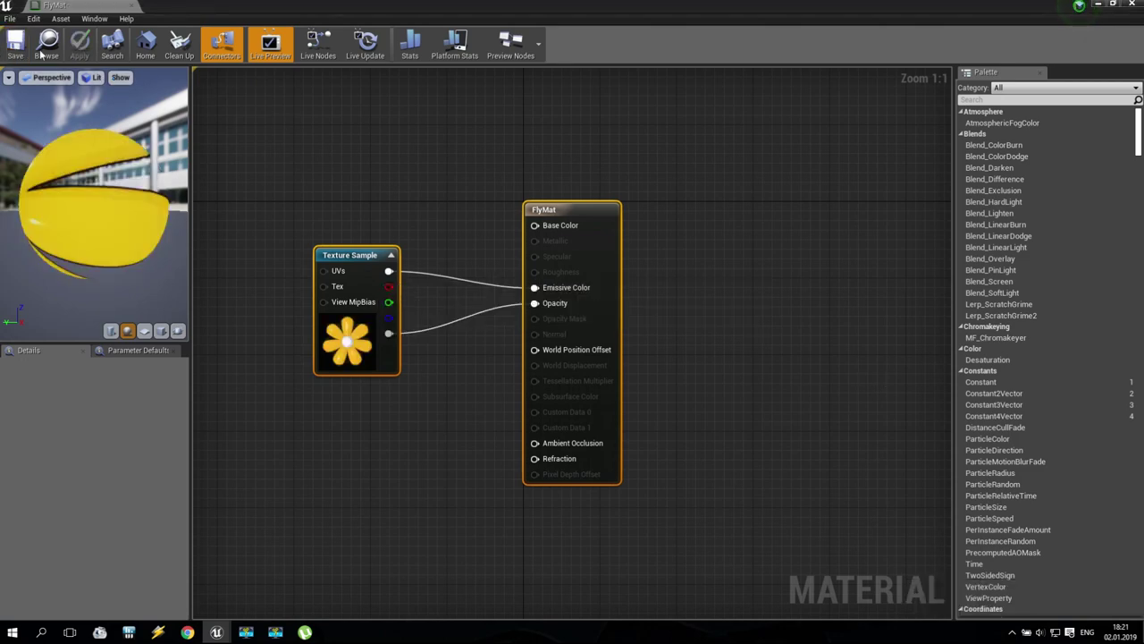
click(1132, 5)
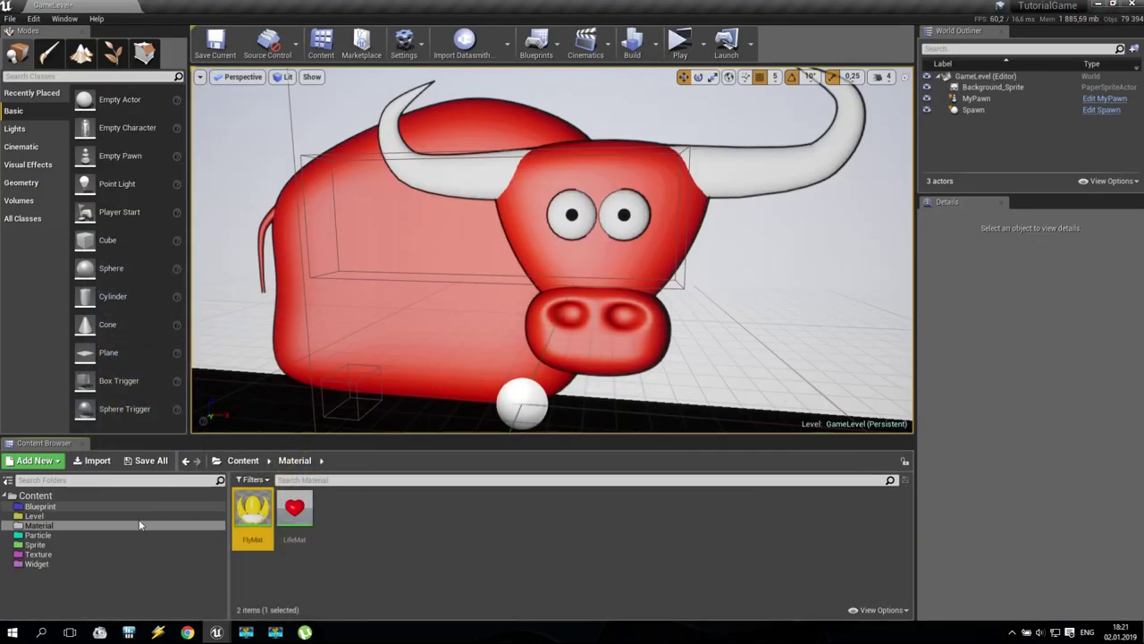
Create a new particle system named FlyPart in the Particle folder.
click(38, 534)
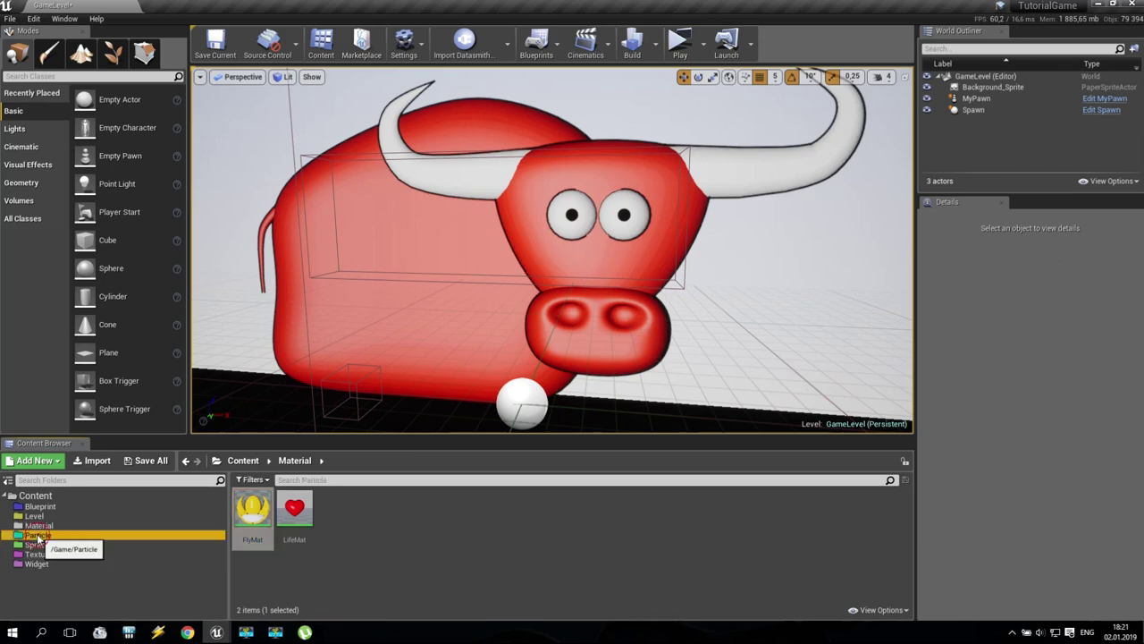
right_click(354, 514)
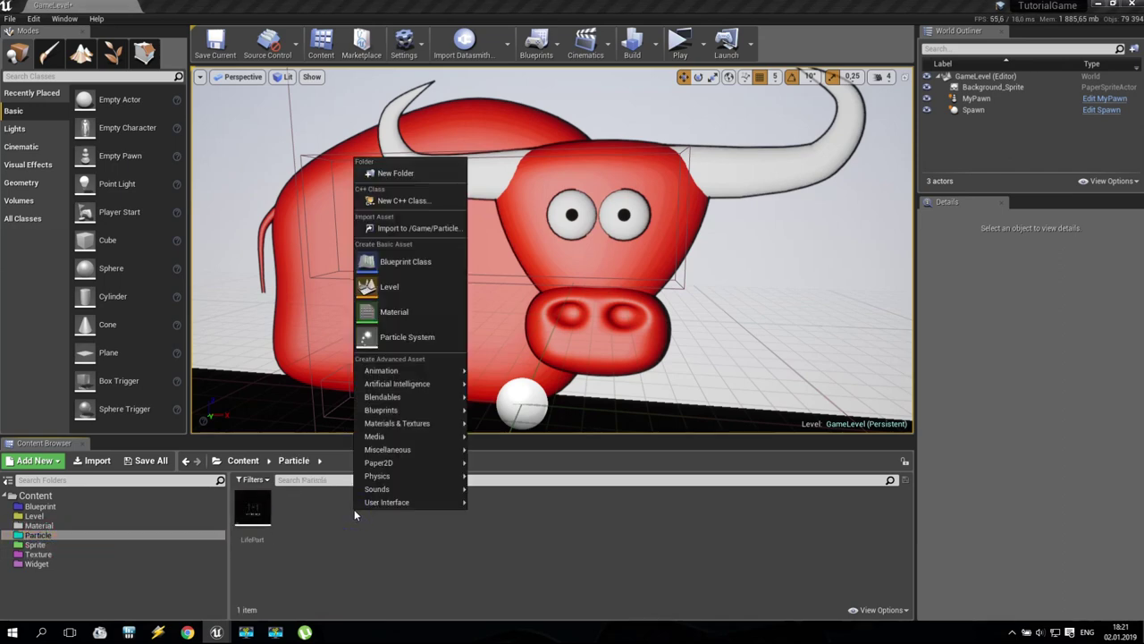
click(397, 336)
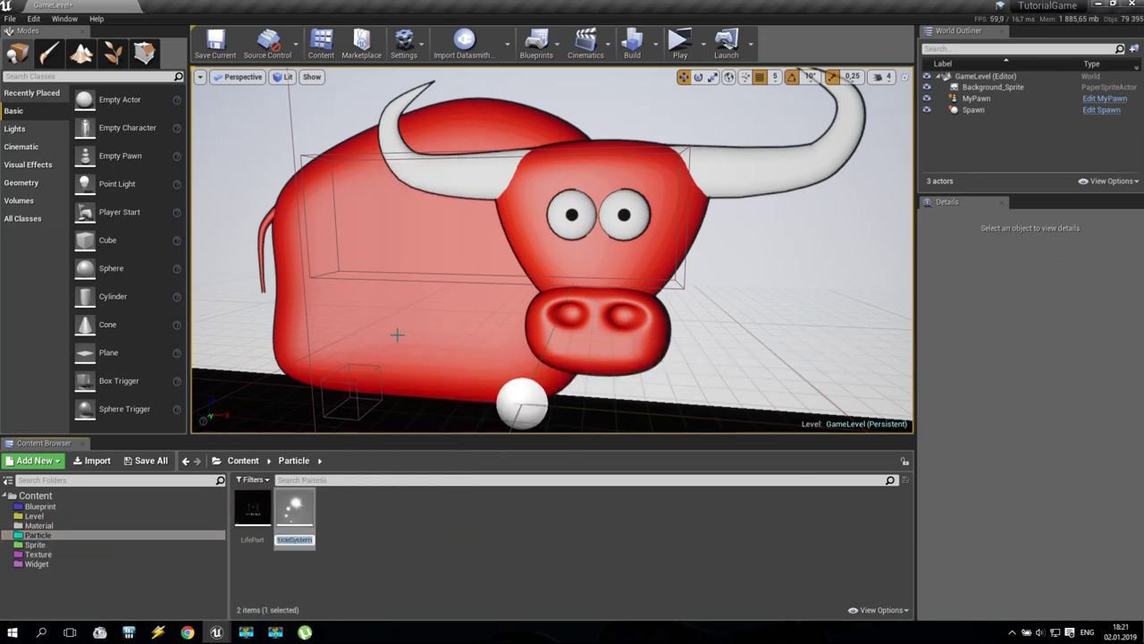
text(Flt)
key(BackSpace)
text(y)
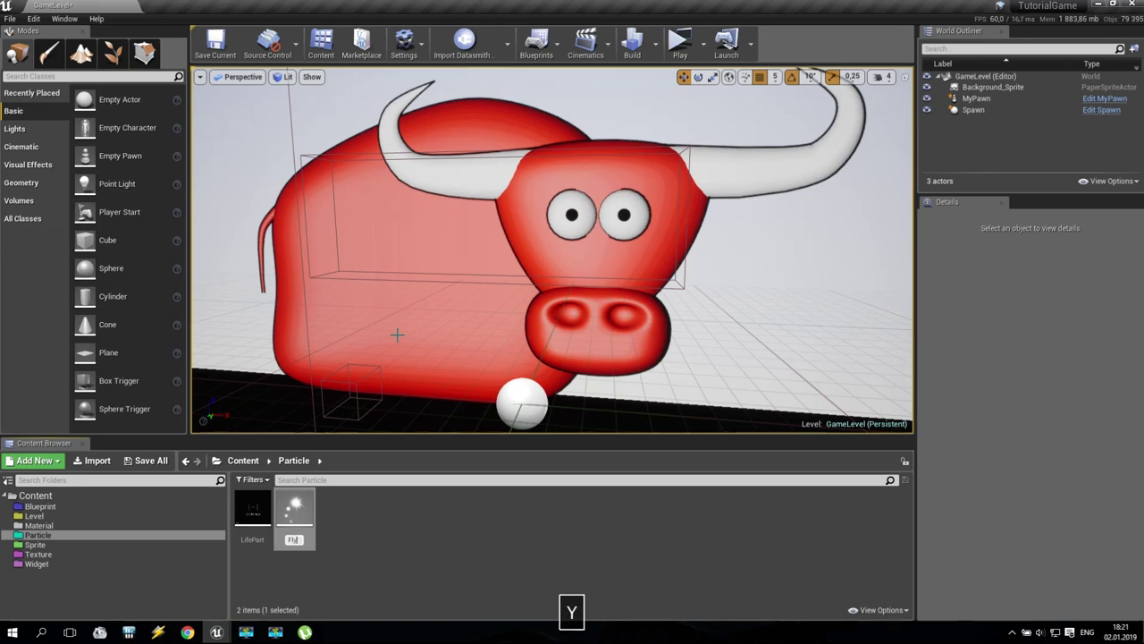
text(Part)
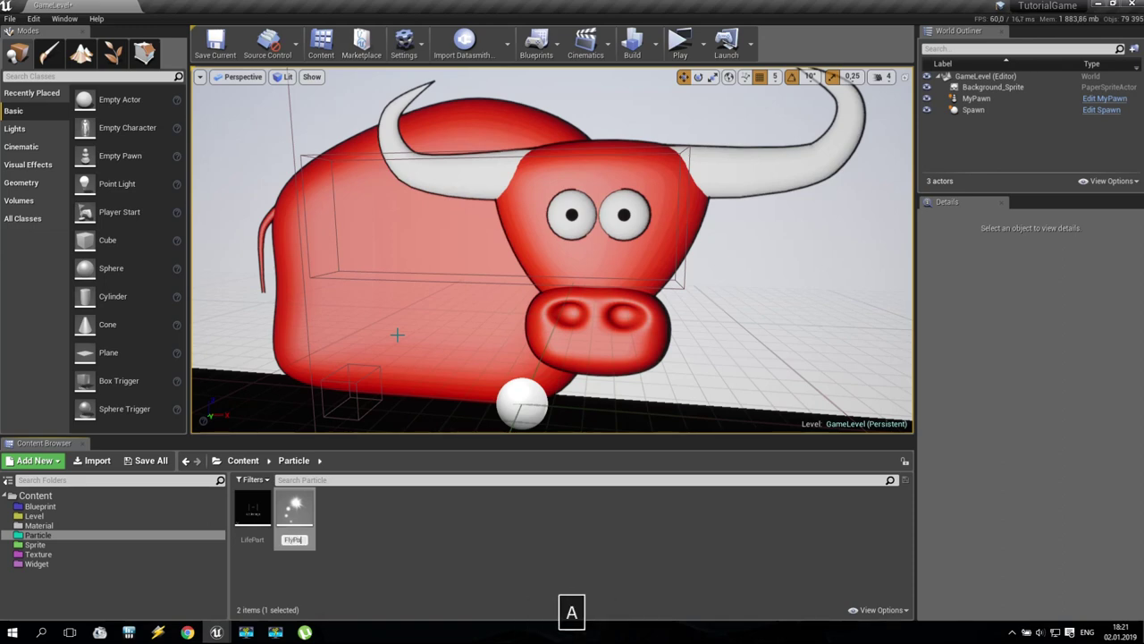
key(Return)
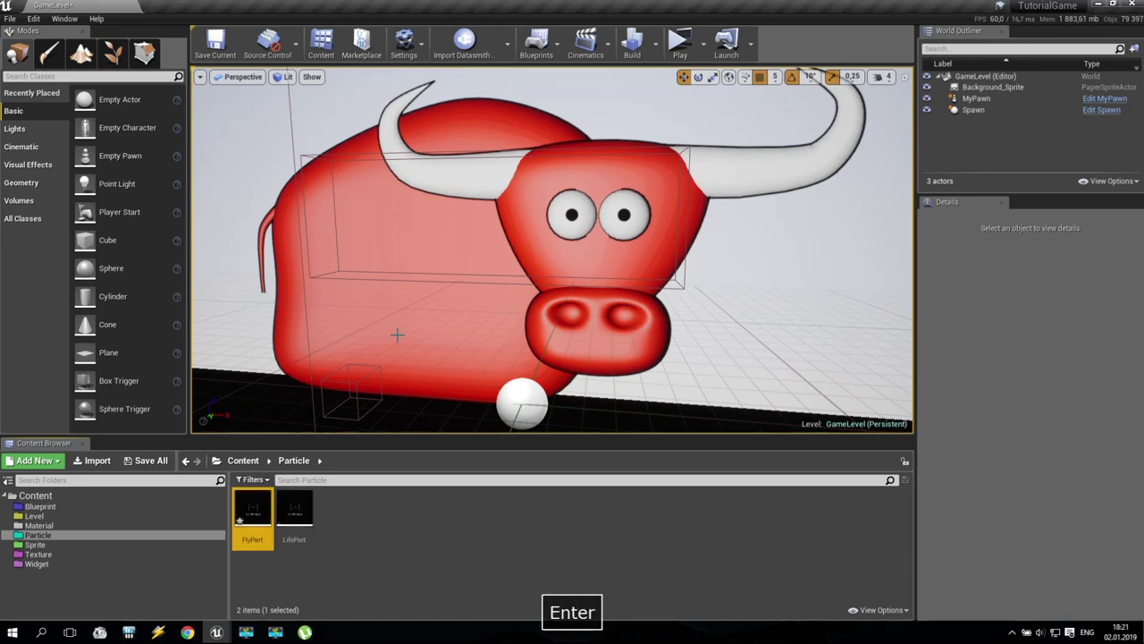
Open the FlyPart particle system and set FlyMat as the material in the emitter's Required module.
double_click(248, 516)
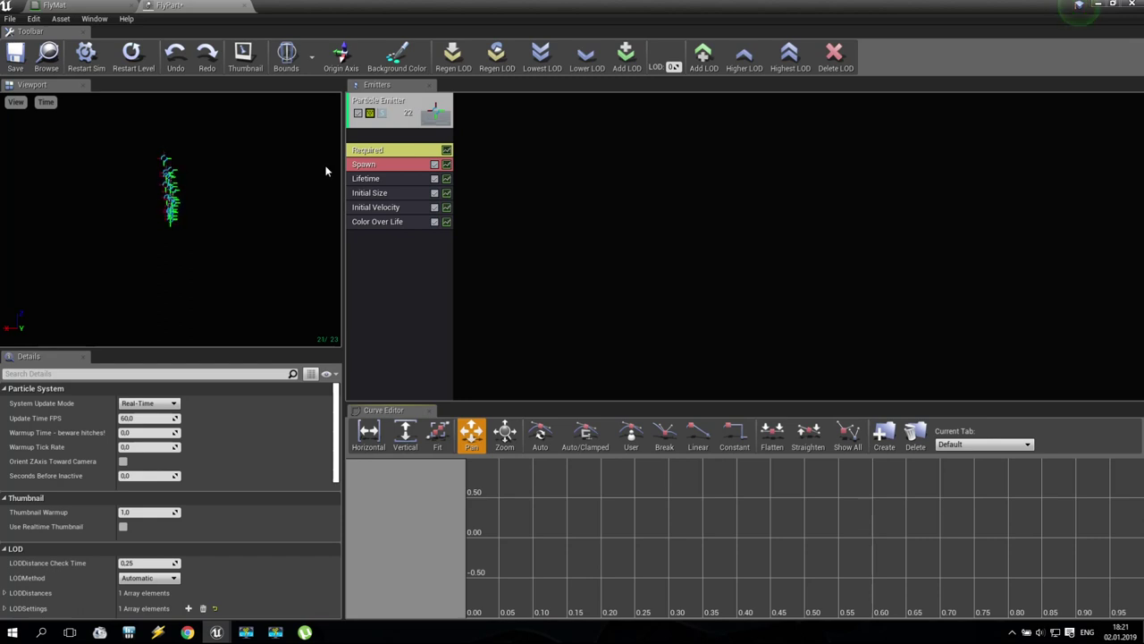
click(385, 153)
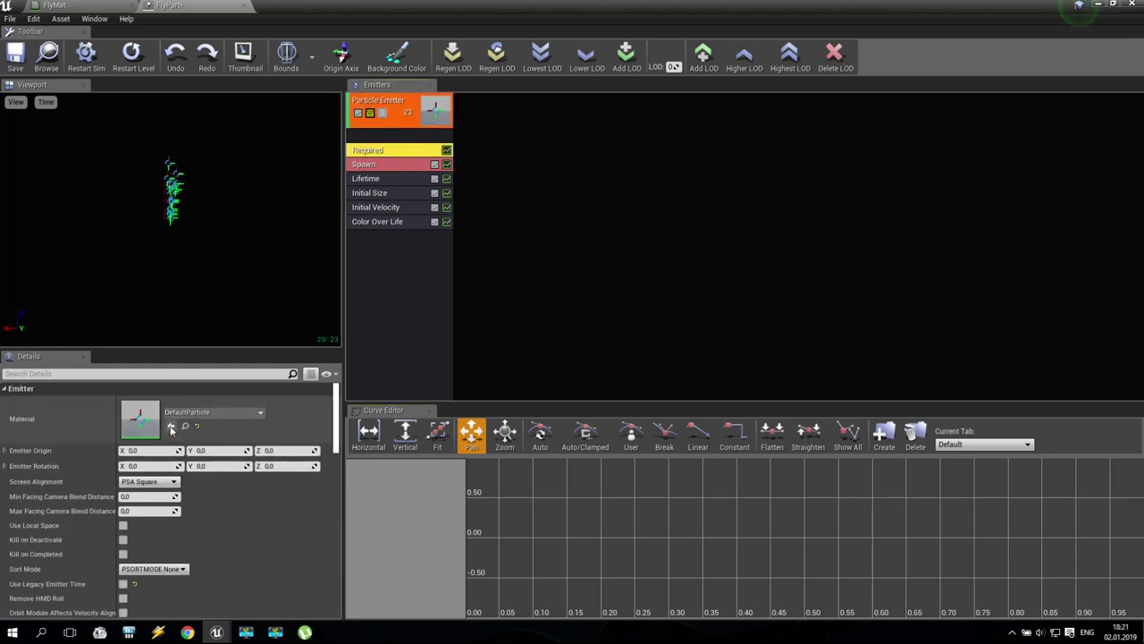
click(212, 412)
click(224, 260)
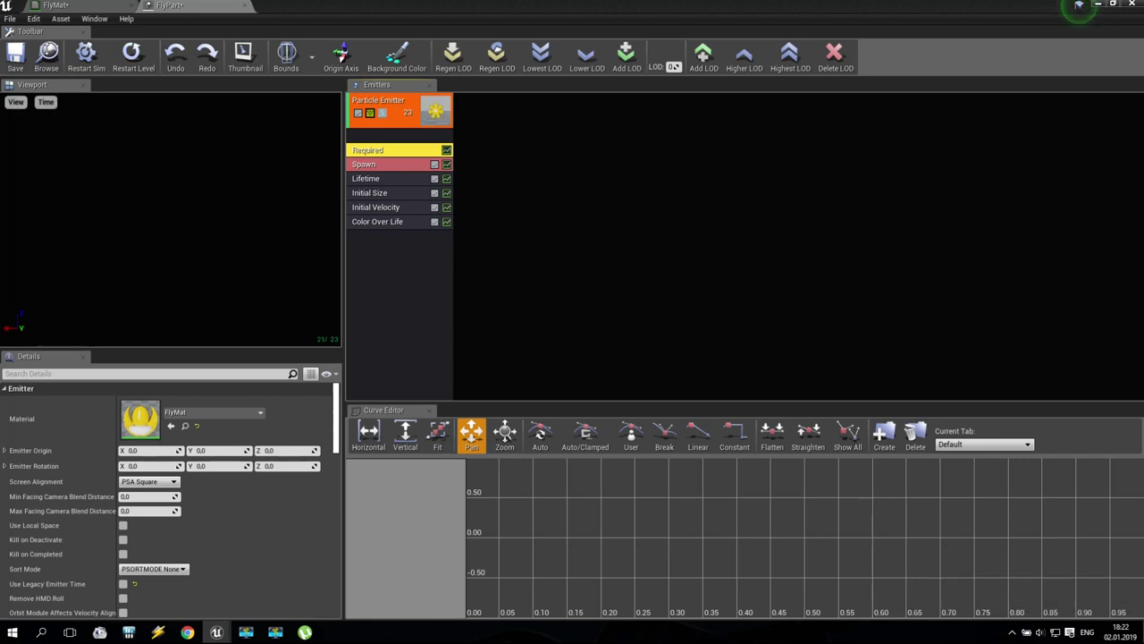
Save both the FlyMat material and the FlyPart particle system.
click(54, 5)
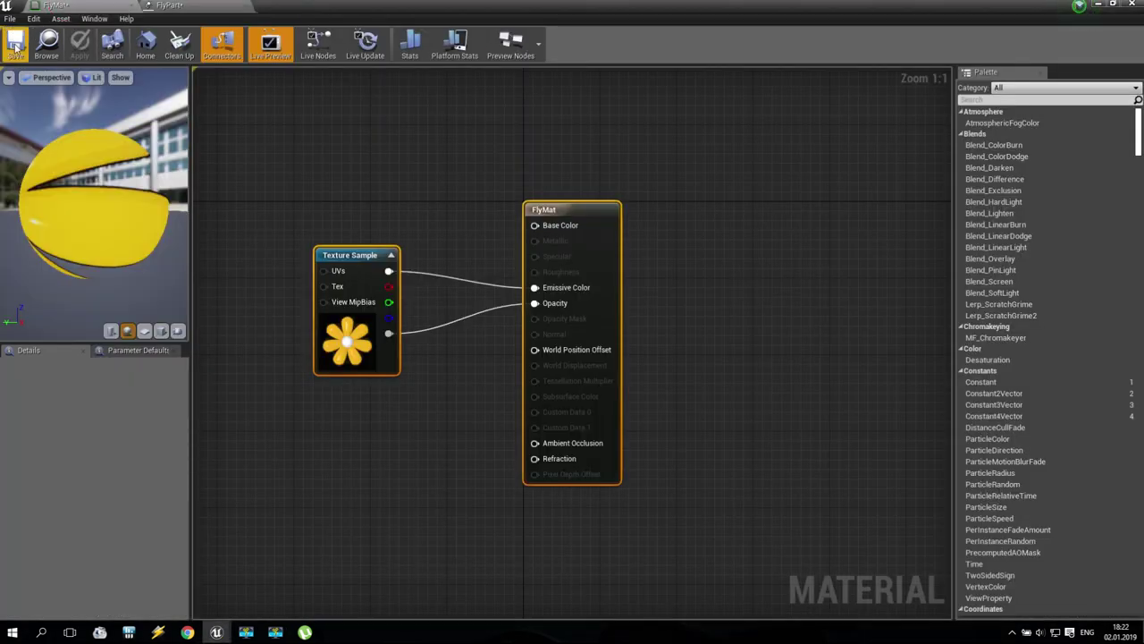
click(194, 7)
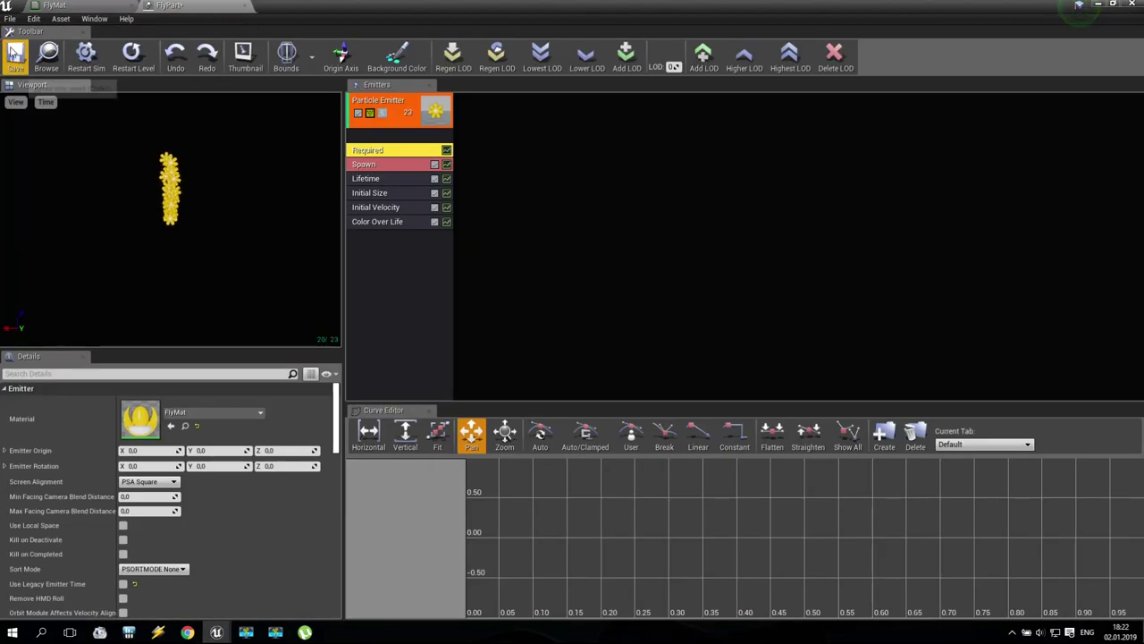
Set Emitter Loops to 1 in the Duration settings of the Required module.
drag(193, 215, 203, 191)
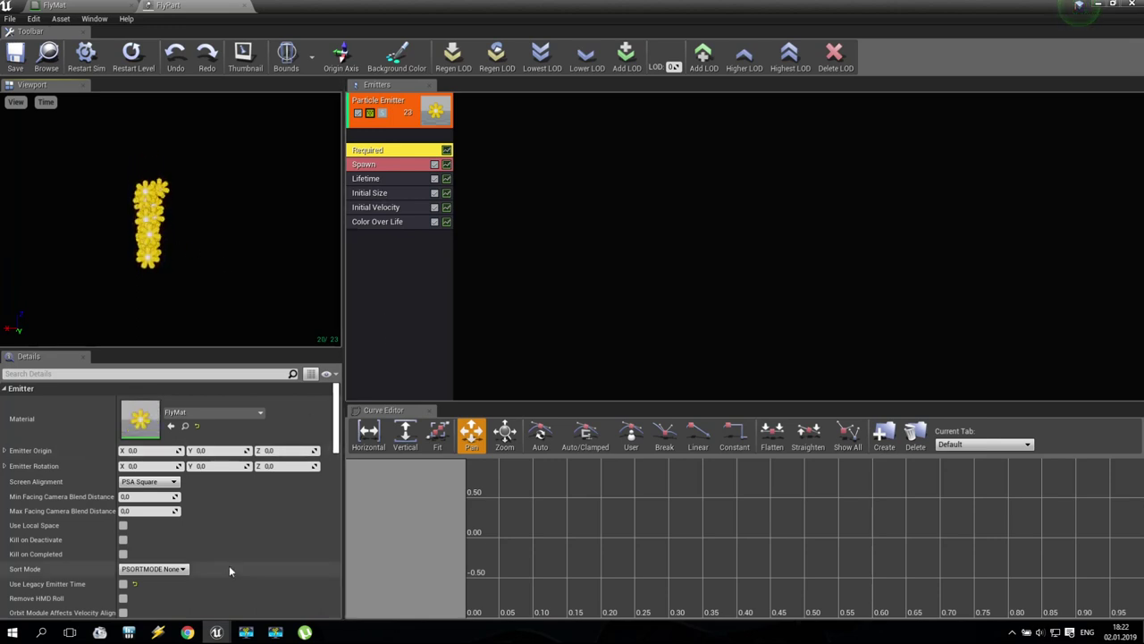
scroll(231, 568, down, 3)
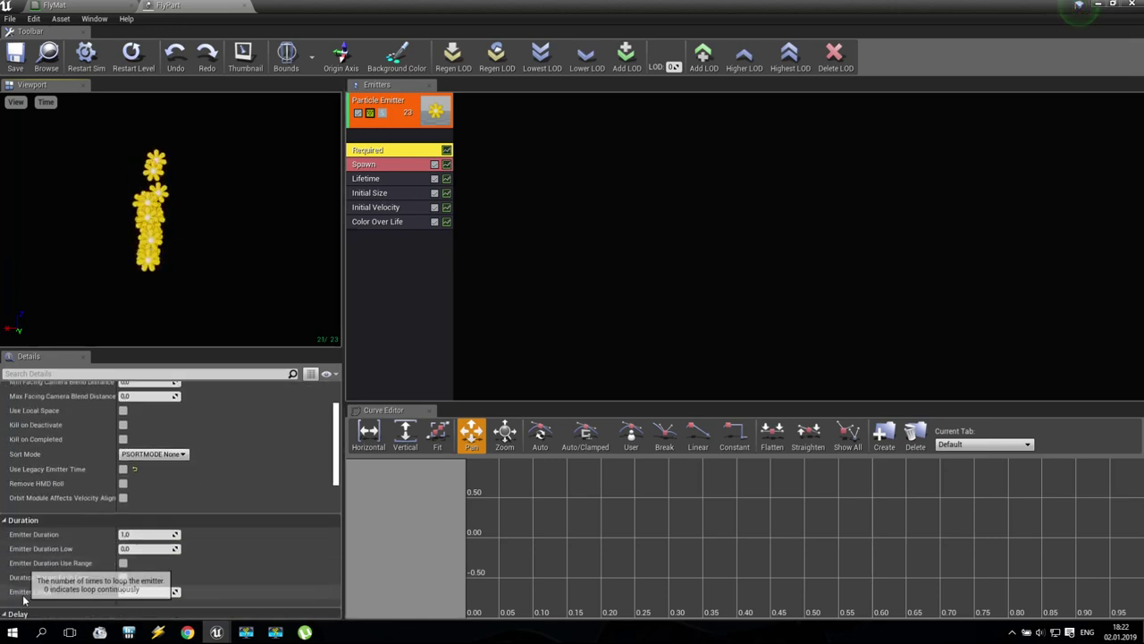
click(143, 591)
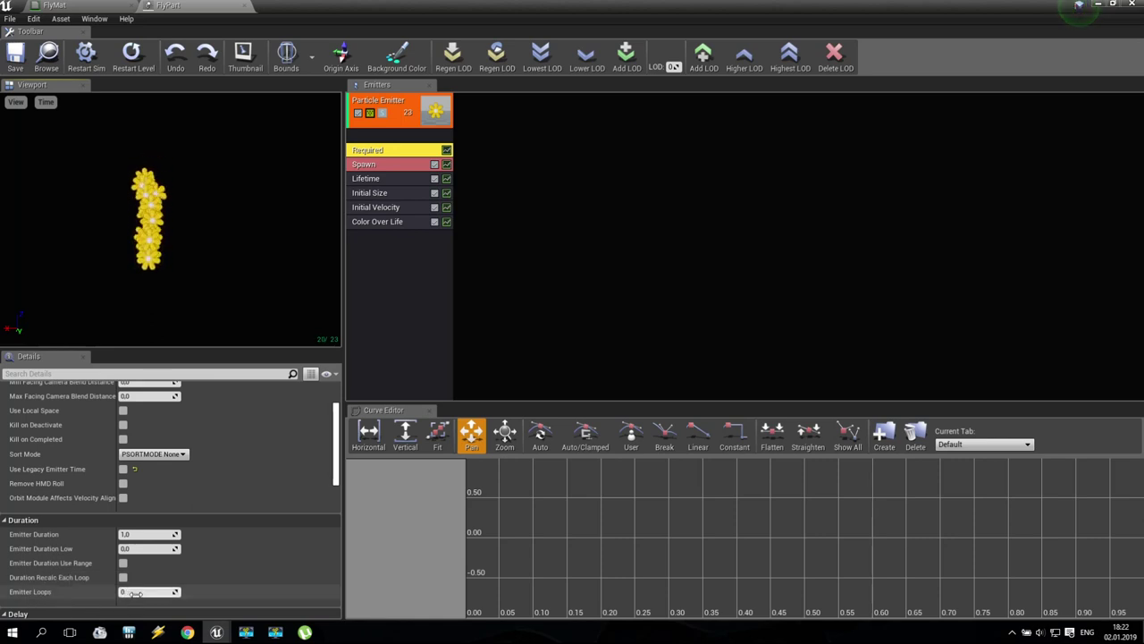
text(1)
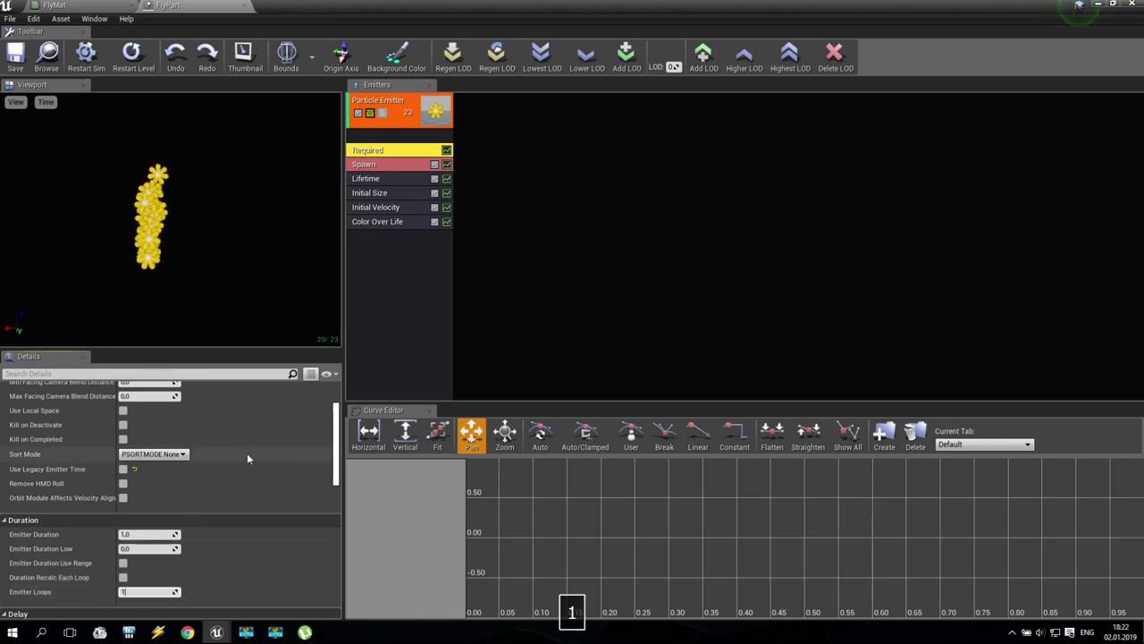
Apply the value 1 for Emitter Loops and look over the Required module's remaining properties.
key(Return)
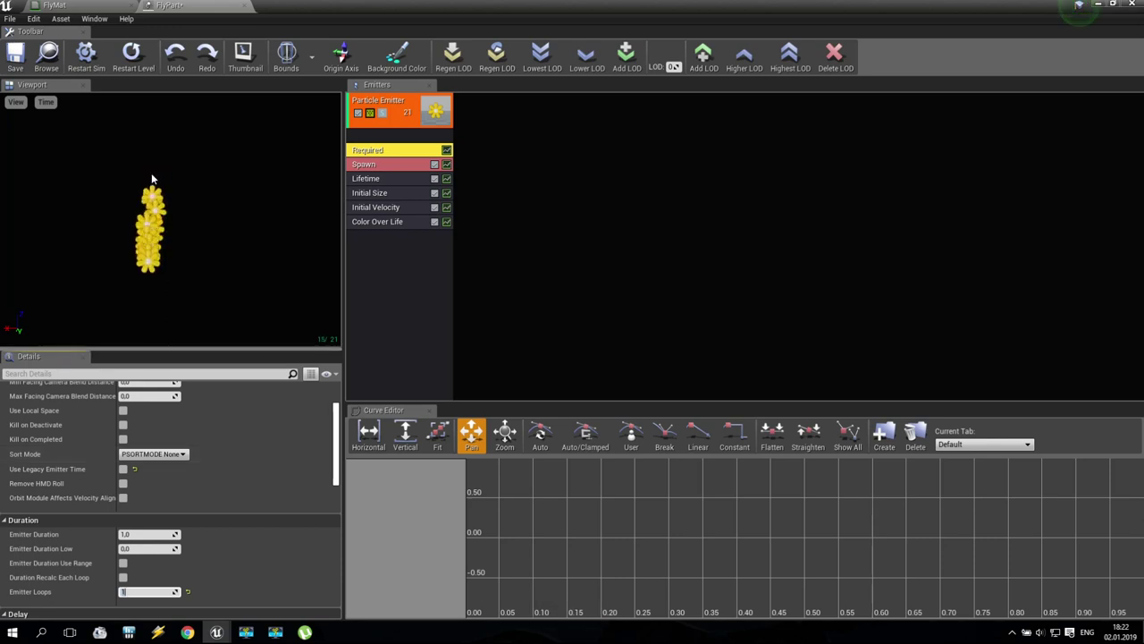
scroll(213, 492, up, 3)
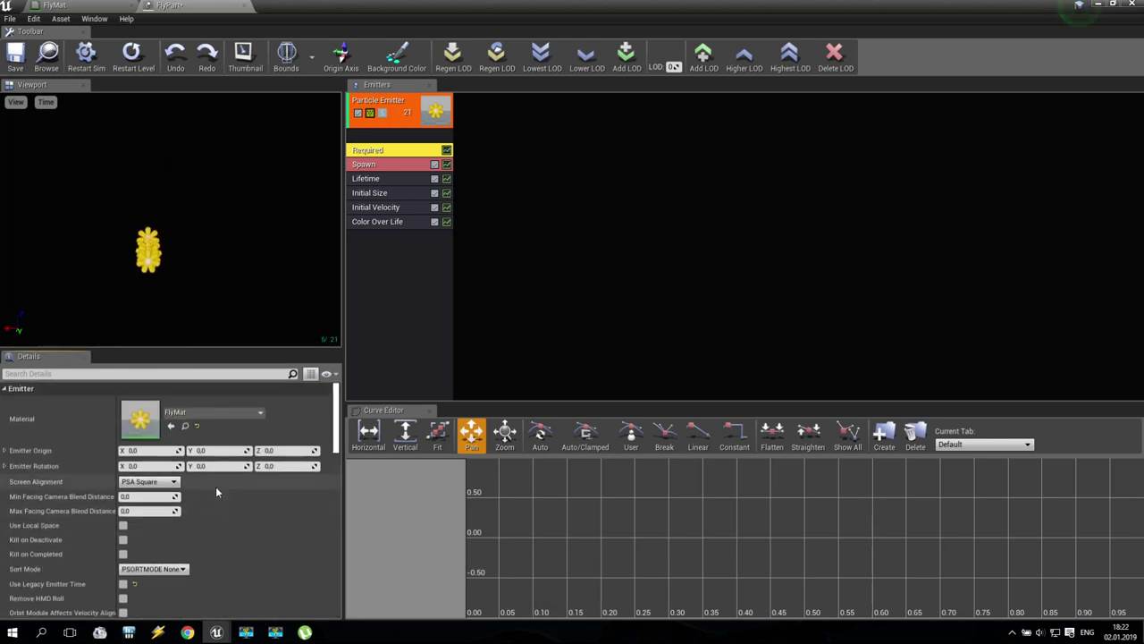
scroll(217, 487, down, 3)
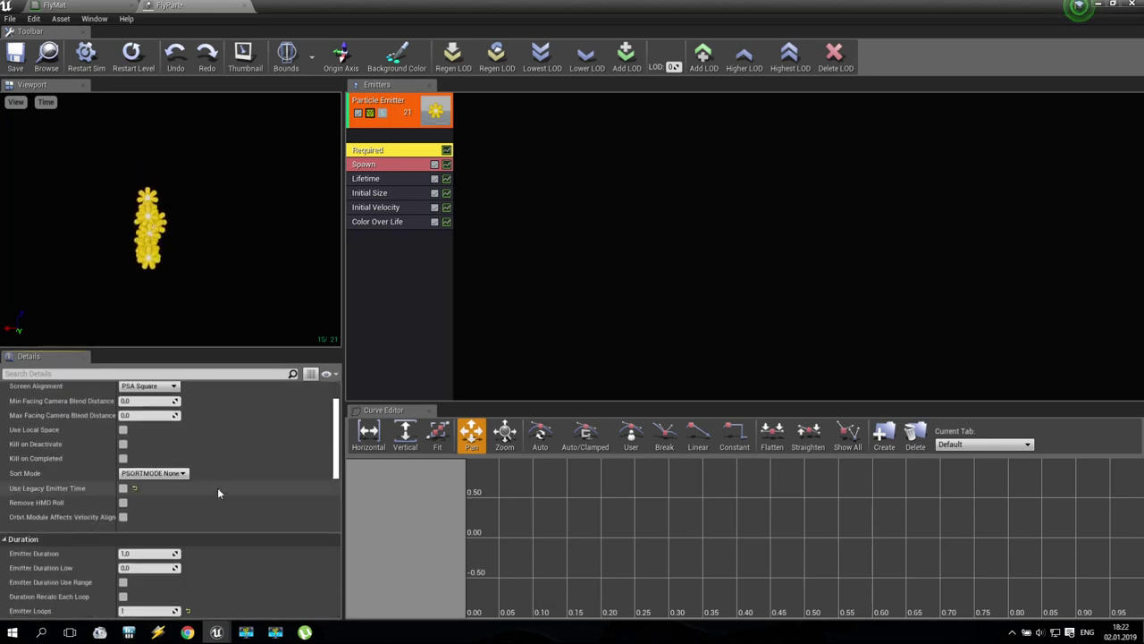
Set the constant spawn Rate to 0 in the Spawn module.
click(367, 167)
scroll(253, 447, up, 2)
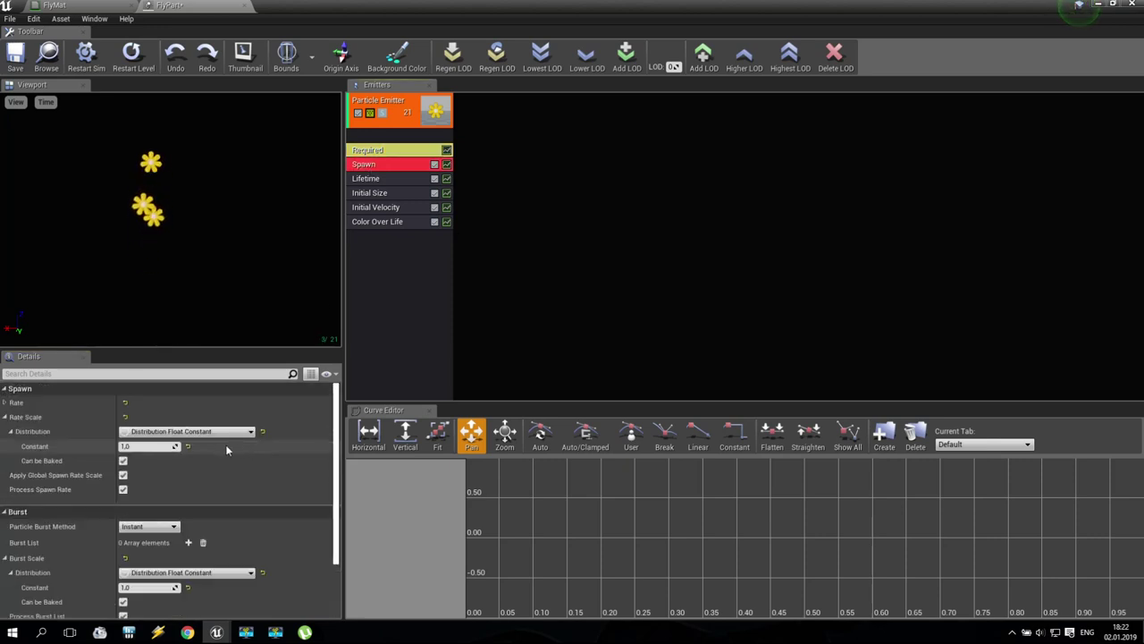
click(5, 403)
click(132, 432)
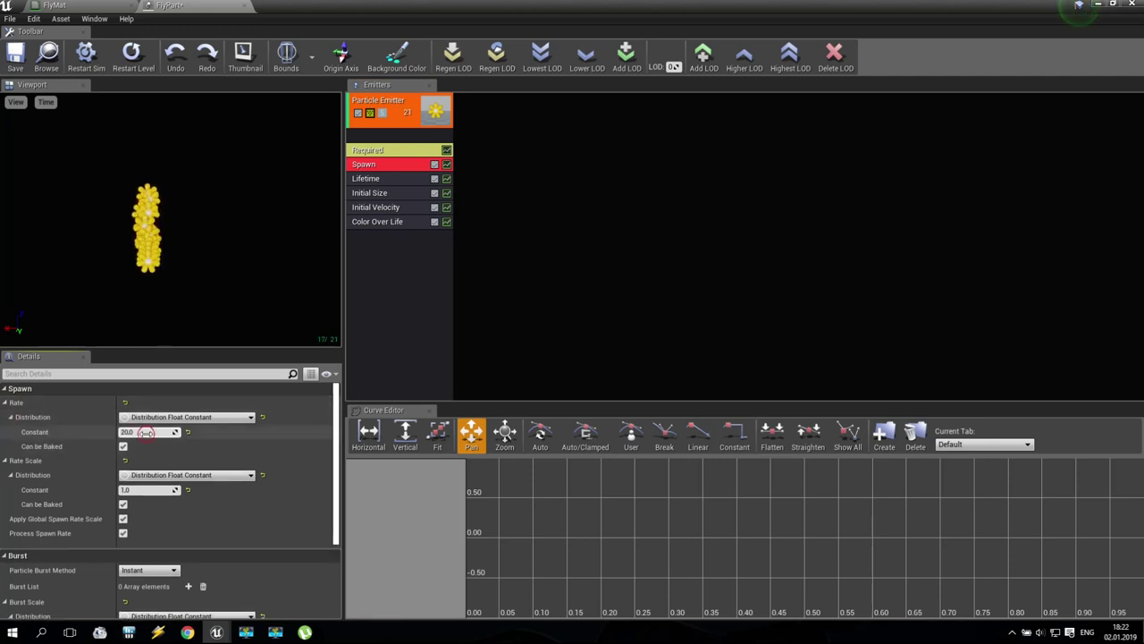
text(0)
key(Return)
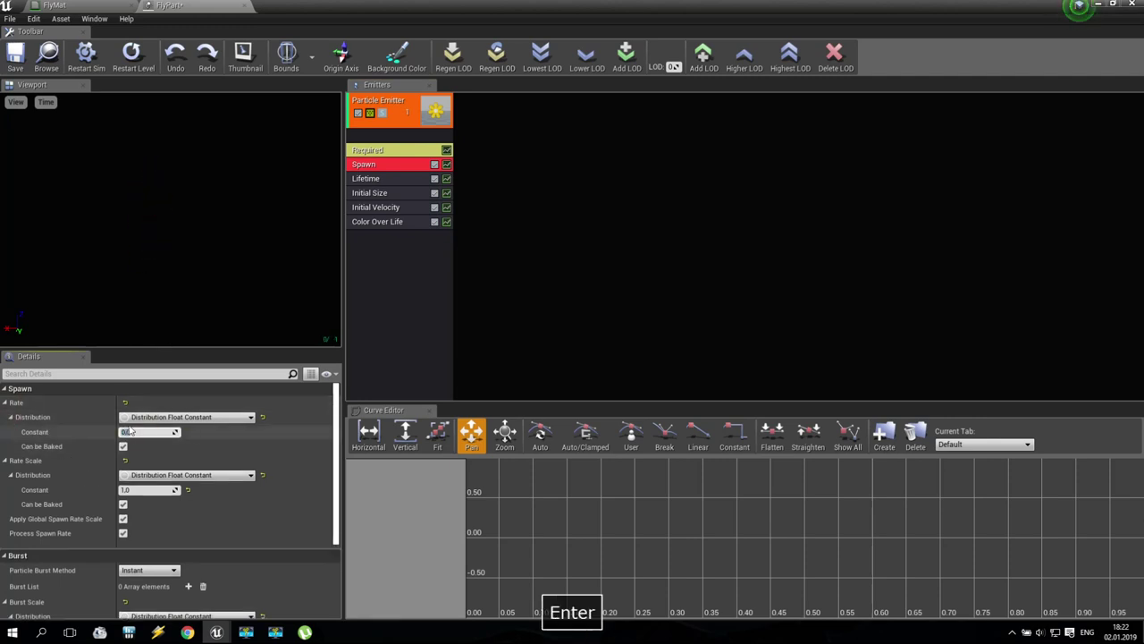
Add one entry to the Spawn module's Burst List and set its Count to 100.
click(5, 403)
click(5, 418)
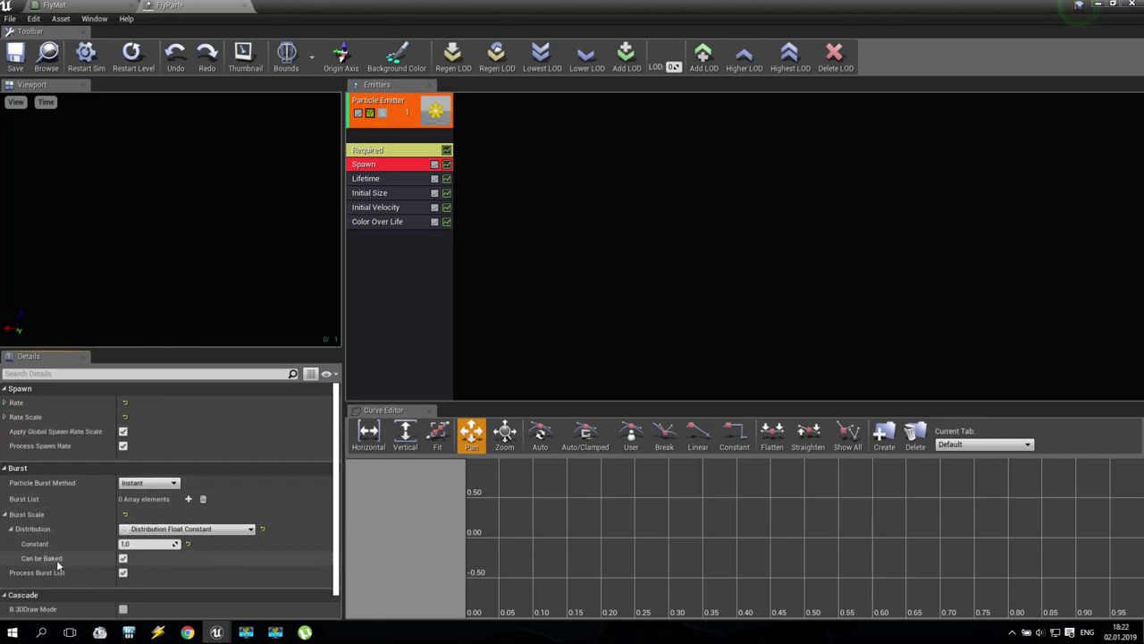
click(188, 498)
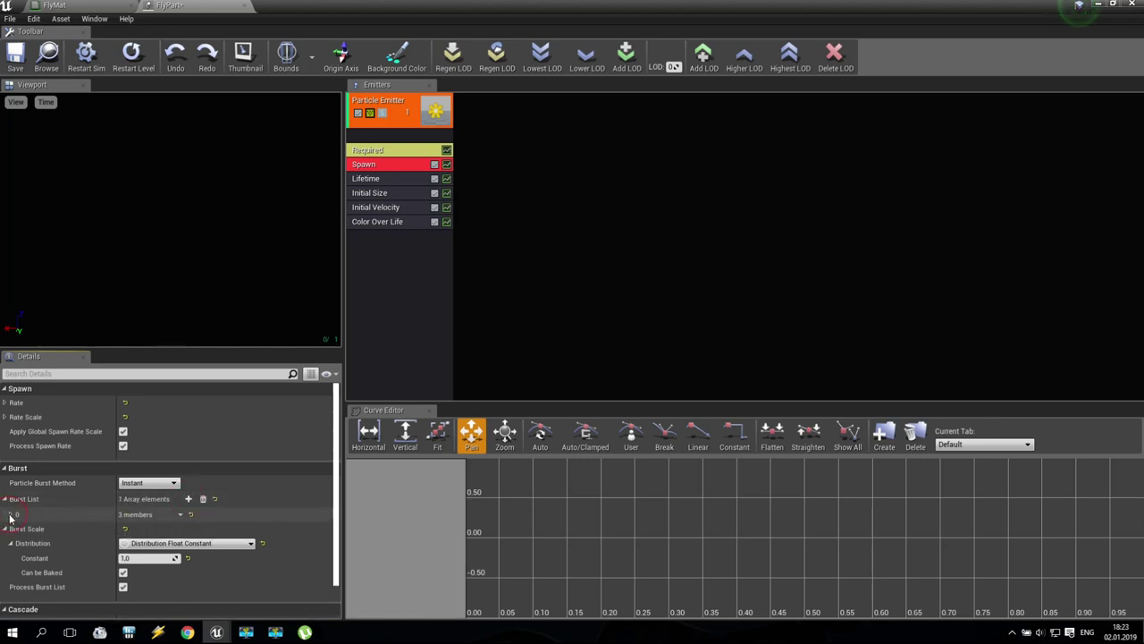
click(11, 516)
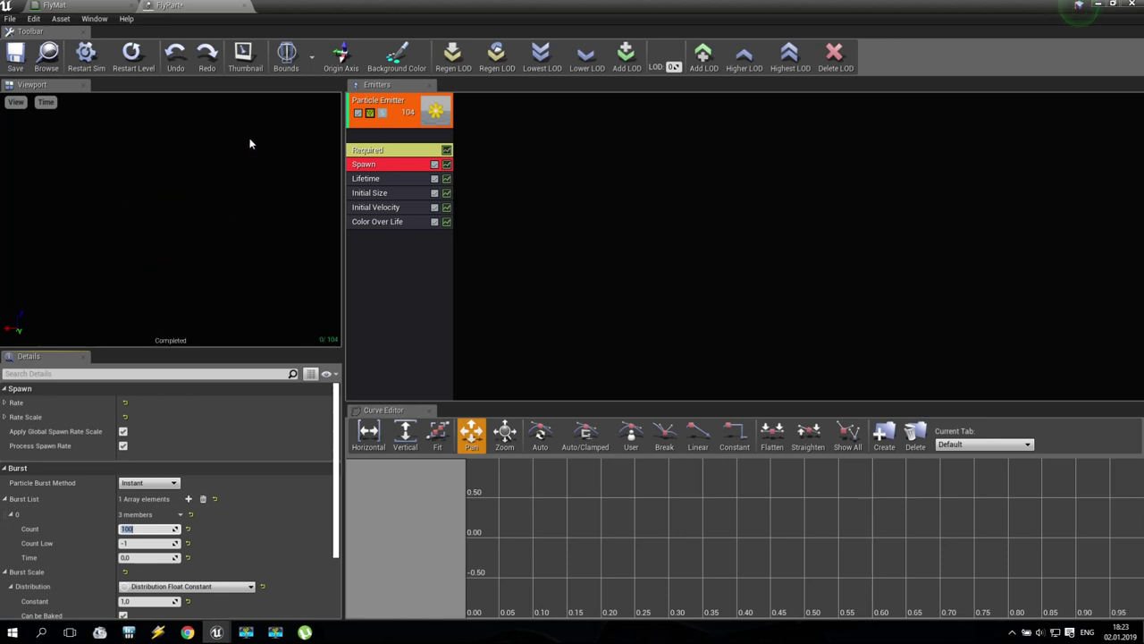
Set the maximum particle lifetime to 5.0 in the Lifetime module.
click(371, 186)
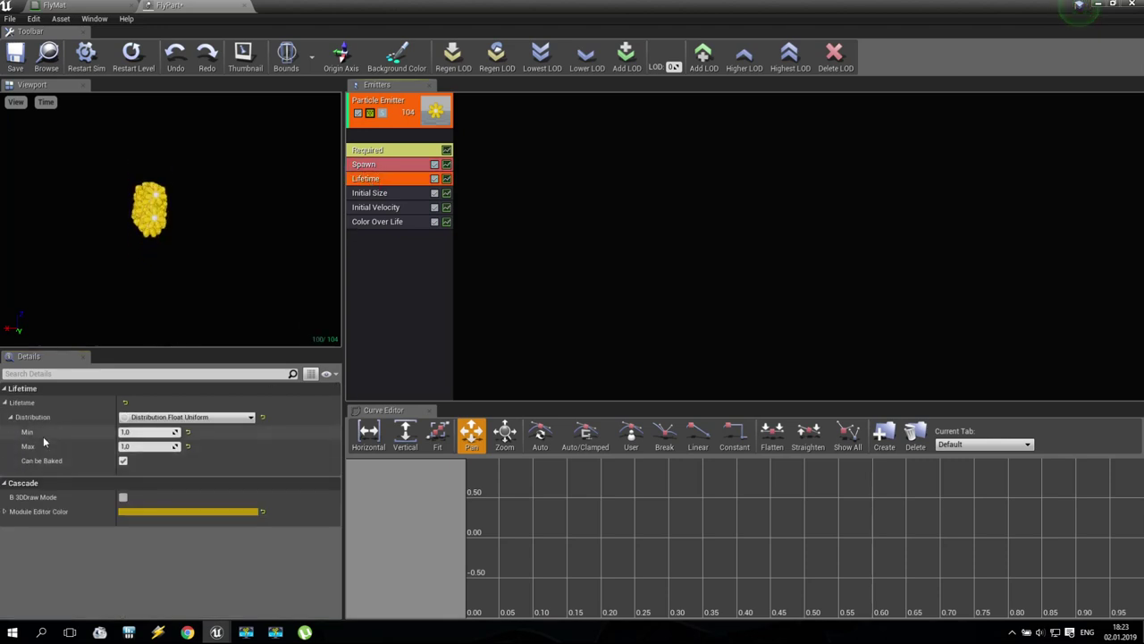
click(139, 447)
key(Return)
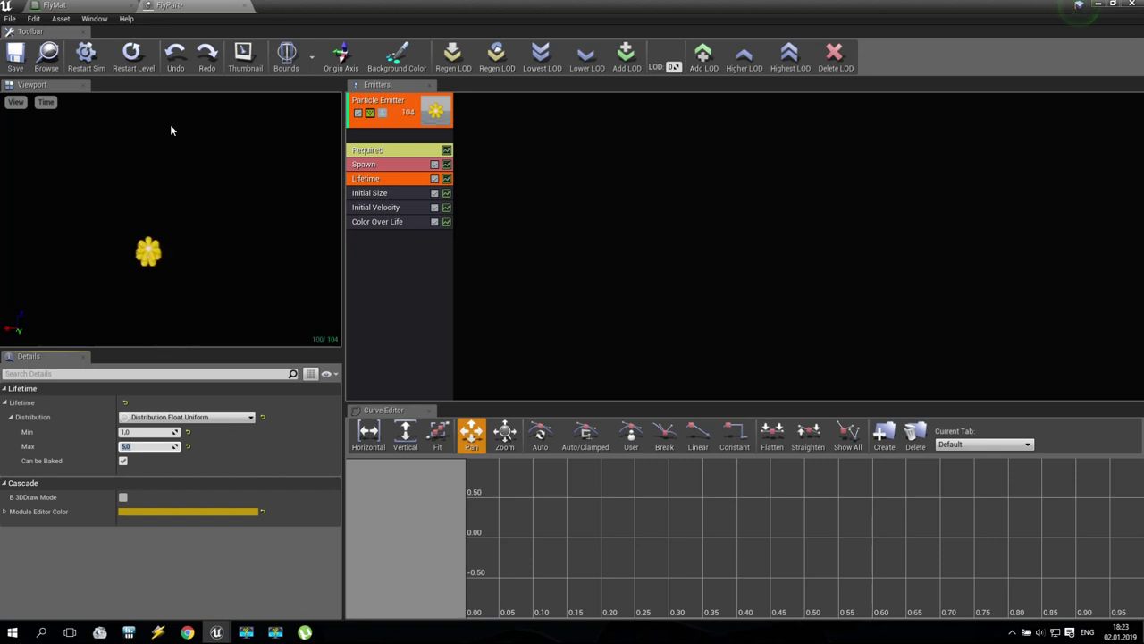
Set the Initial Size module's Start Size Max to 15 on X, Y and Z.
click(364, 194)
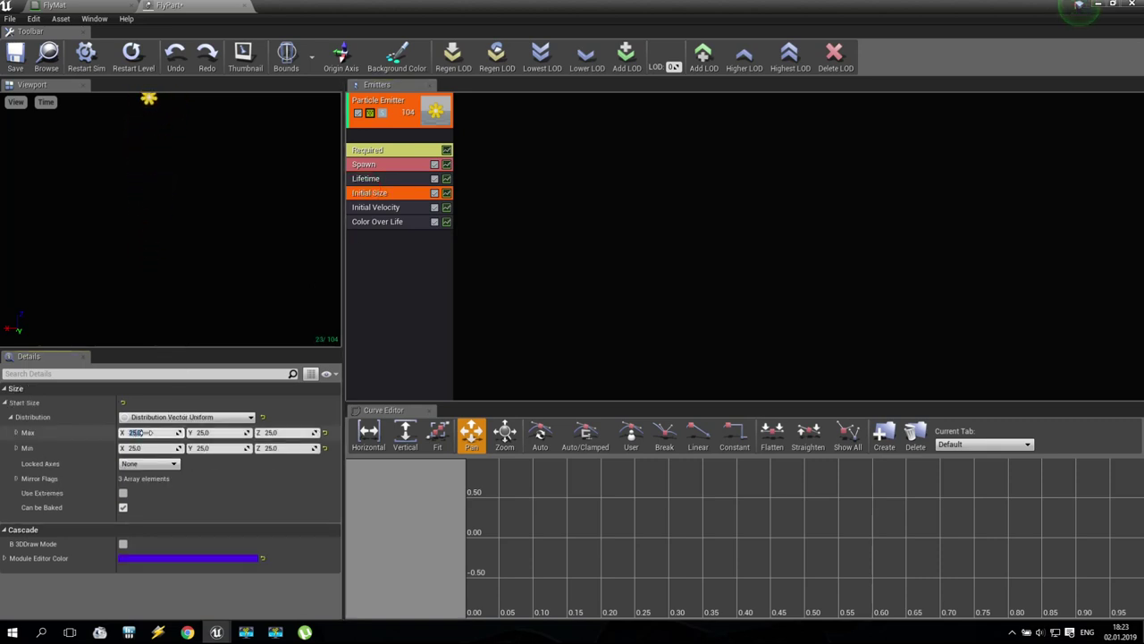
text(15)
click(277, 432)
text(15)
Set the Start Size Min to 40 on X, Y and Z.
click(152, 449)
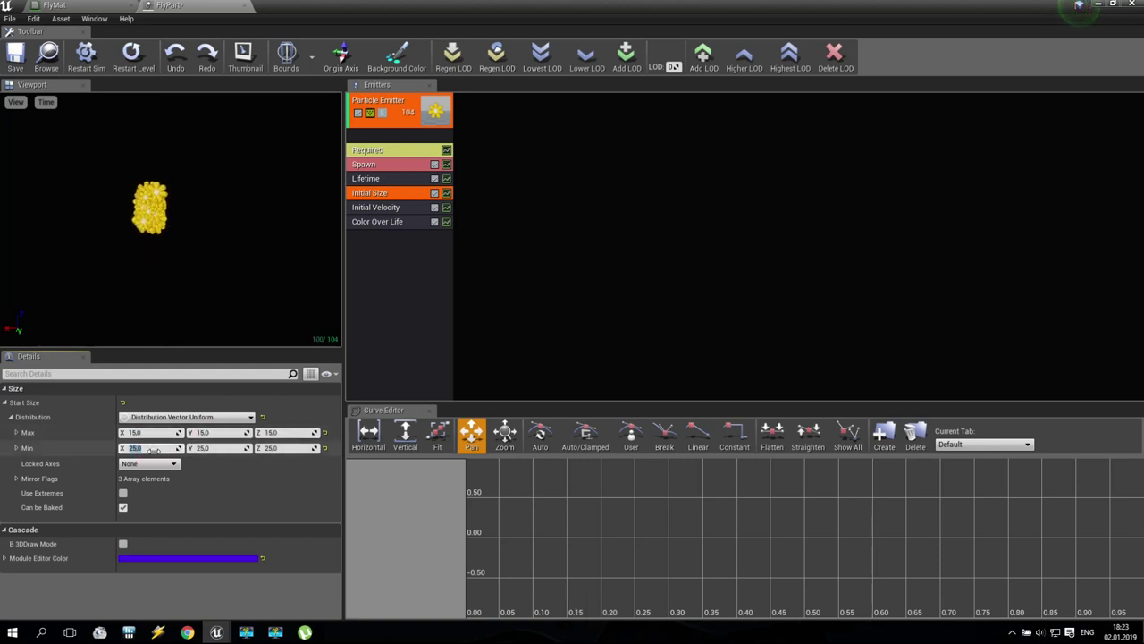
text(40)
key(ctrl+a)
text(40)
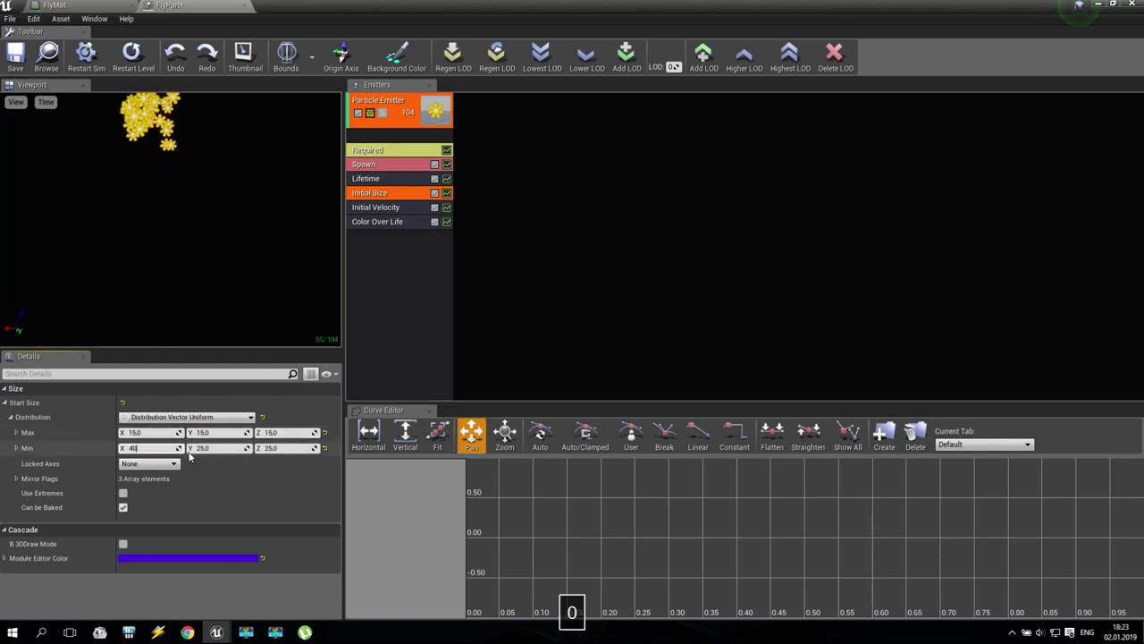
click(208, 450)
text(40)
key(Tab)
text(40)
key(Return)
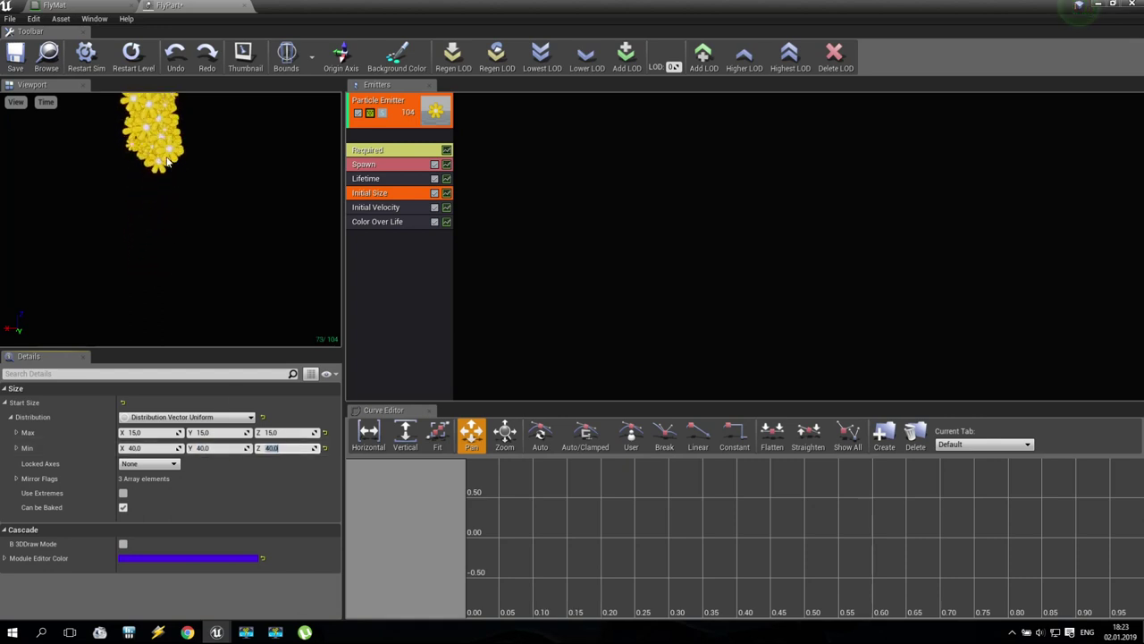
Set the Initial Velocity module's Start Velocity to -200 for Max X and 50 for Min X.
click(380, 212)
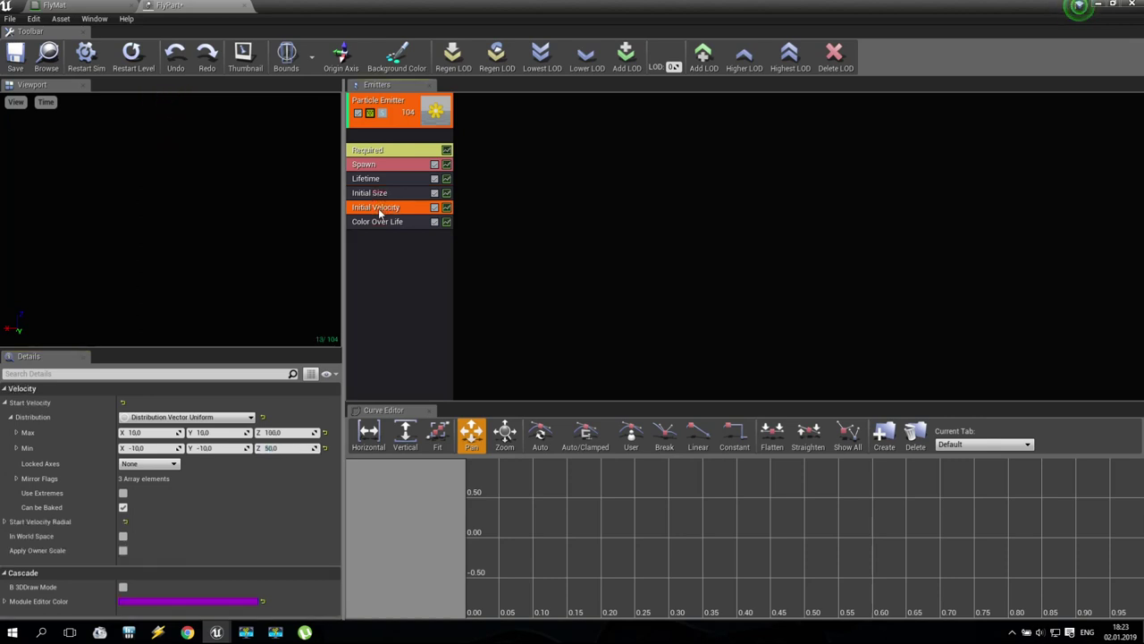
click(135, 433)
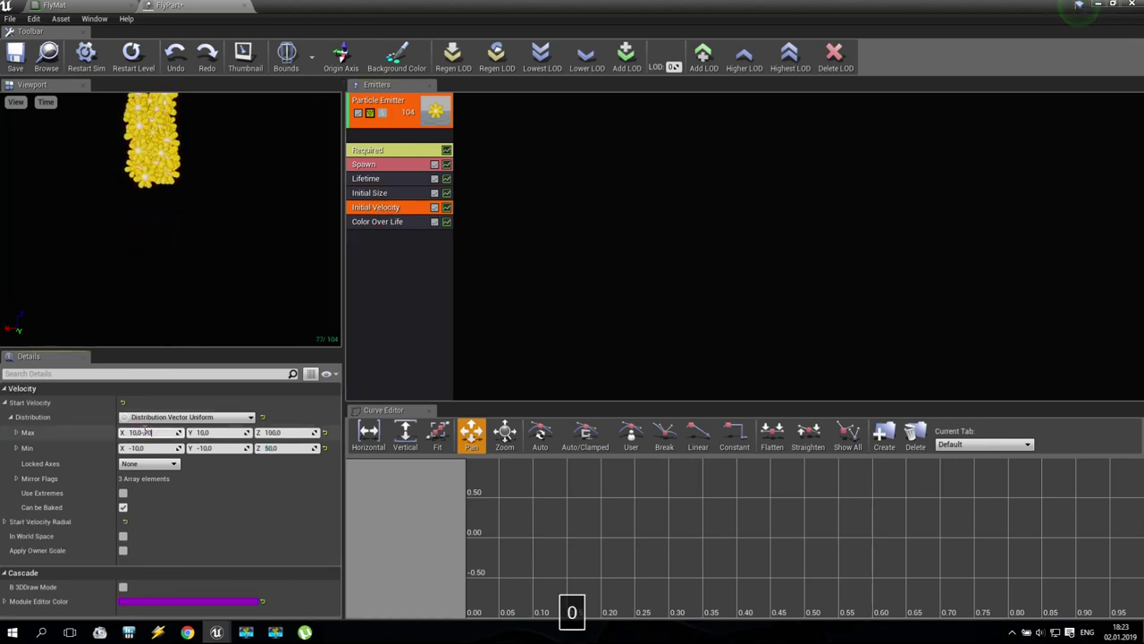
text(-200)
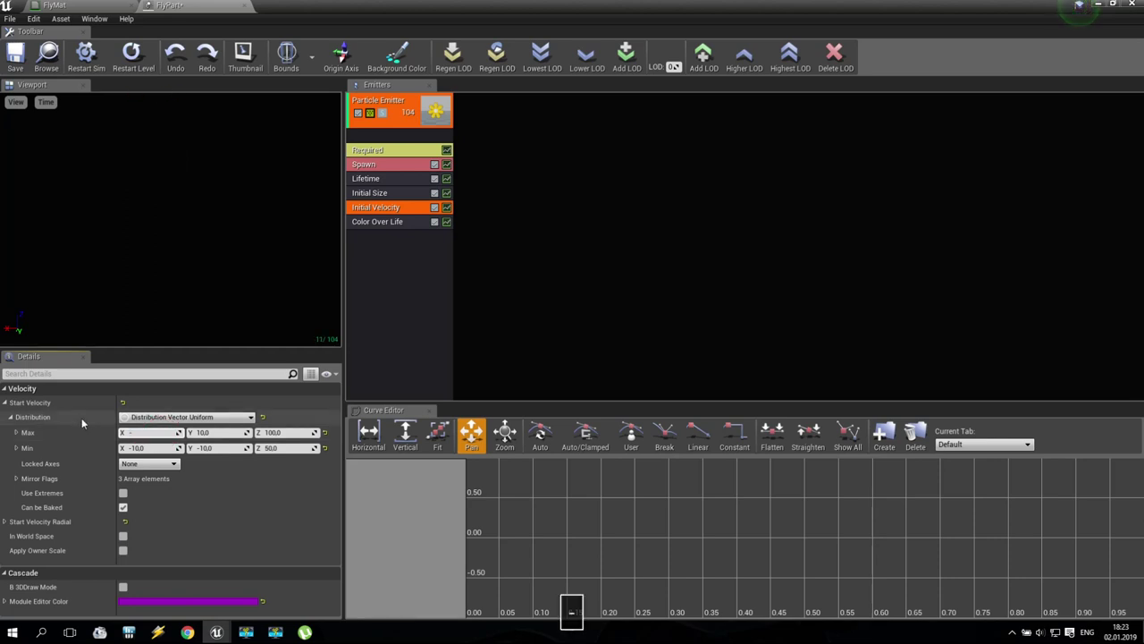
key(Return)
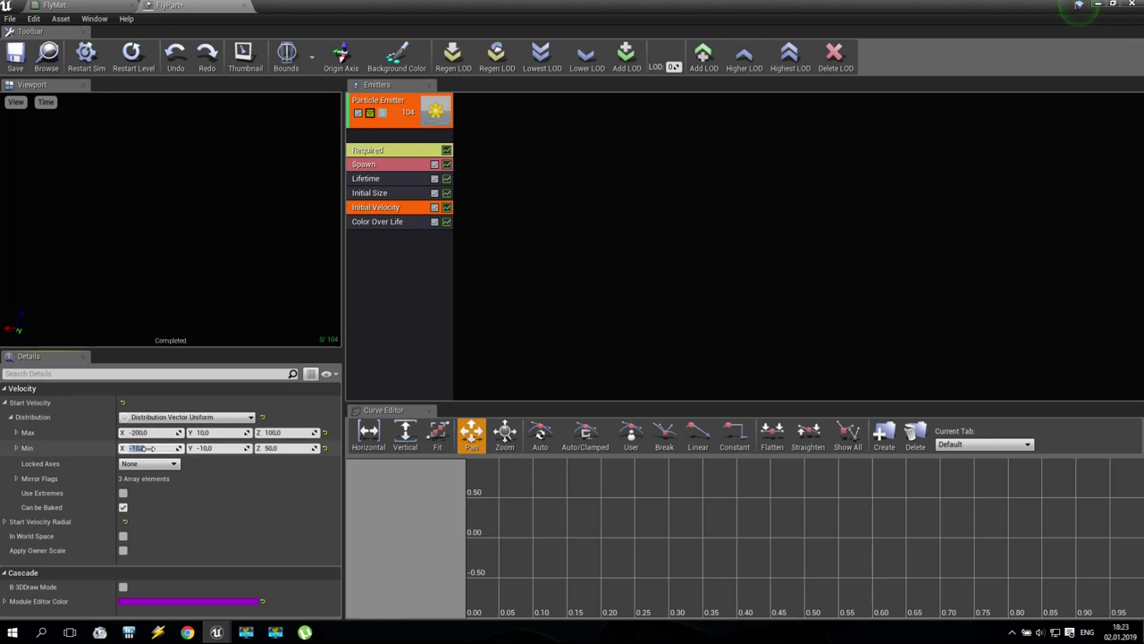
text(50)
key(Return)
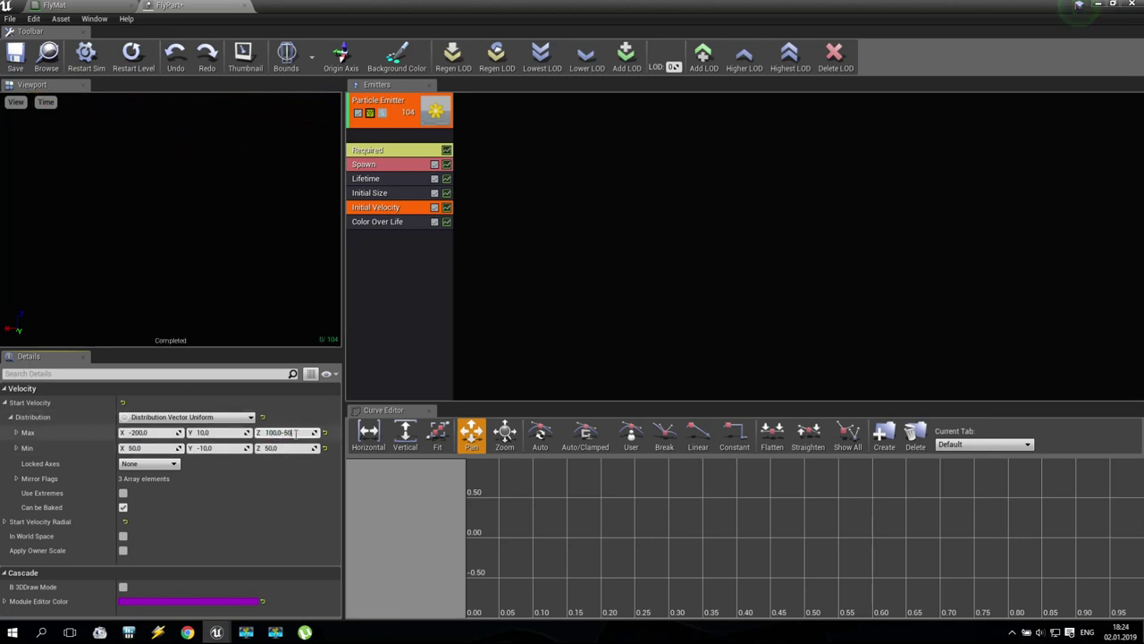
Set the Start Velocity Max Z to -50 and check the particle spread in the preview.
key(Return)
text(-50)
key(Return)
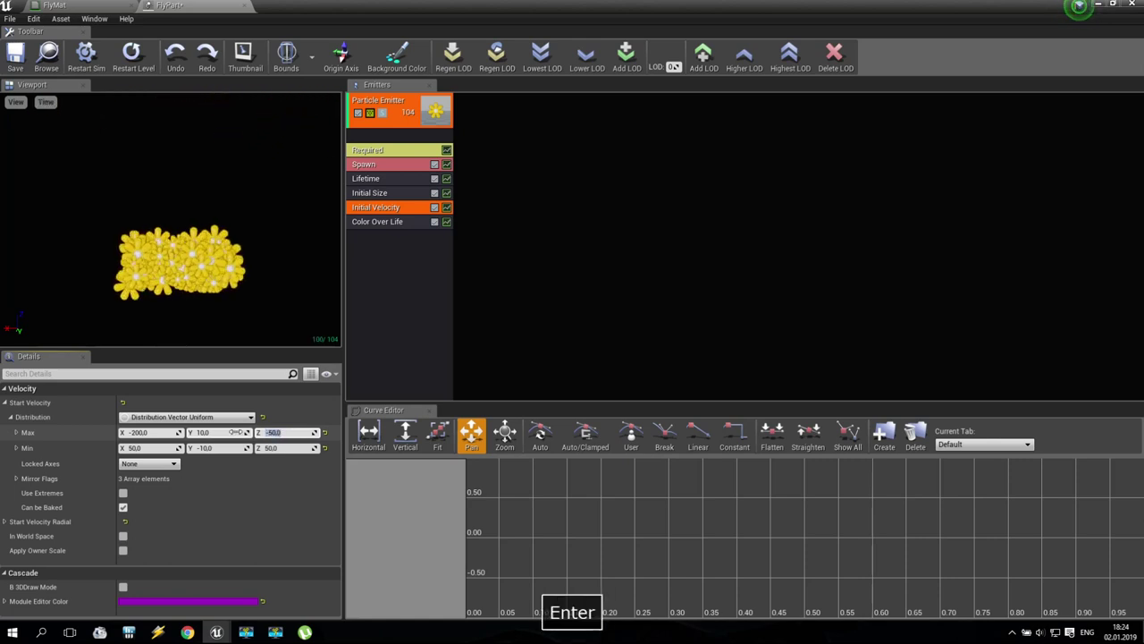
click(220, 223)
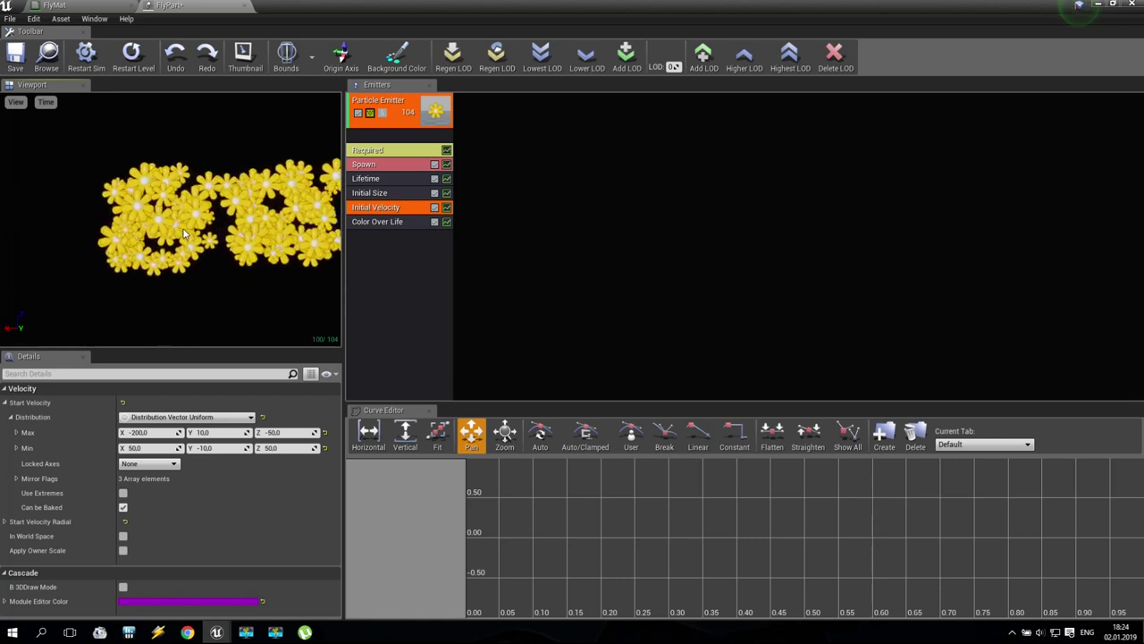
Delete the Color Over Life module and add an Orbit module to the emitter.
click(382, 221)
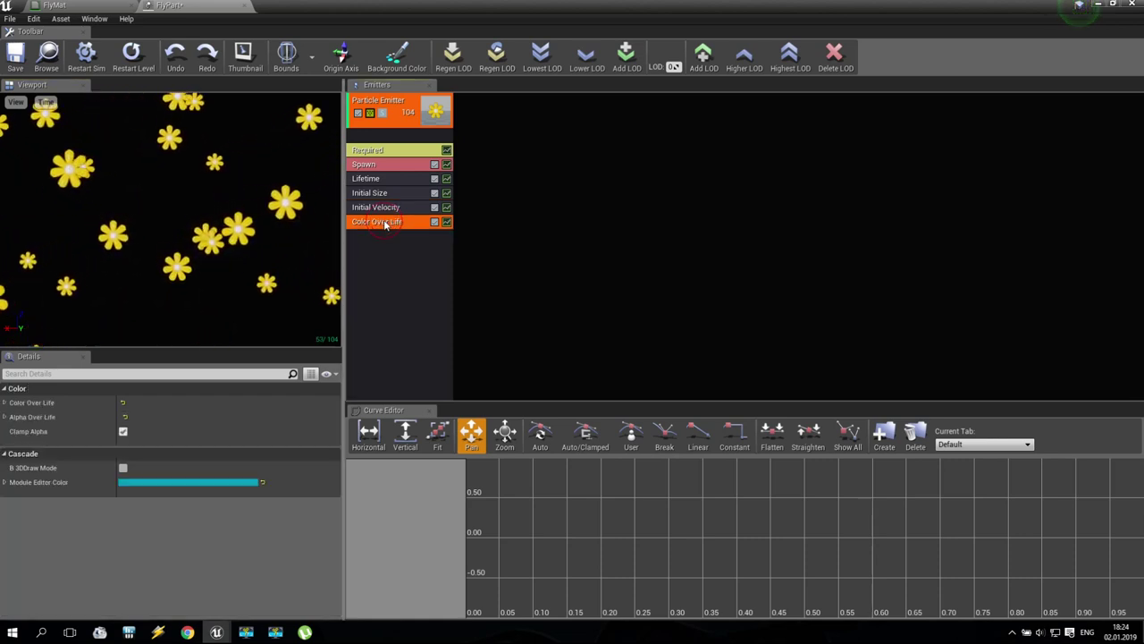
key(Delete)
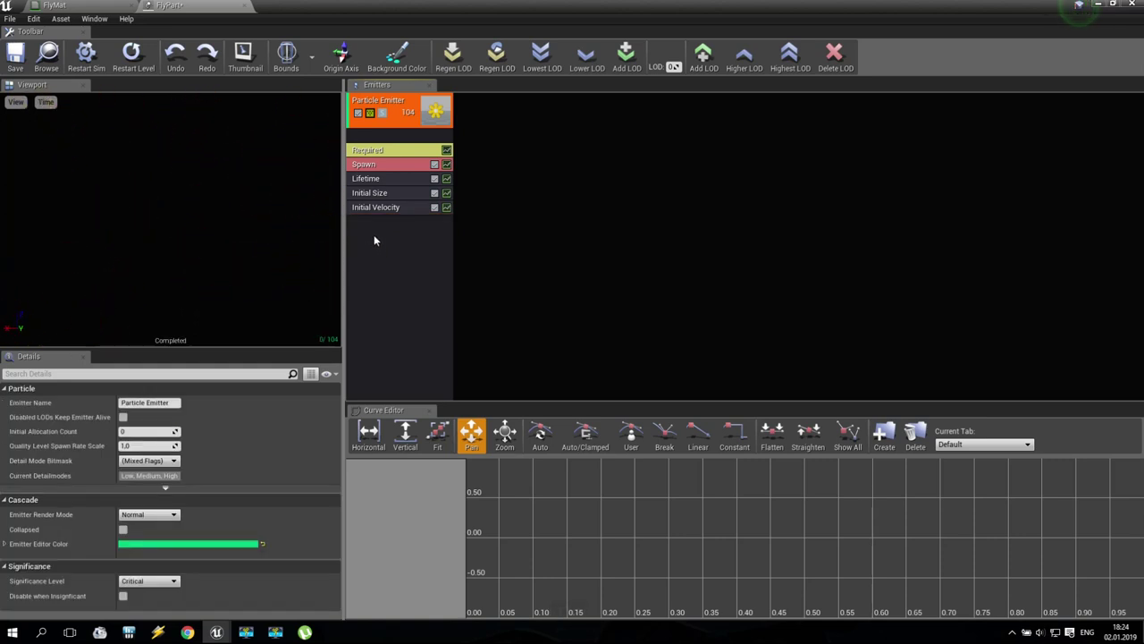
right_click(375, 240)
mouse_move(407, 448)
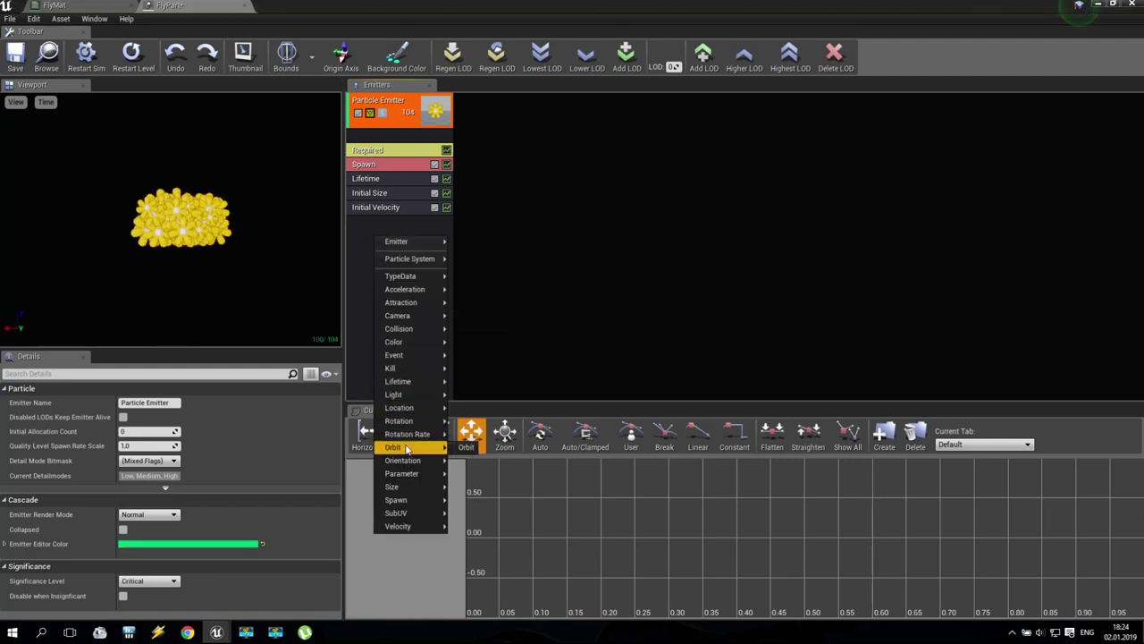
click(460, 450)
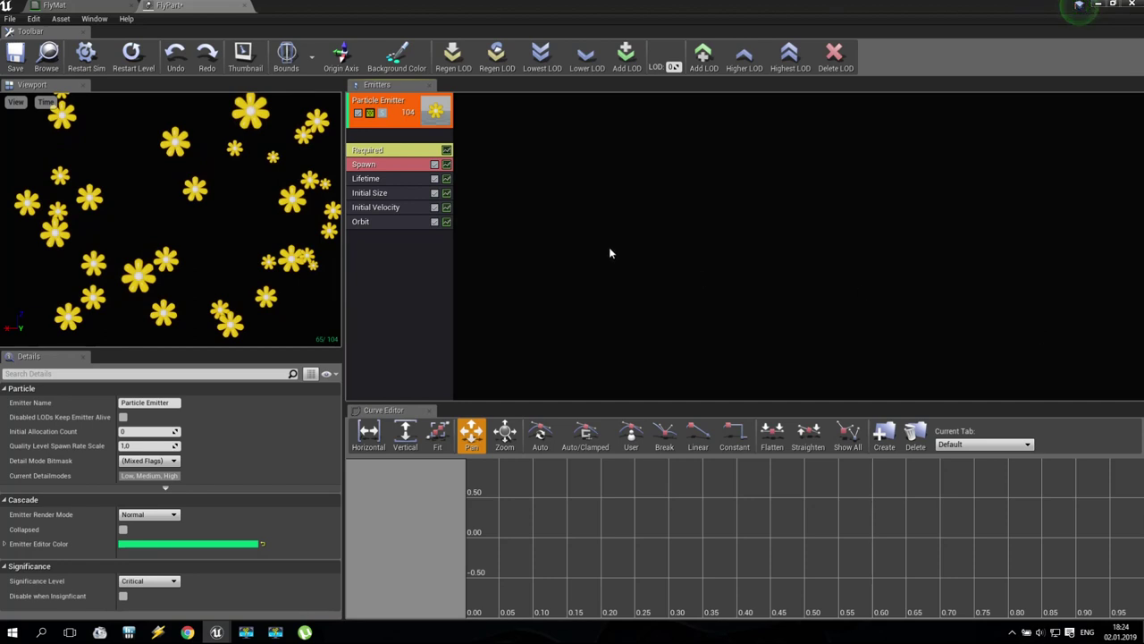
Set the Orbit module's Offset Amount Max Y to 10.
click(368, 226)
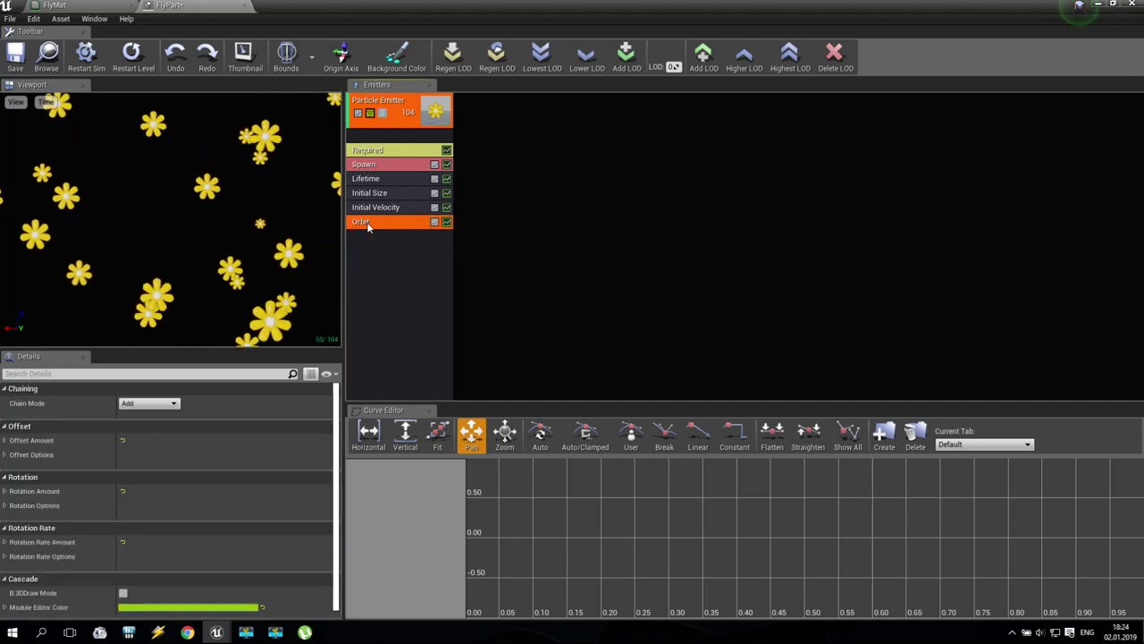
click(4, 439)
click(11, 454)
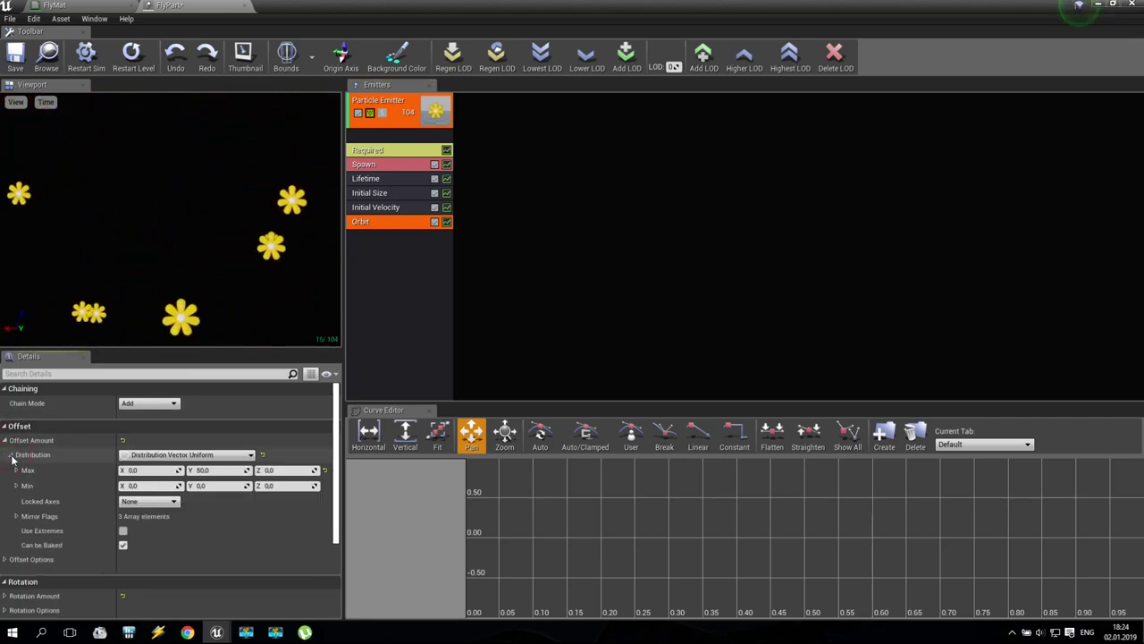
drag(206, 470, 233, 470)
click(213, 470)
text(10)
key(Return)
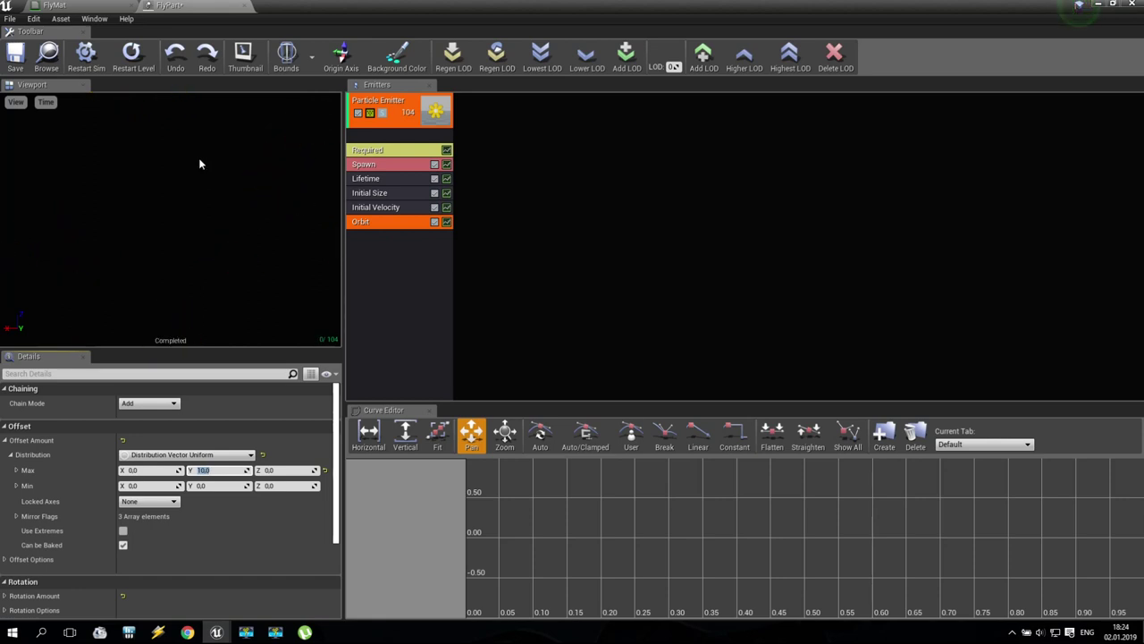
Add an Initial Rotation Rate module to the particle emitter.
right_click(386, 255)
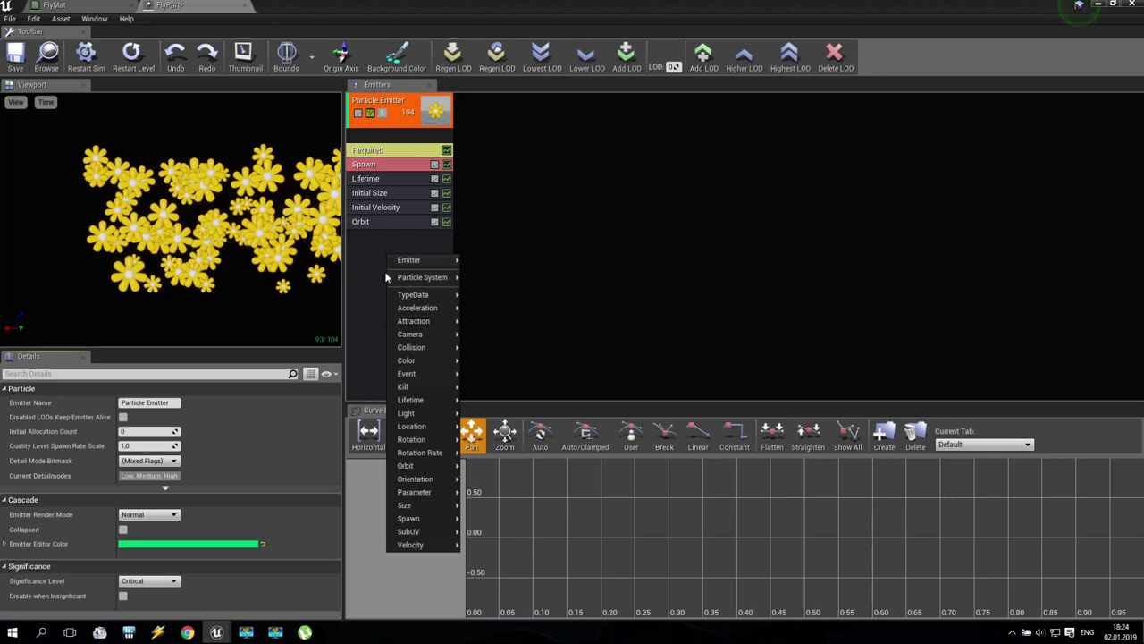
mouse_move(439, 442)
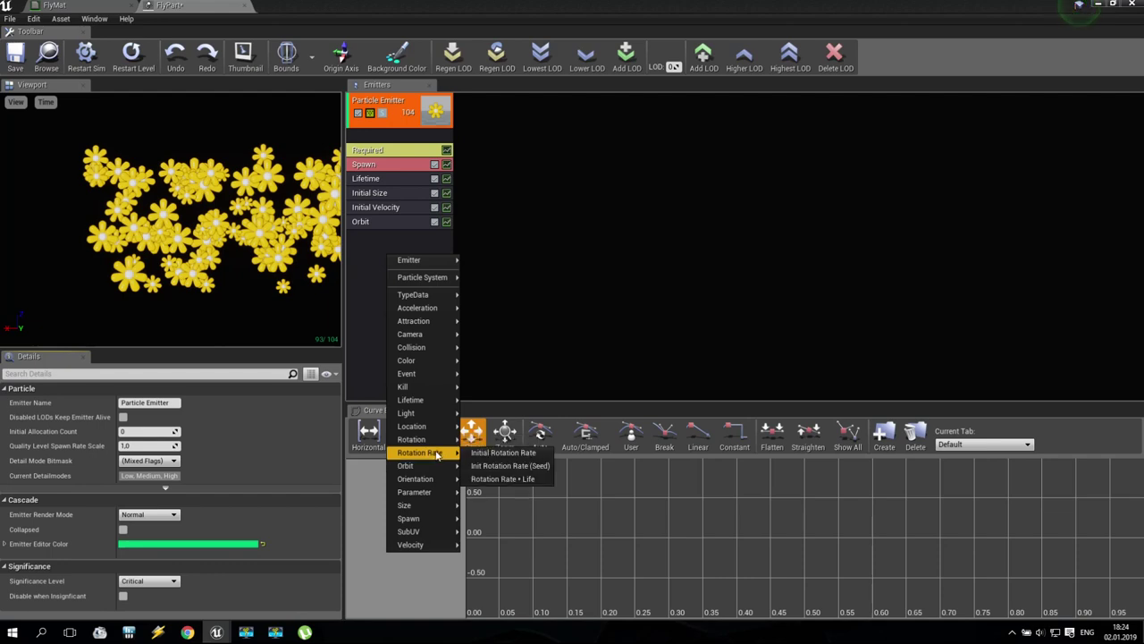
click(526, 454)
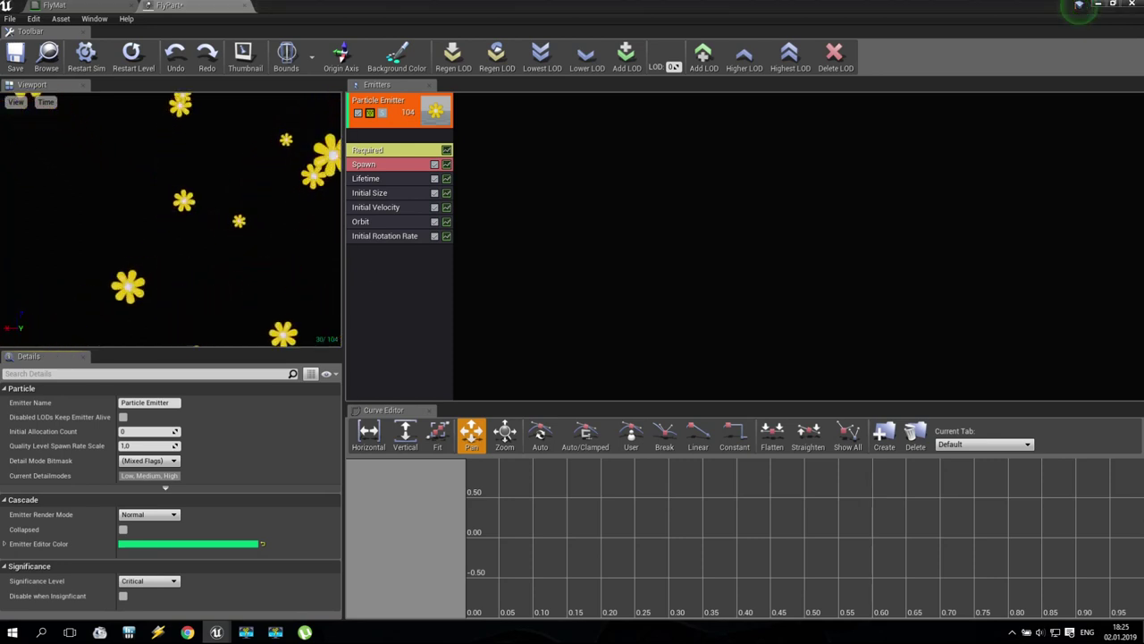
Set the Start Rotation Rate Max of the Initial Rotation Rate module to 0.5.
click(380, 236)
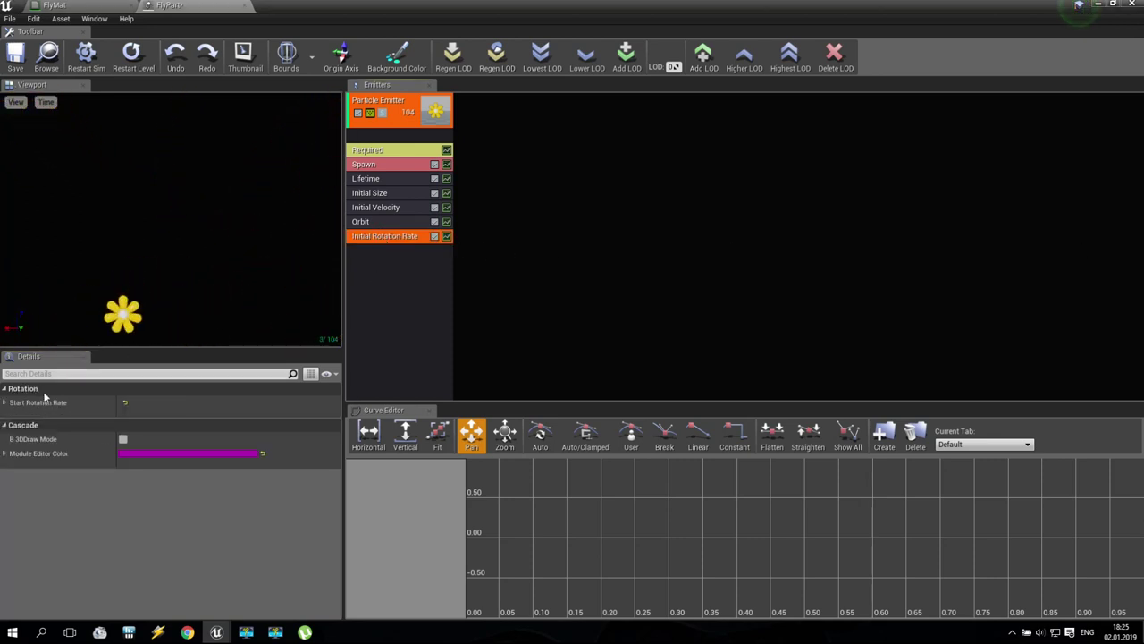
click(10, 416)
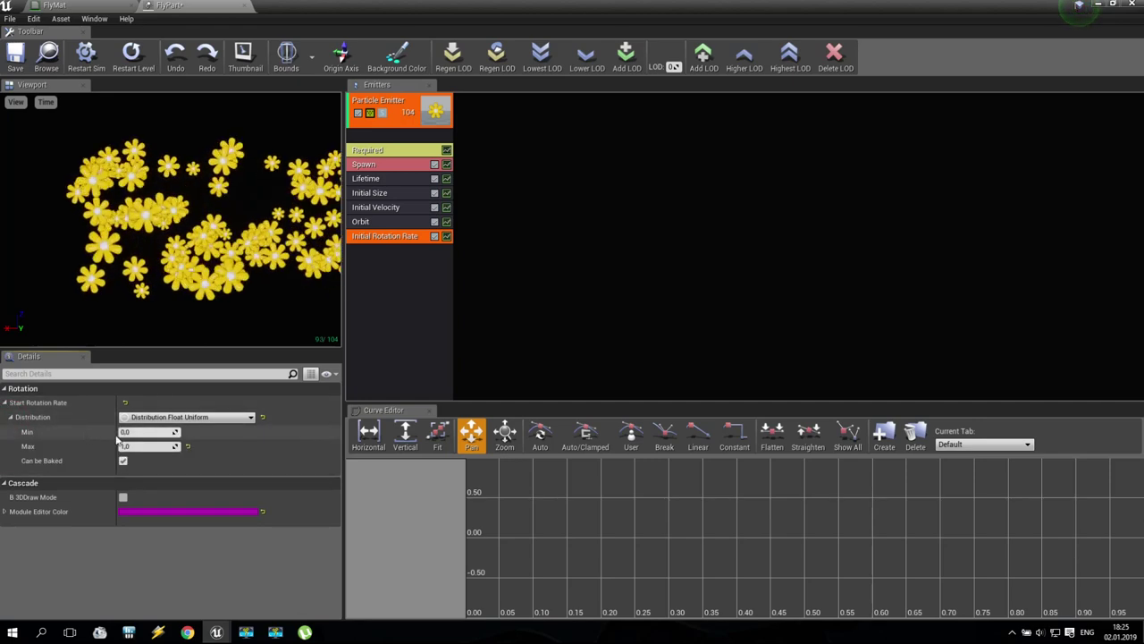
click(148, 445)
text(0.5)
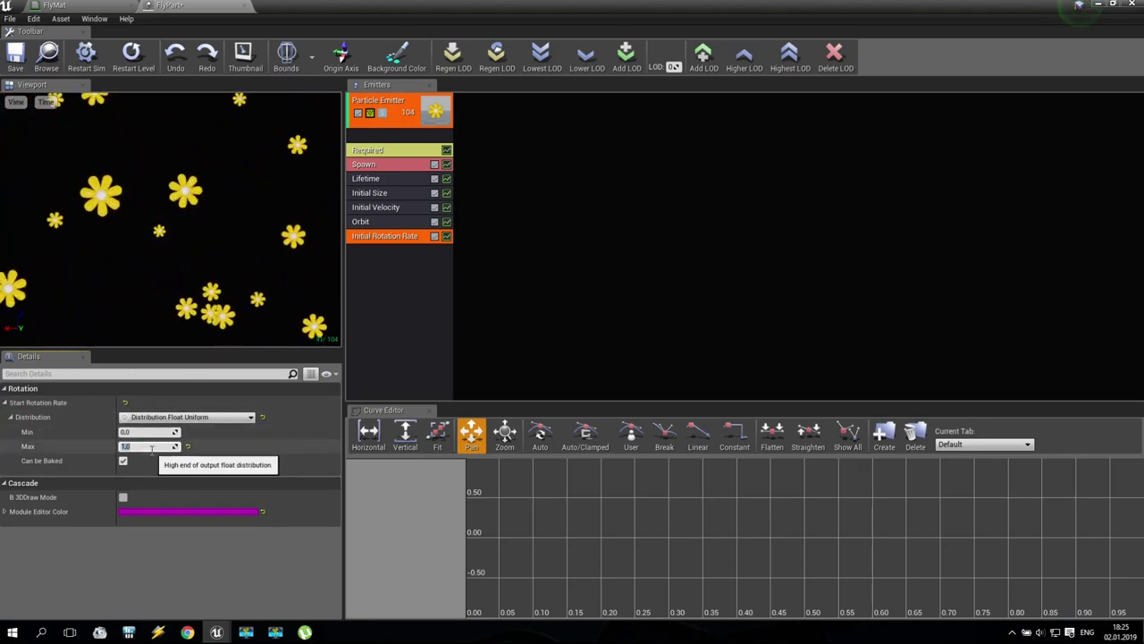
key(Return)
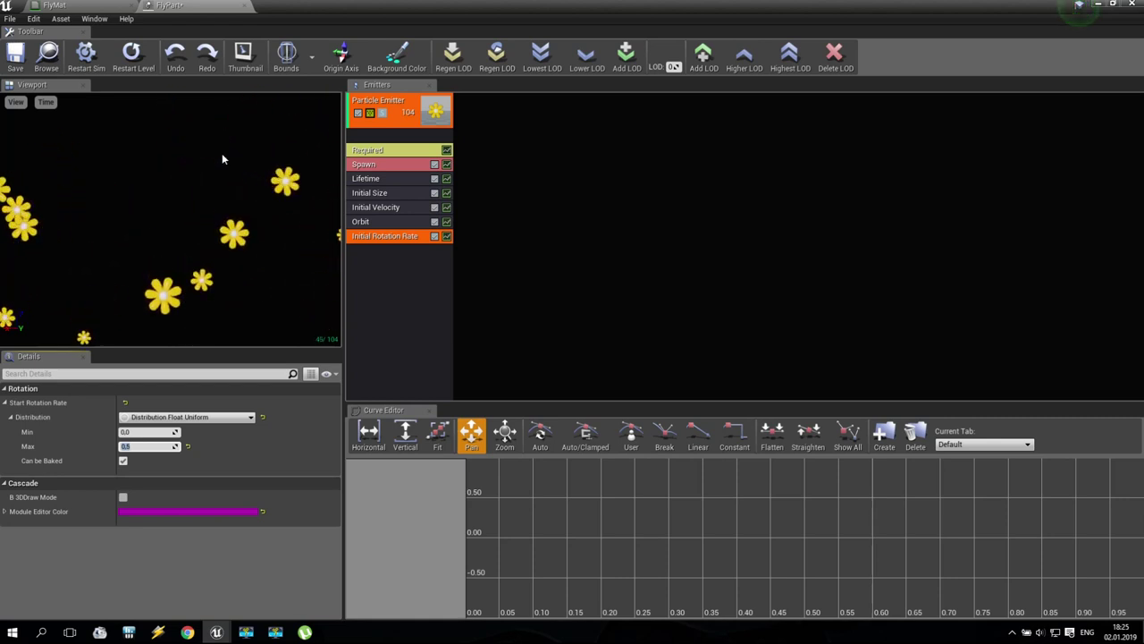
Add a Size By Life module to the particle emitter.
click(366, 283)
right_click(360, 268)
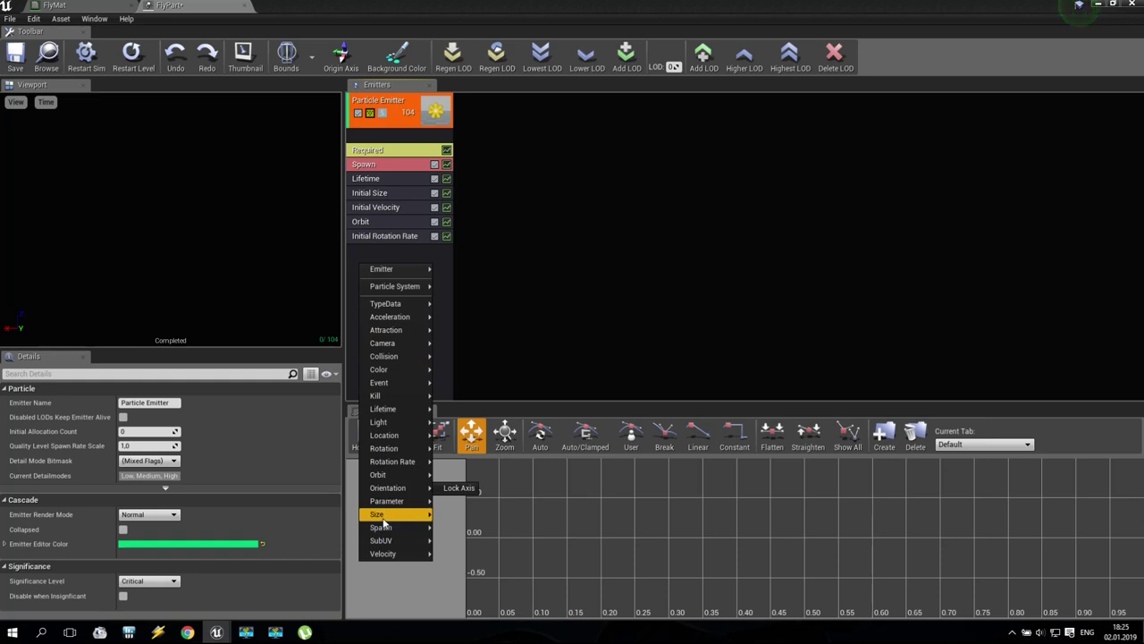
mouse_move(383, 521)
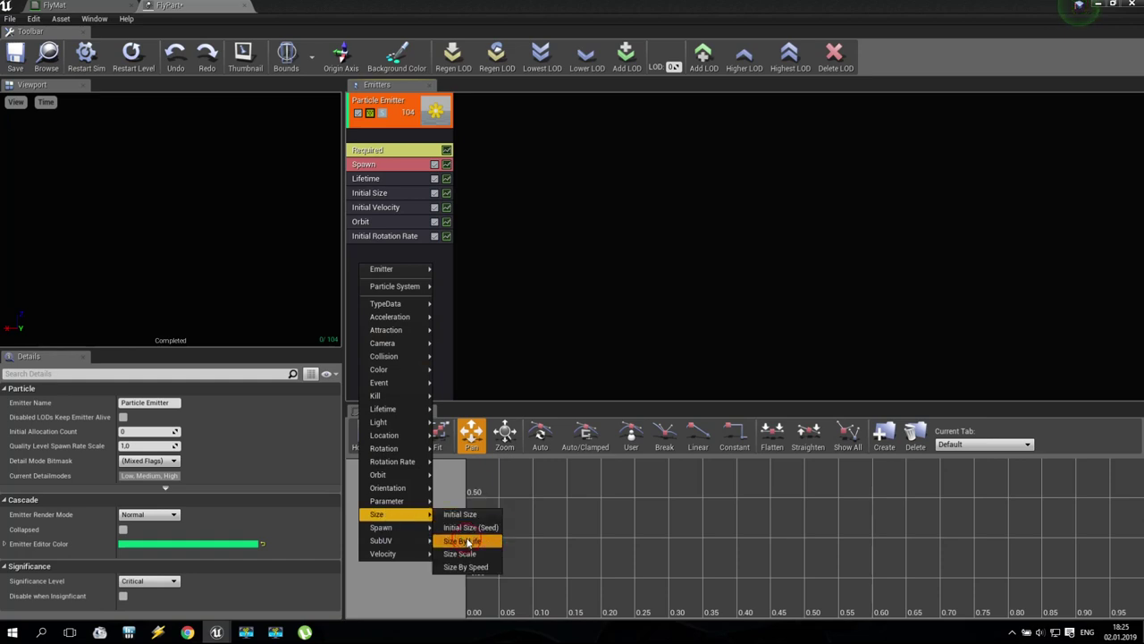
click(466, 542)
Set the Out Val X, Y and Z of point 1 in the Size By Life curve to 0.
click(370, 249)
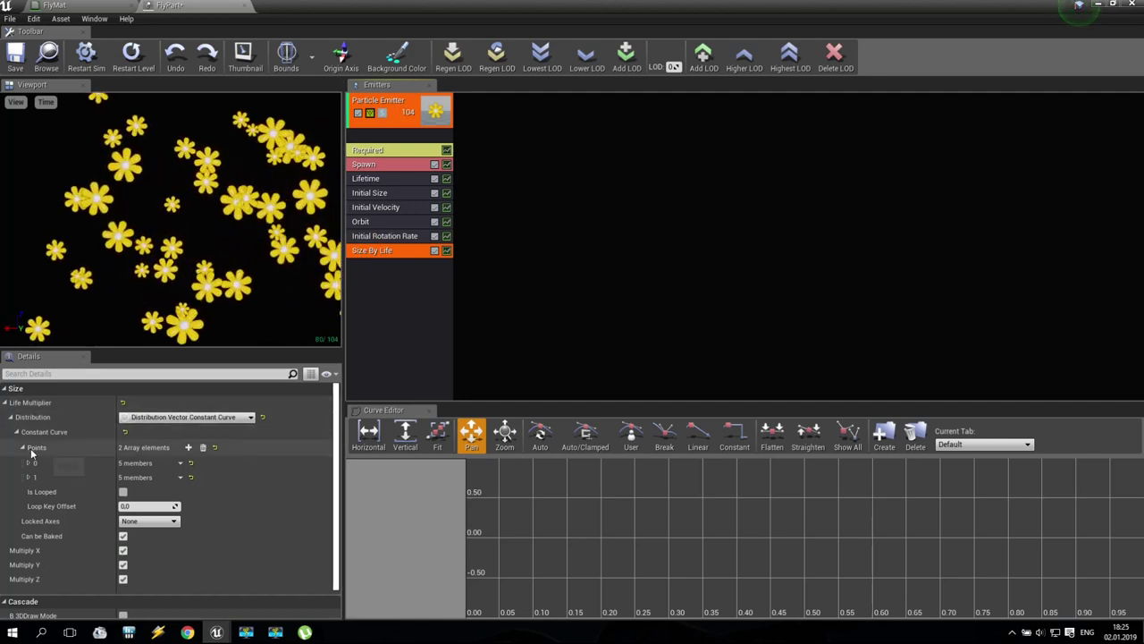
click(29, 477)
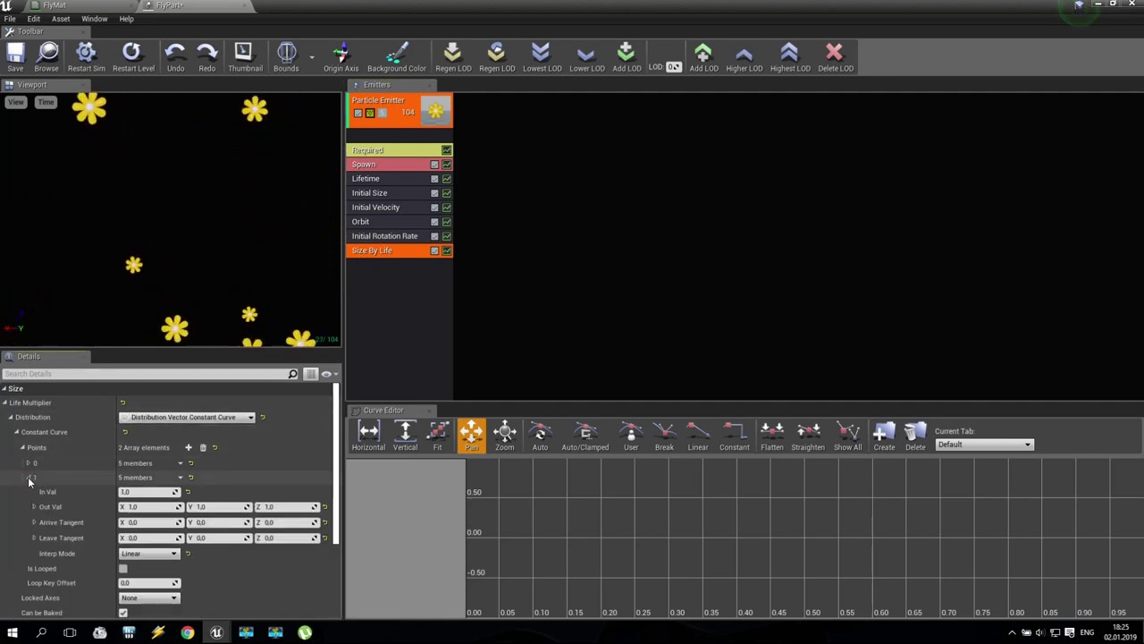
text(0)
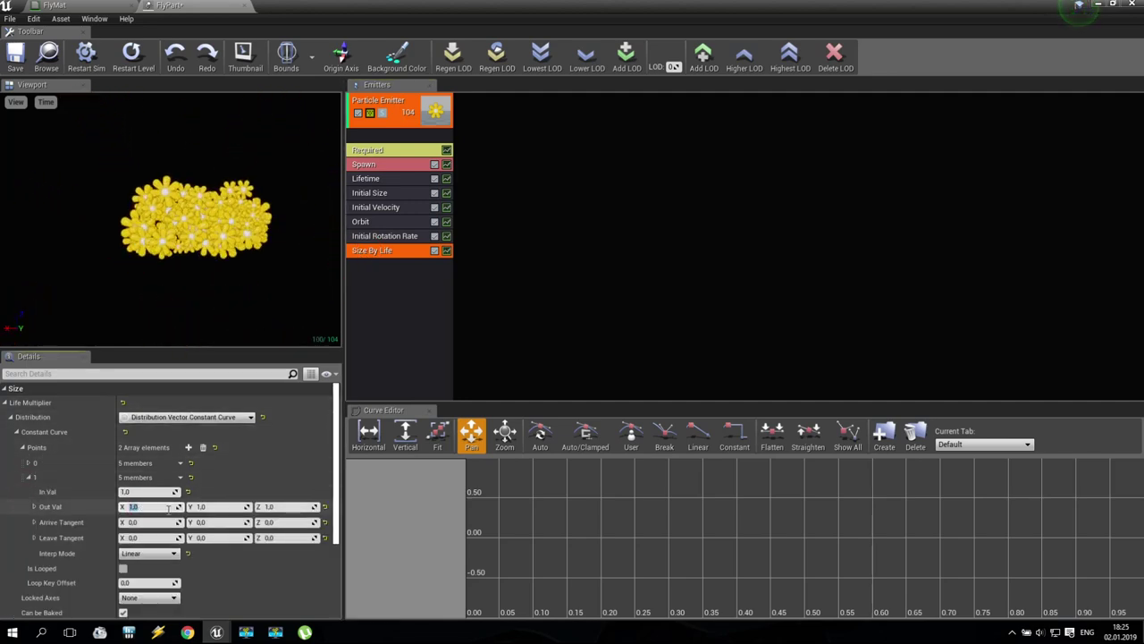
click(215, 507)
text(0)
click(286, 507)
text(0)
key(Return)
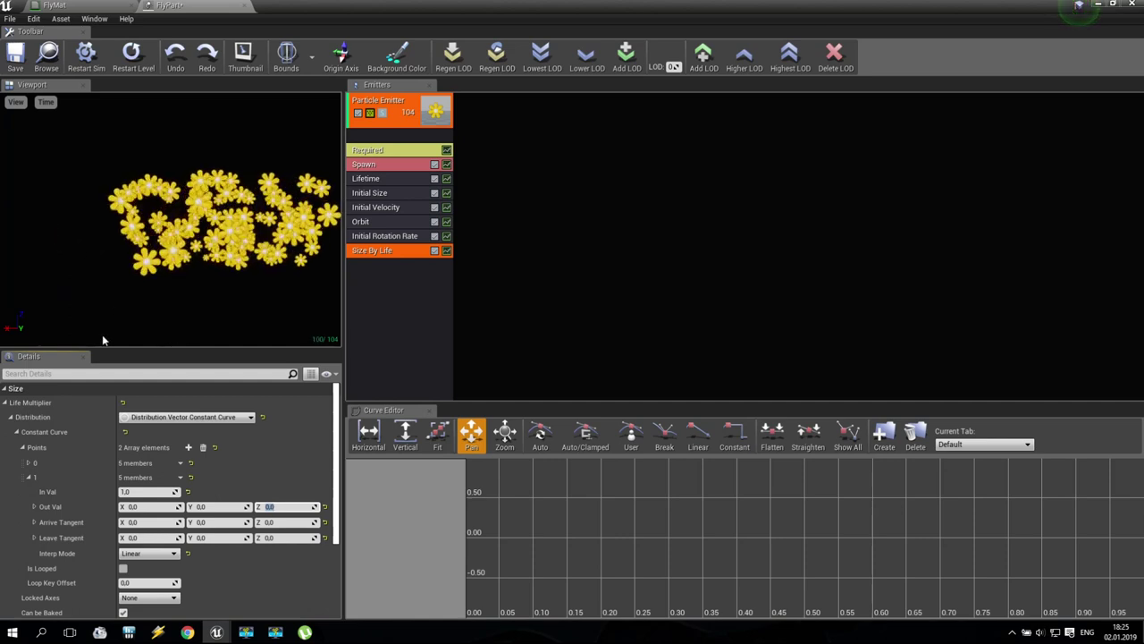
Check the values of point 0 in the Size By Life curve and save the particle system.
click(27, 462)
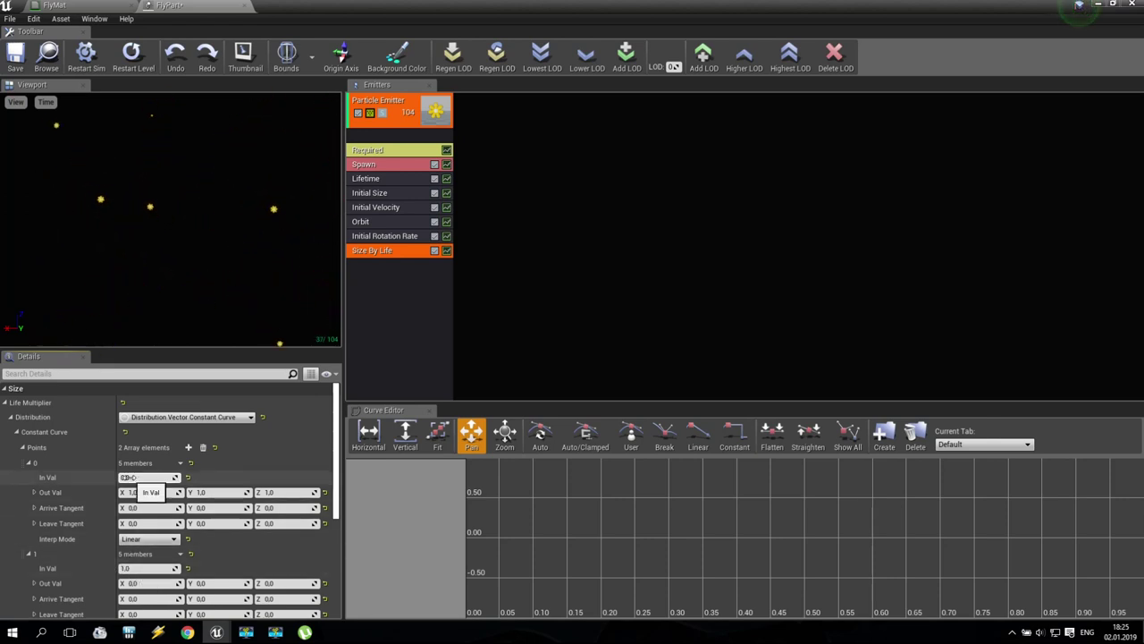
key(Tab)
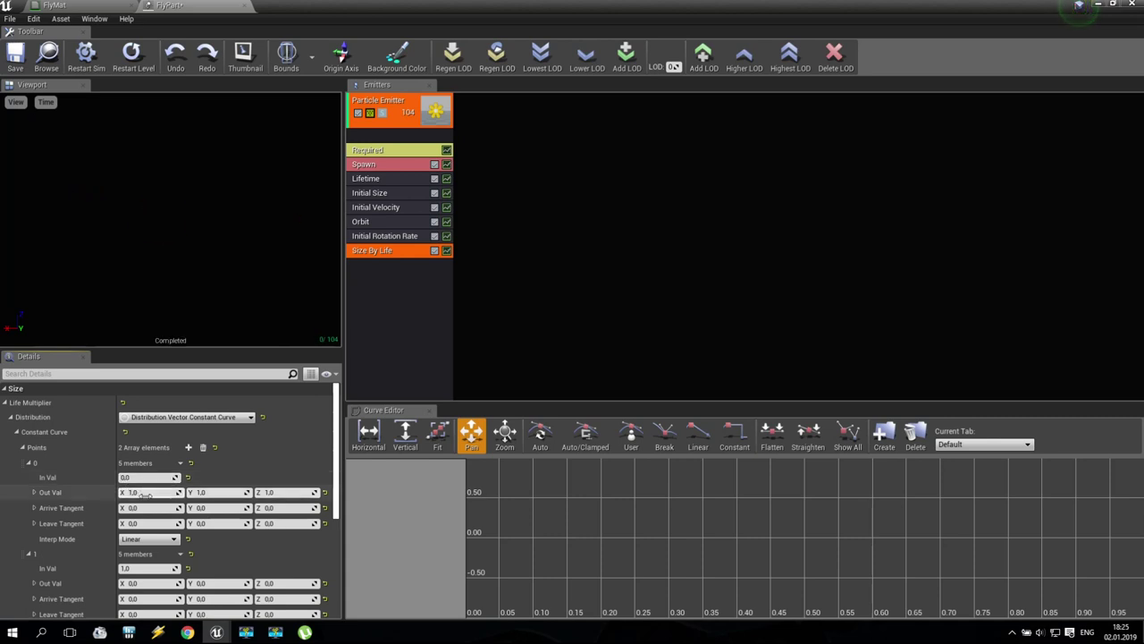
key(Tab)
key(Tab)
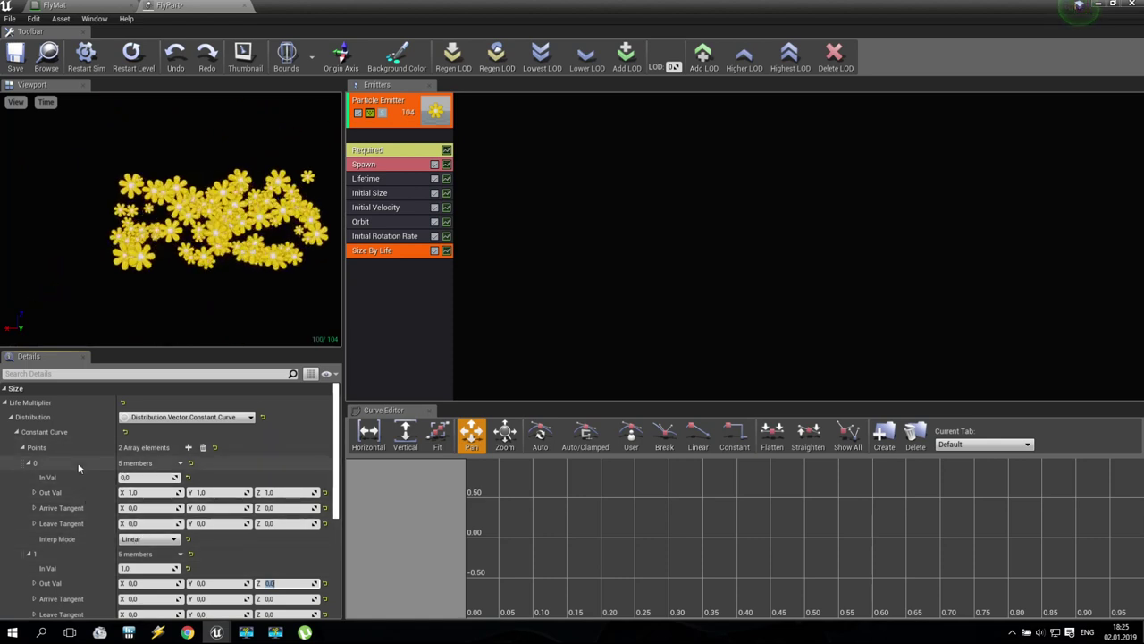
click(15, 56)
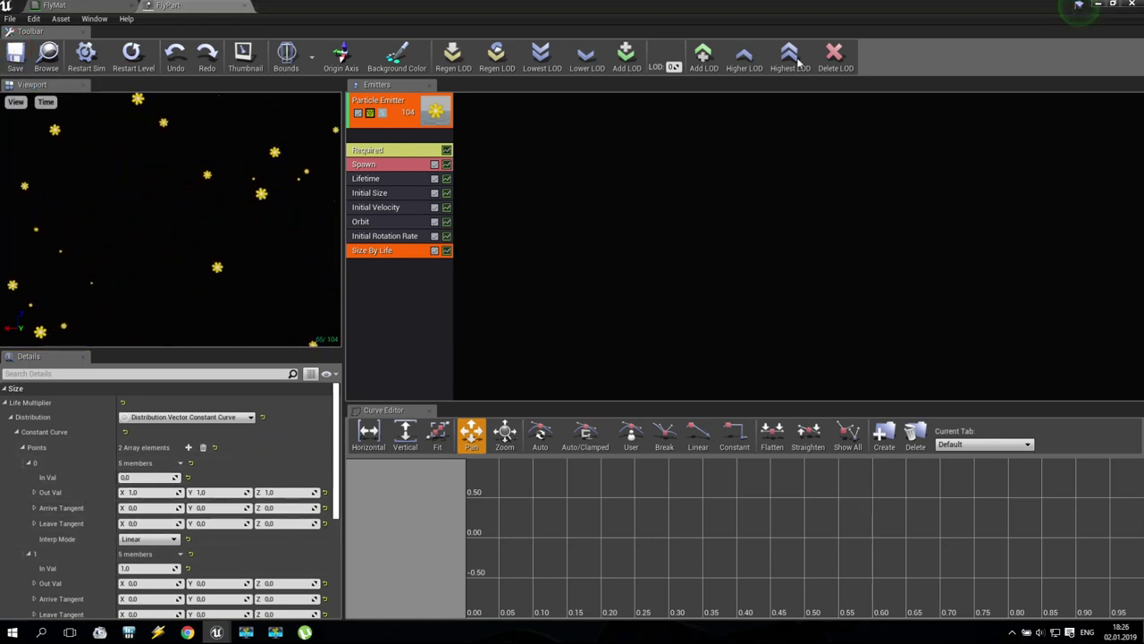
Open the Fly blueprint from the Blueprint folder and bring the end of its event graph, at DestroyActor, into view.
click(1098, 5)
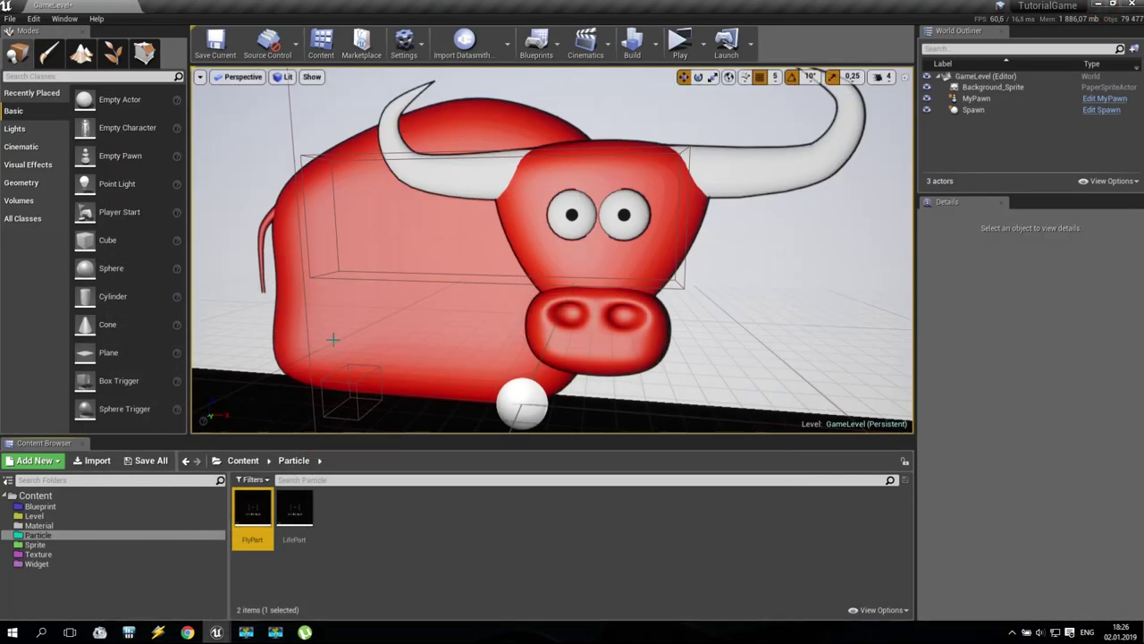
click(40, 506)
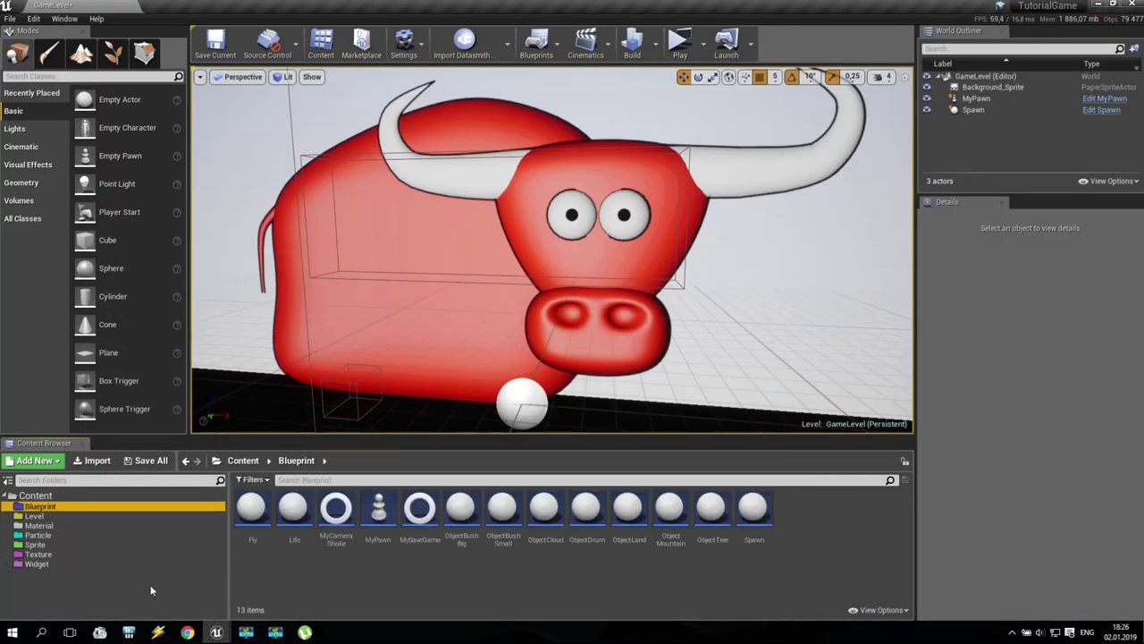
double_click(252, 512)
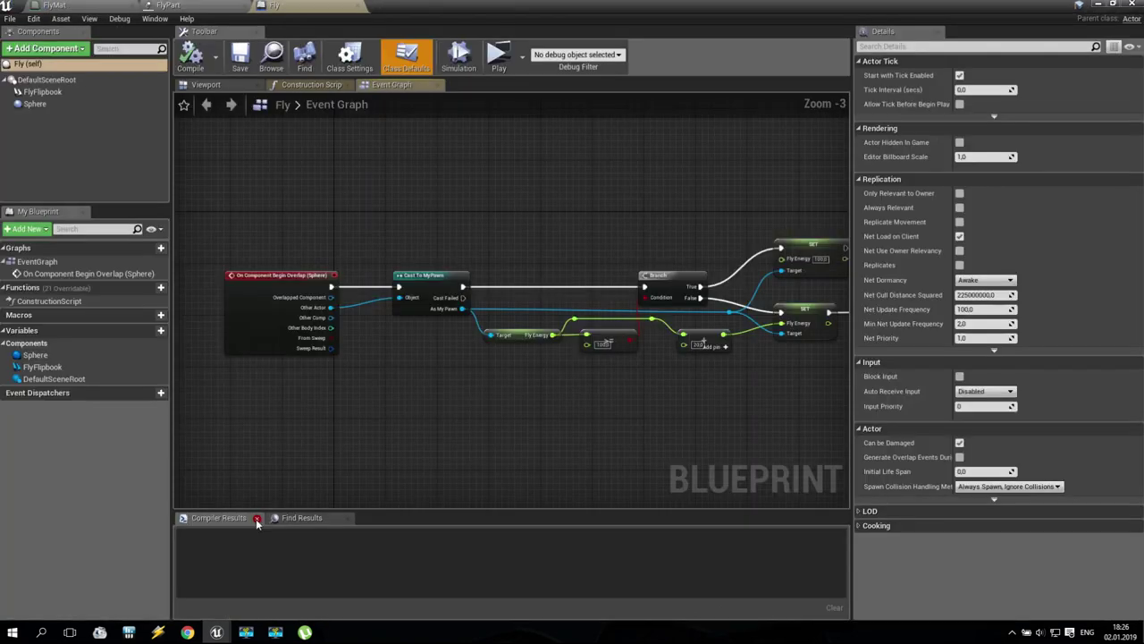
right_drag(676, 375, 432, 343)
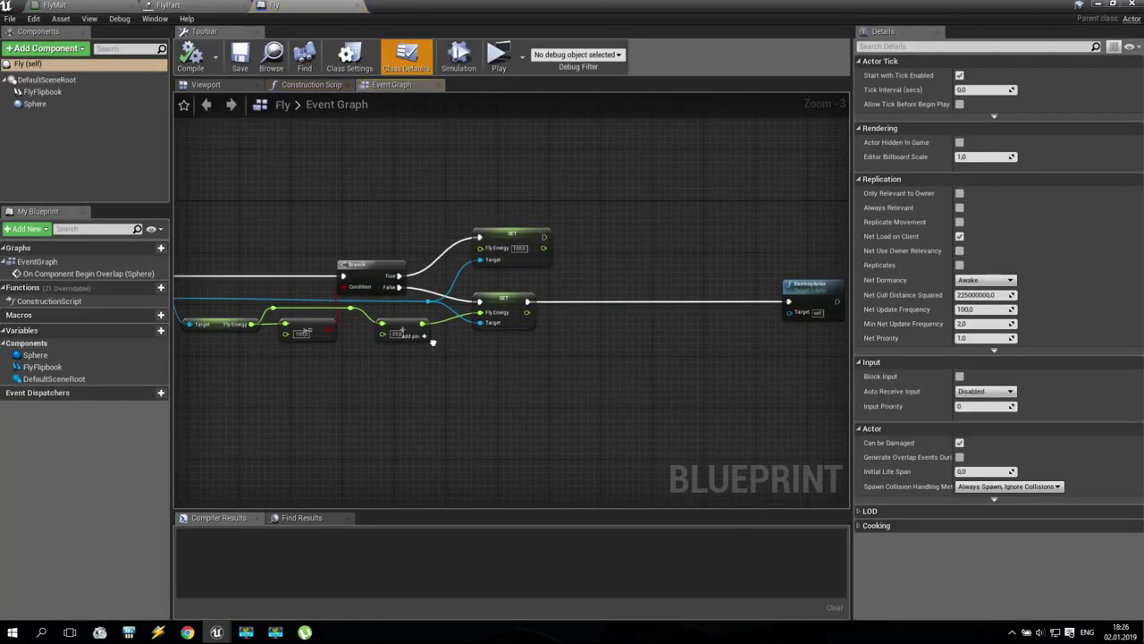
right_drag(433, 342, 209, 318)
scroll(317, 309, up, 1)
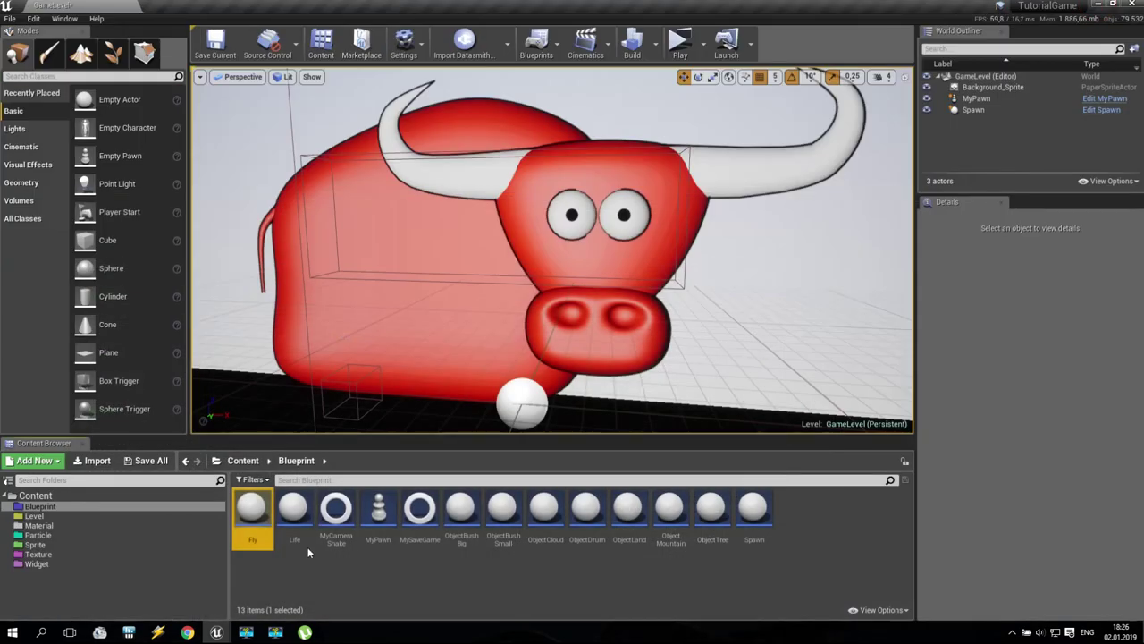
Open the Life blueprint and examine how its Spawn Emitter at Location node gets its location.
double_click(295, 507)
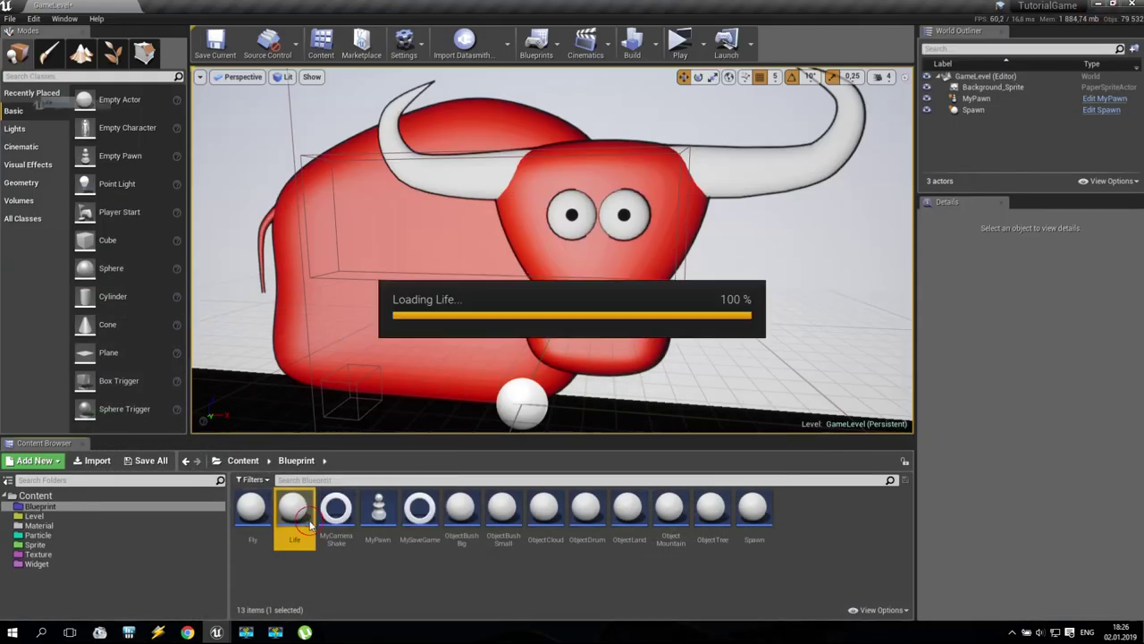
drag(444, 155, 661, 419)
drag(241, 294, 437, 401)
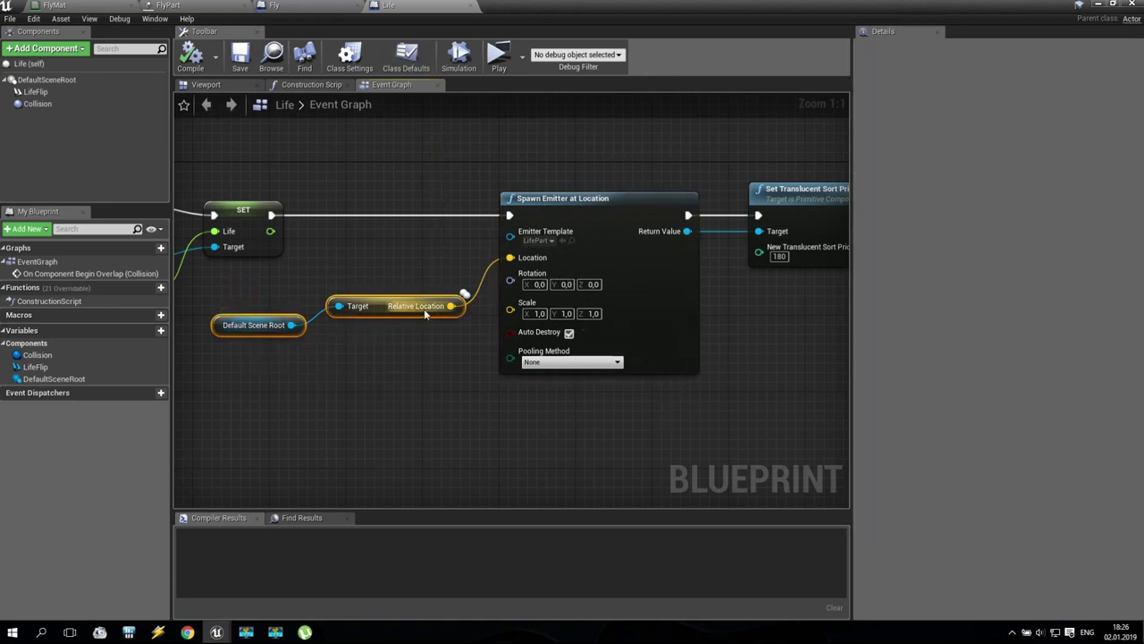
In the Fly blueprint, insert a Spawn Emitter at Location node between the lower Fly Energy SET and DestroyActor, using FlyPart as emitter template.
click(305, 6)
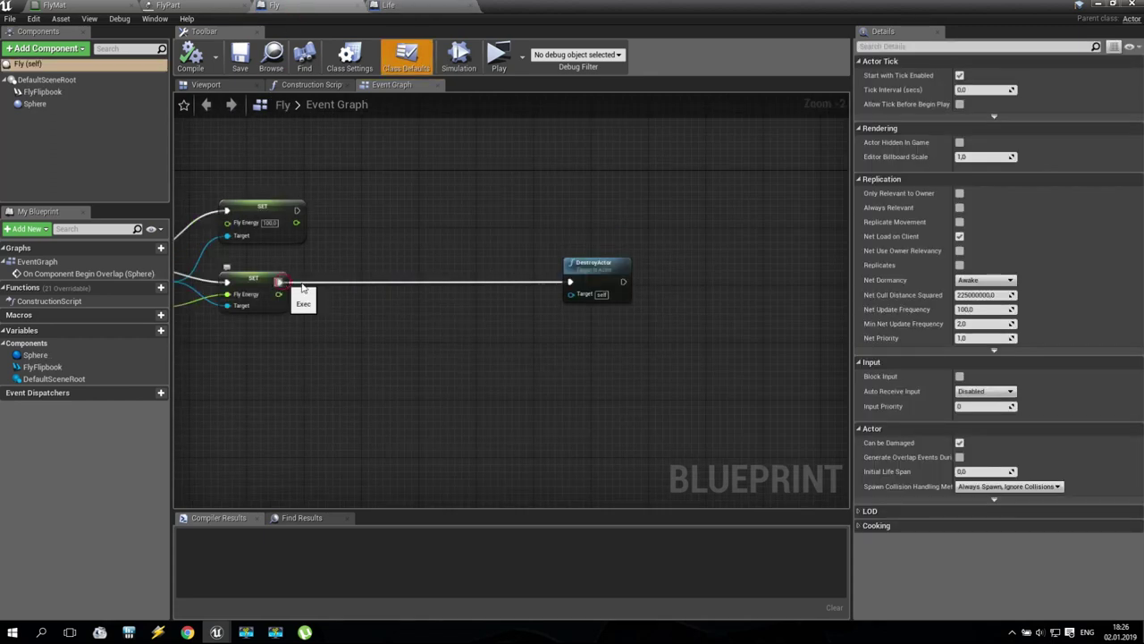
drag(302, 287, 389, 285)
text(spawn)
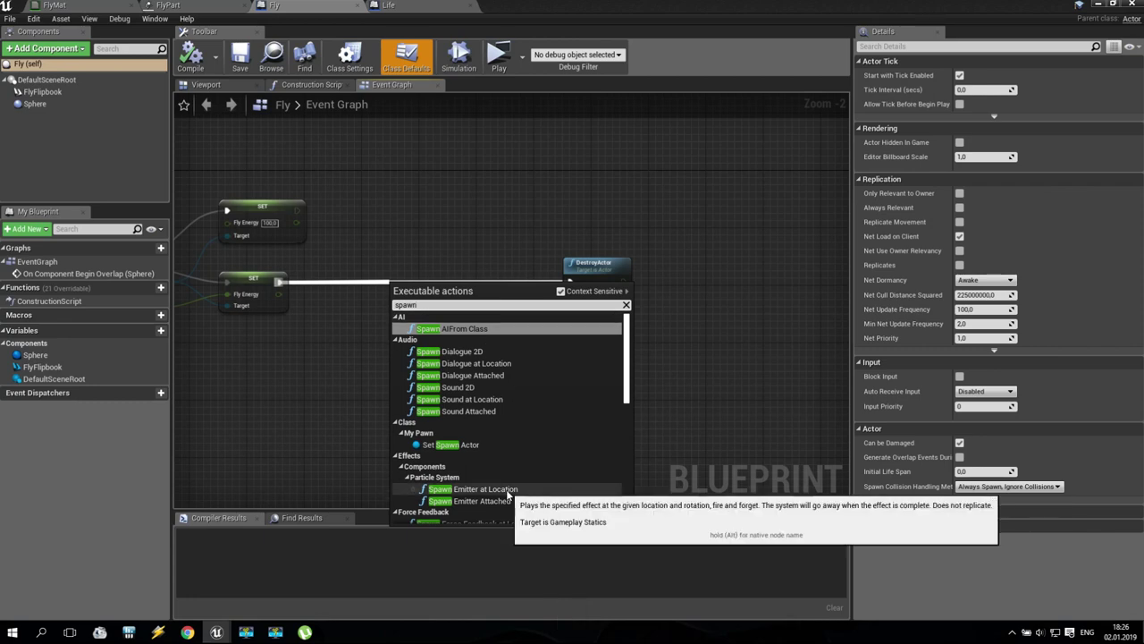
click(507, 493)
drag(535, 282, 527, 268)
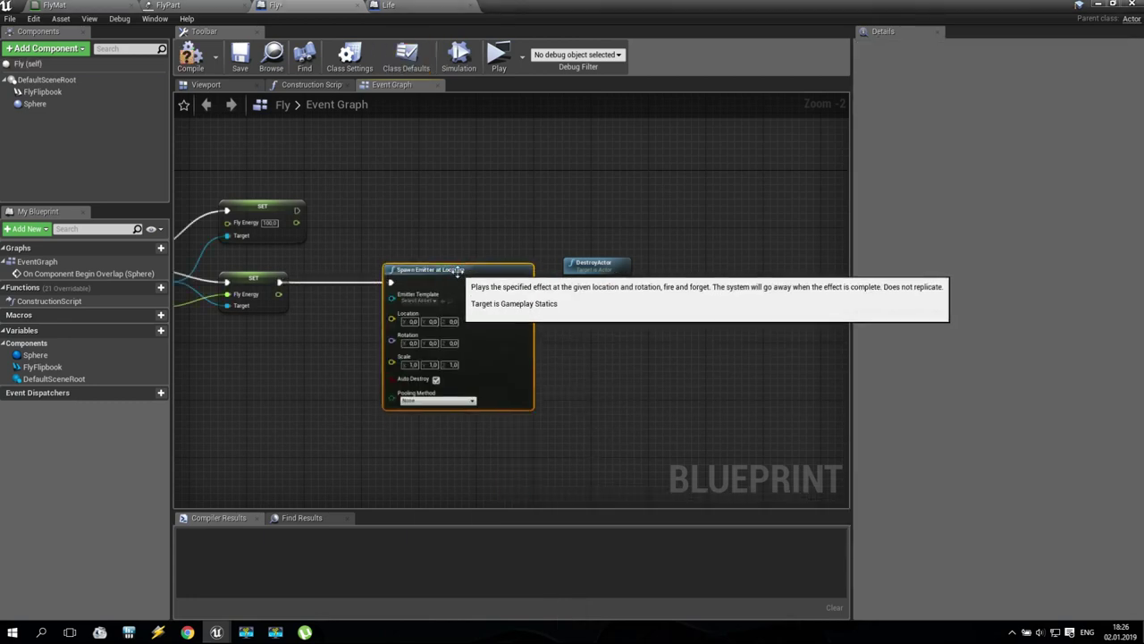
click(587, 269)
scroll(401, 277, up, 2)
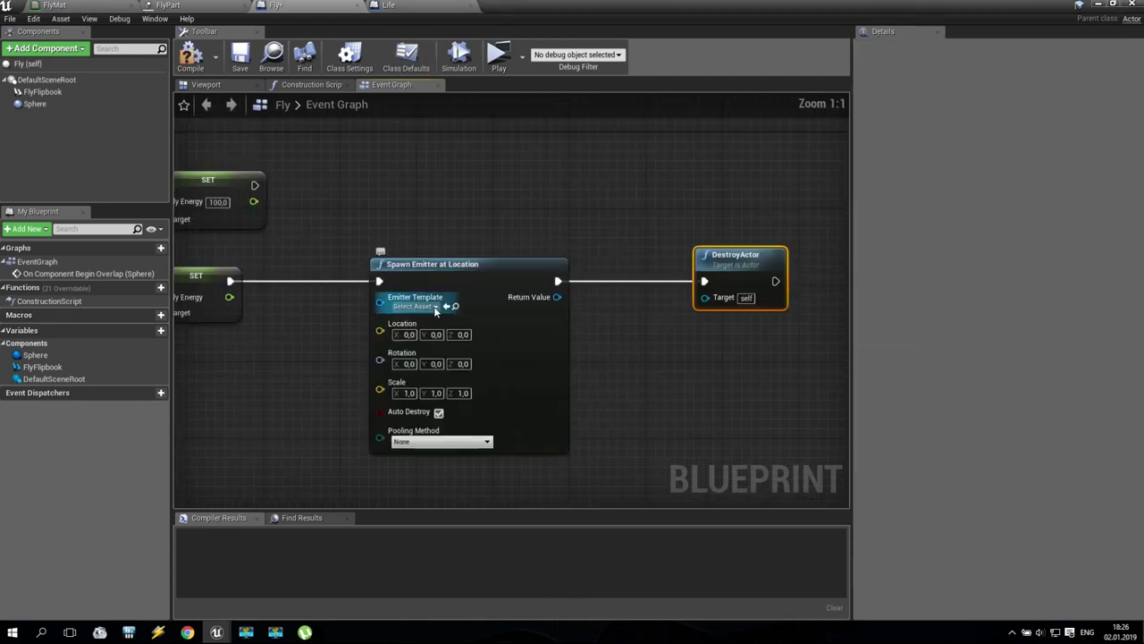
click(436, 307)
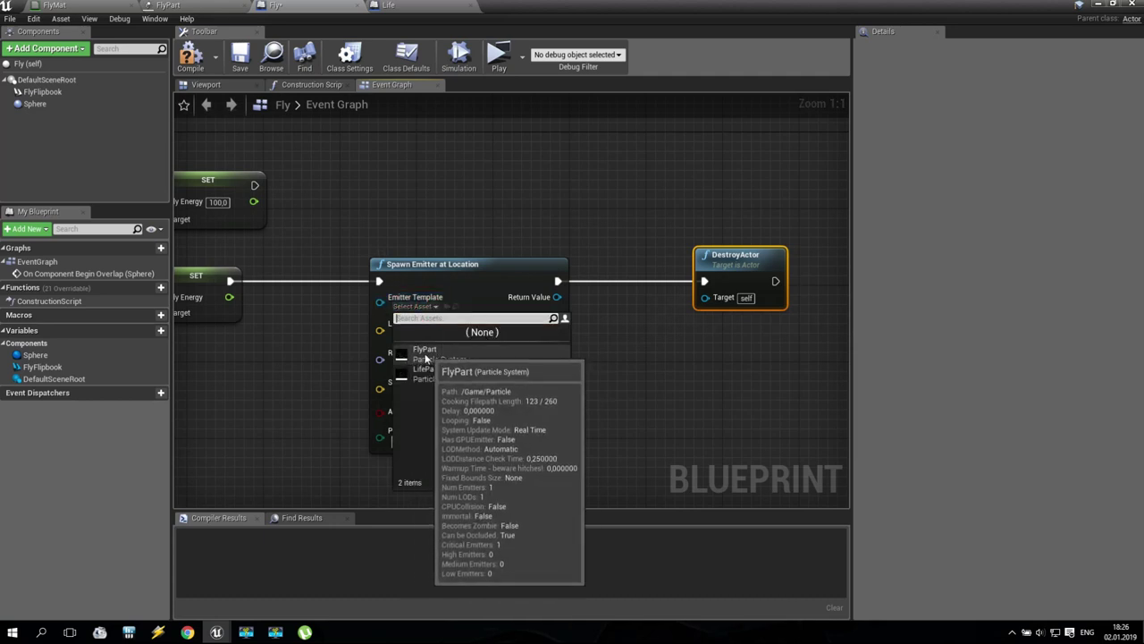
click(424, 358)
Add a Default Scene Root reference, get its Relative Location and connect it to the Location of Spawn Emitter at Location.
right_drag(424, 358, 531, 336)
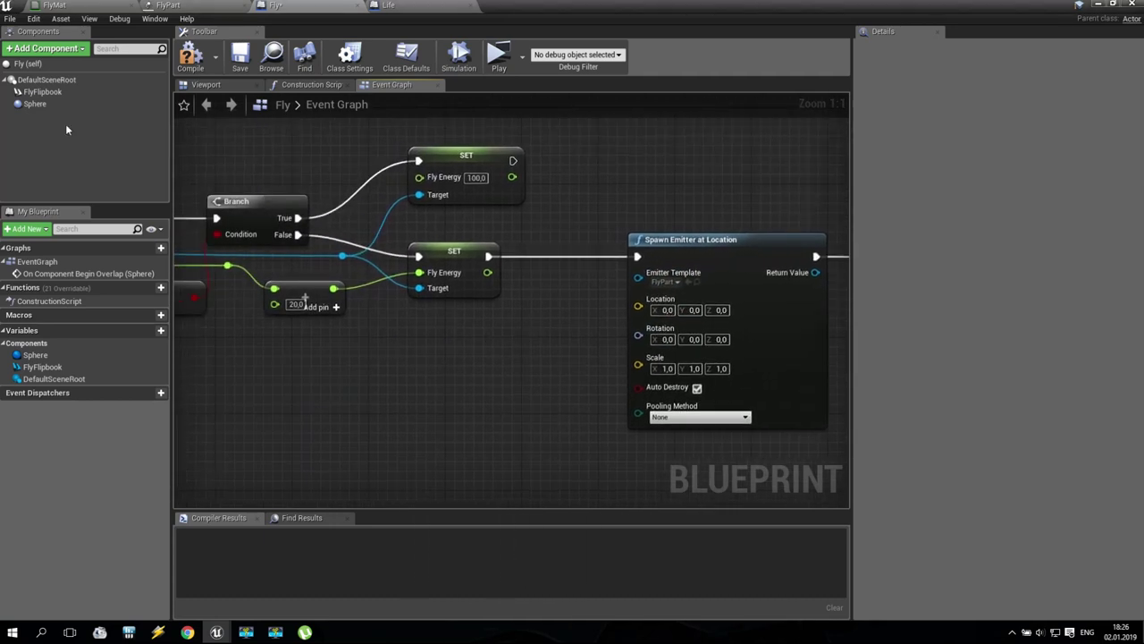
drag(47, 80, 452, 386)
text(locati)
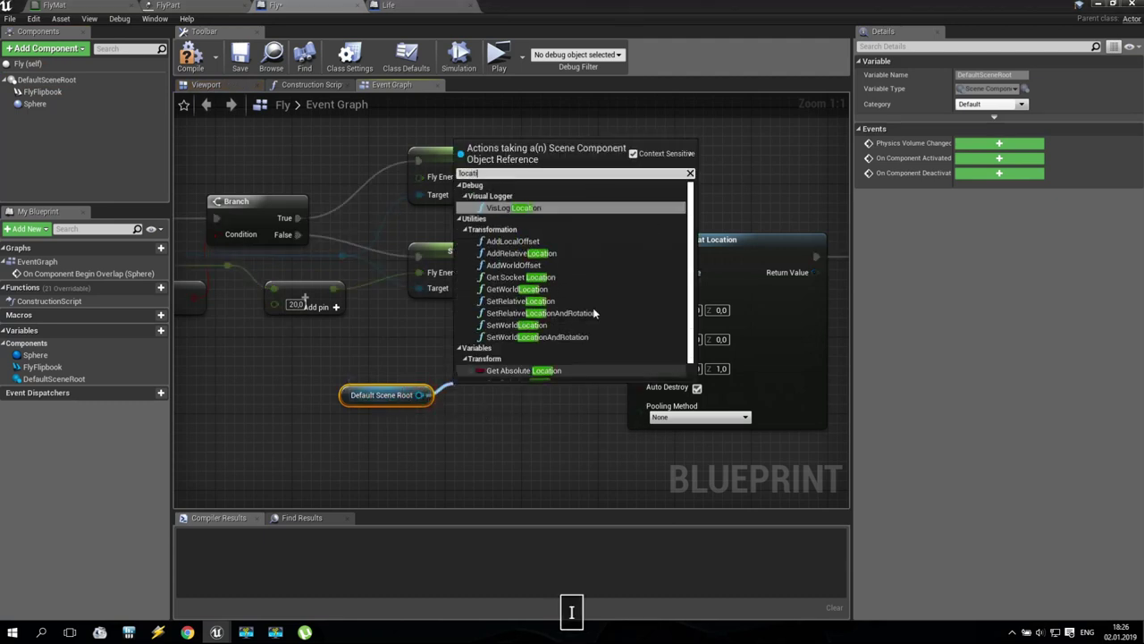
scroll(587, 331, down, 1)
click(536, 363)
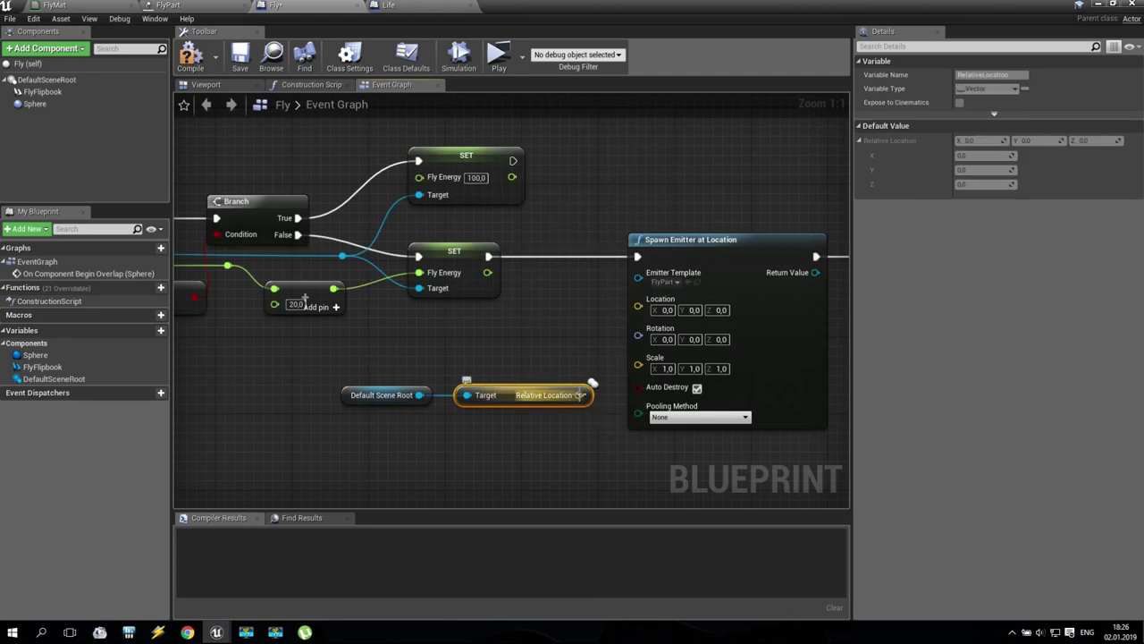
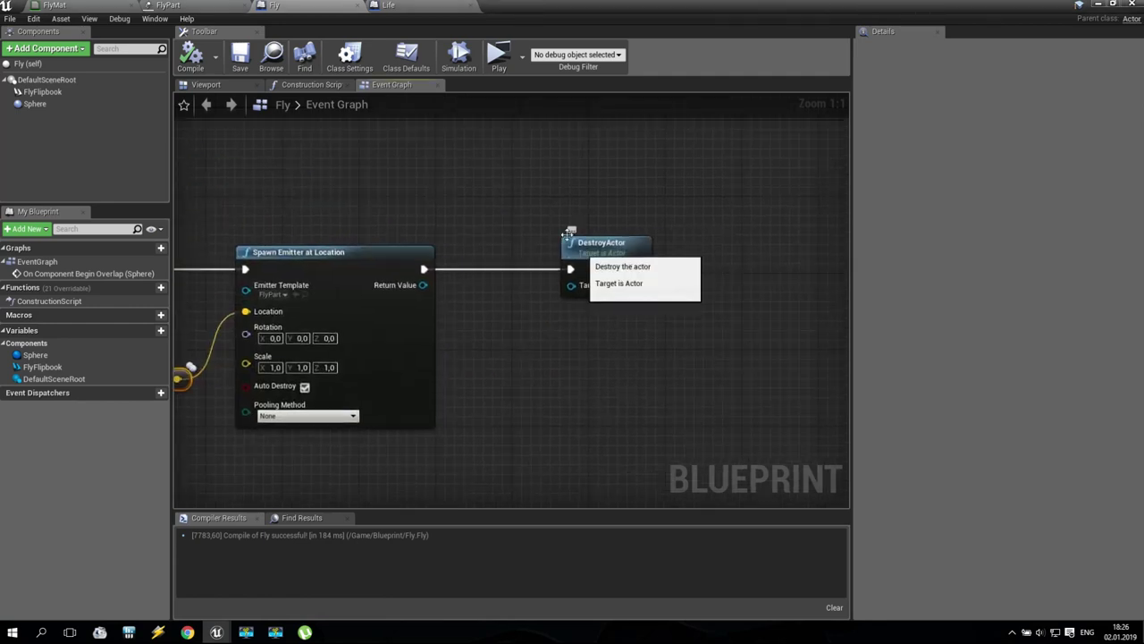
Playtest the game, jumping the bull to collect flowers and checking how the flower burst appears, and end the session.
click(499, 57)
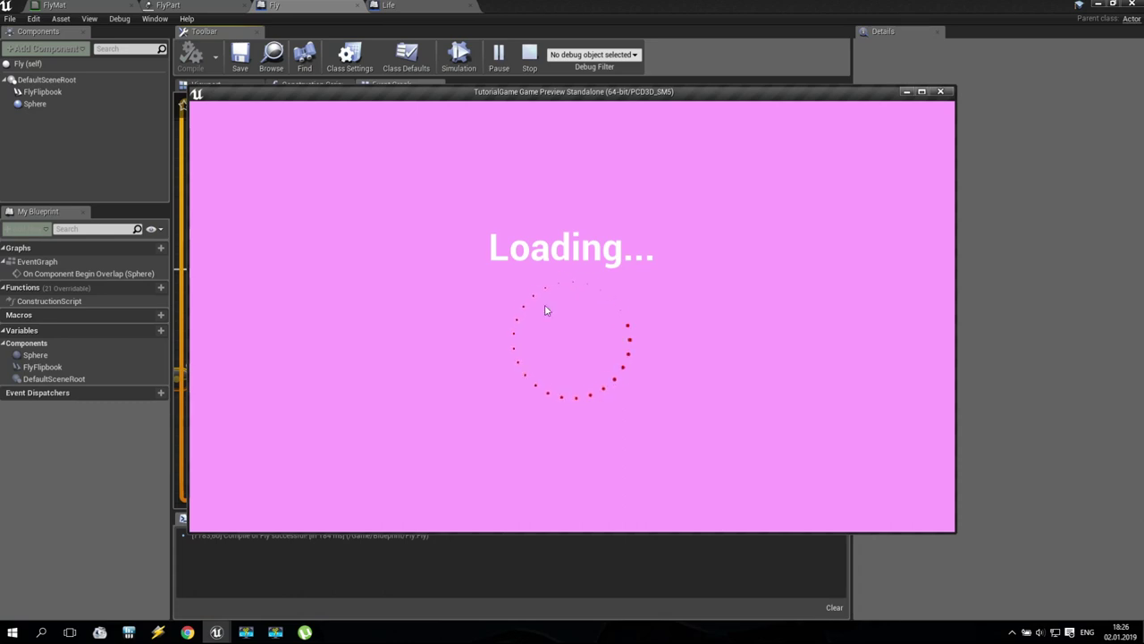
key(space)
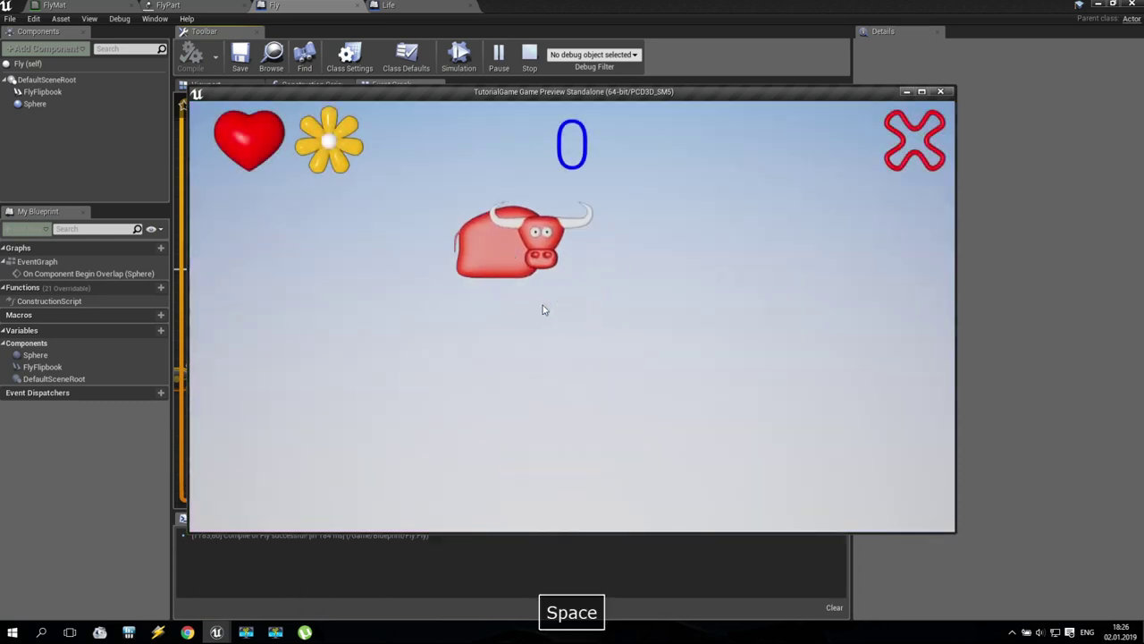
key(space)
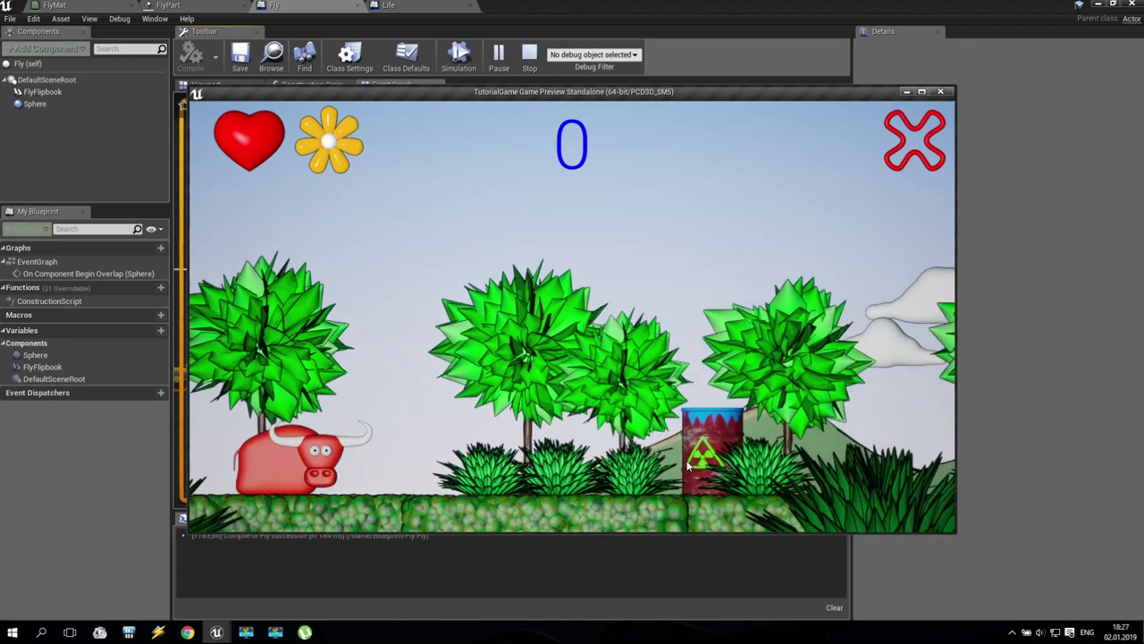
key(space)
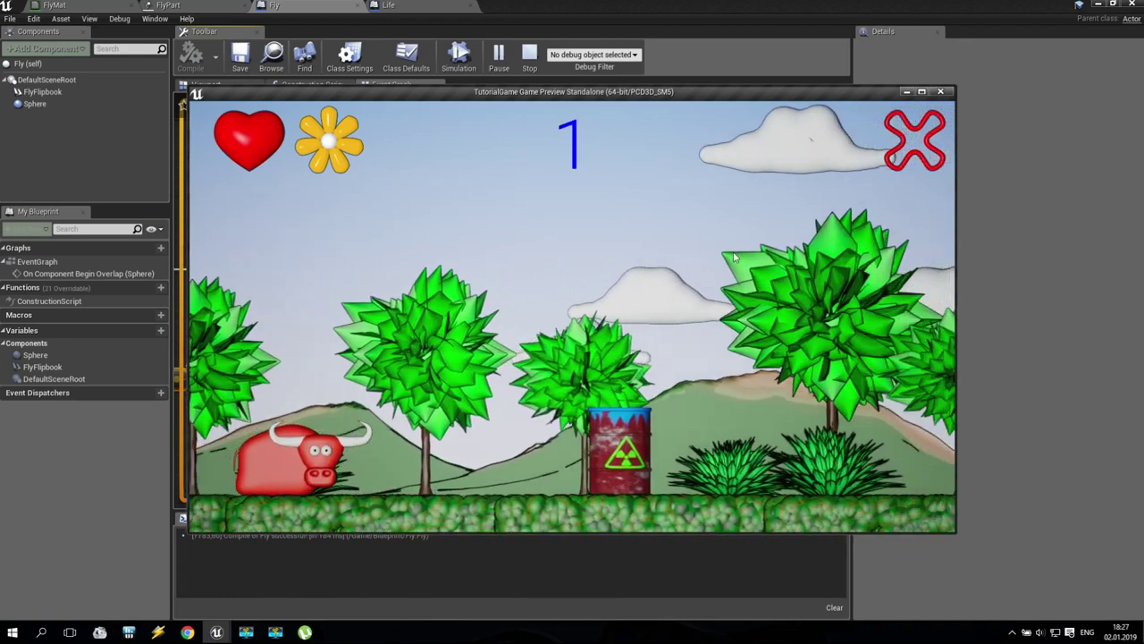
key(space)
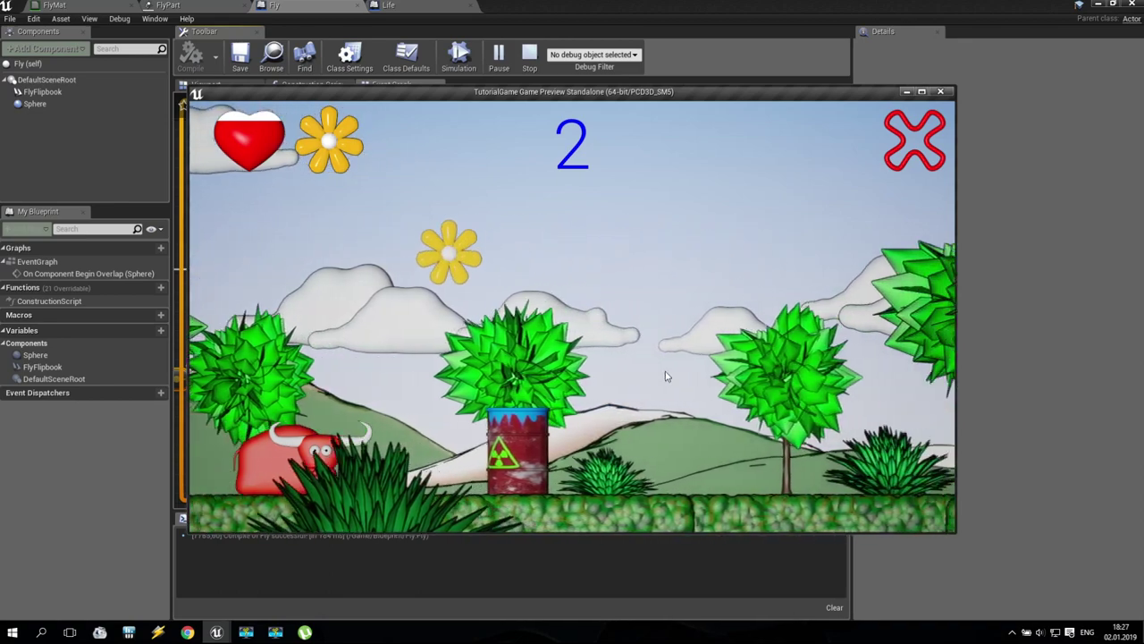
key(space)
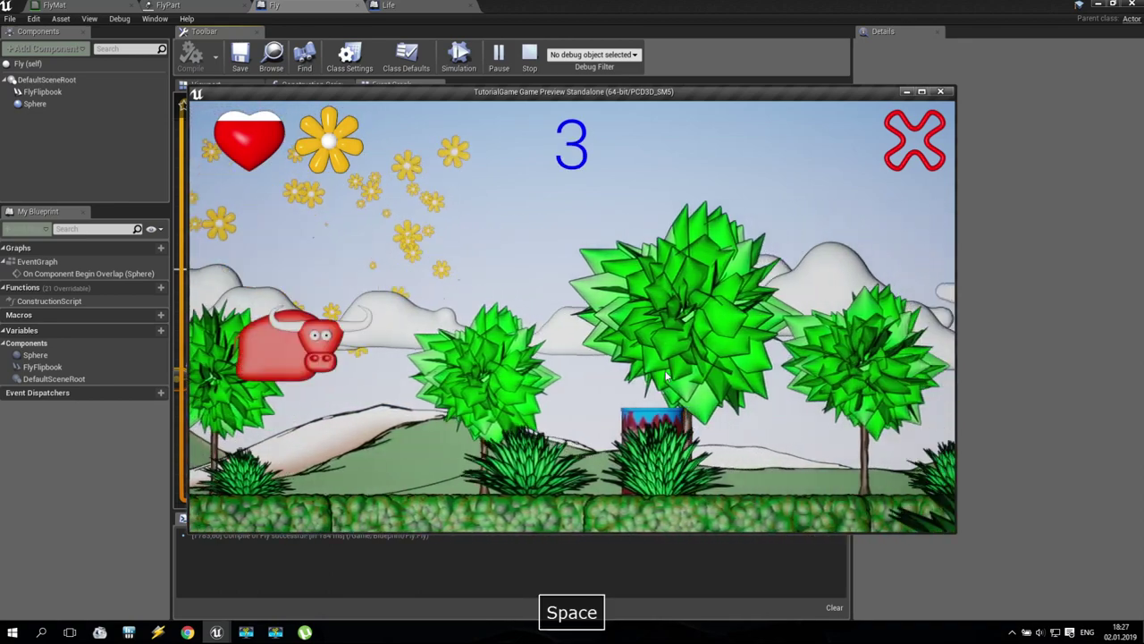
key(space)
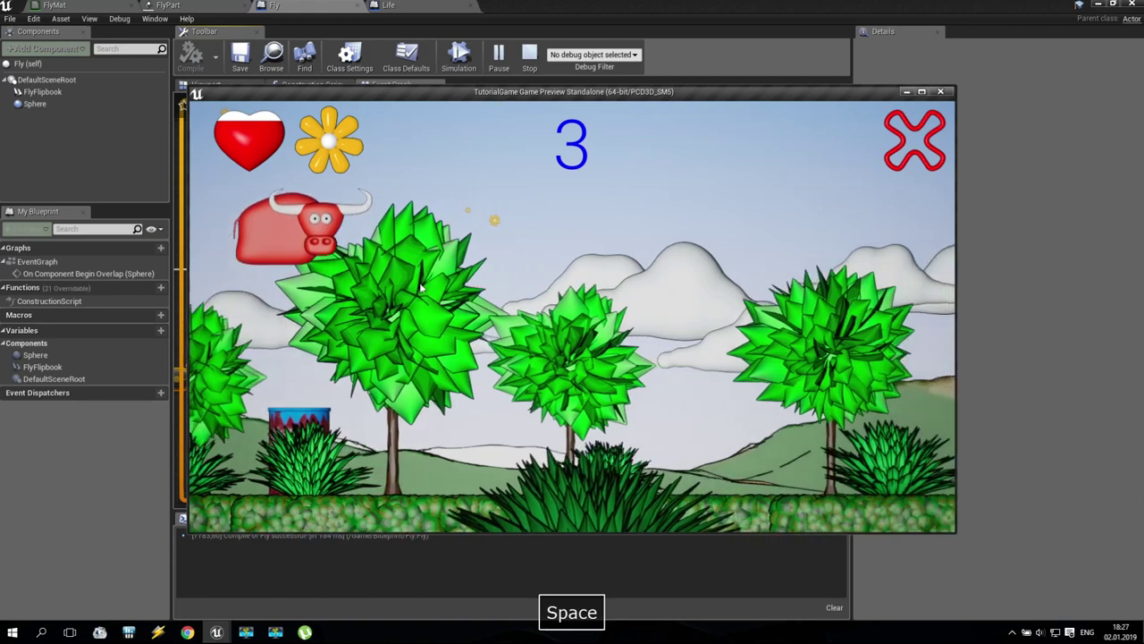
key(Escape)
In the Life blueprint, examine the Set Translucent Sort Priority node between Spawn Emitter at Location and DestroyActor.
right_drag(432, 297, 438, 320)
click(402, 4)
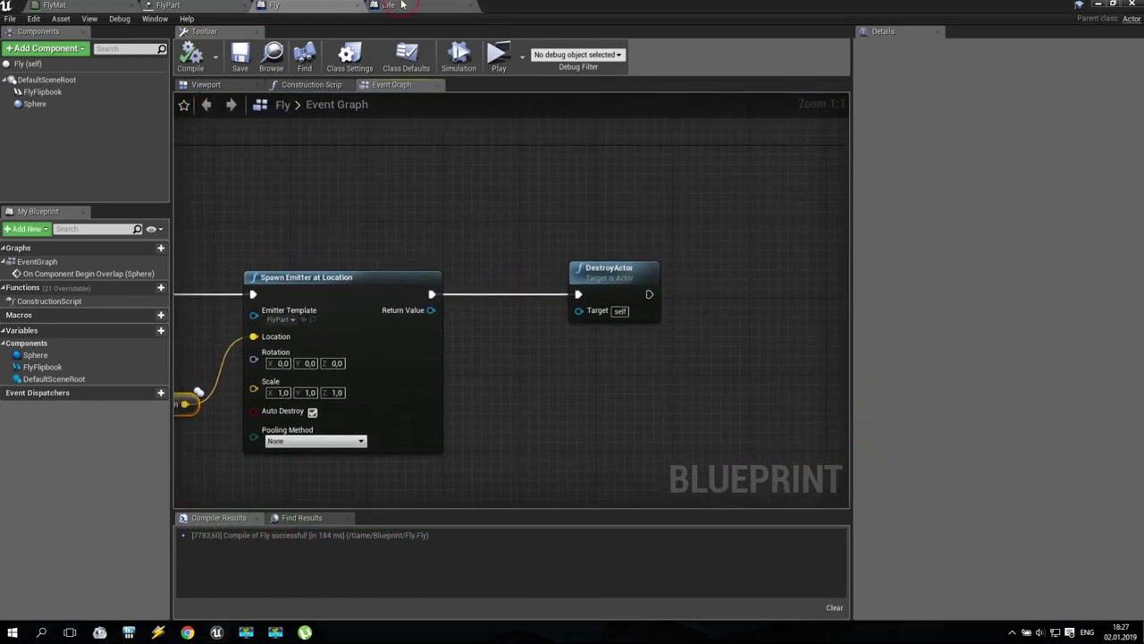
click(397, 8)
right_drag(776, 198, 547, 215)
click(547, 215)
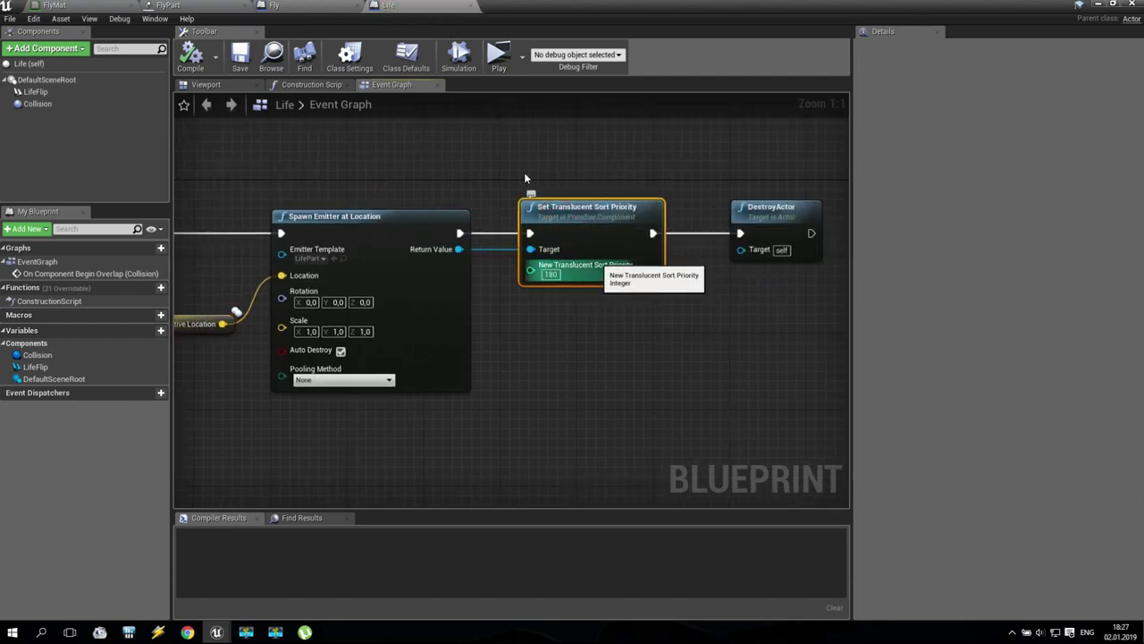
In the Fly blueprint, insert Set Translucent Sort Priority with value 179 before DestroyActor, targeting the spawned emitter's Return Value, and compile.
click(324, 7)
drag(590, 268, 751, 268)
drag(430, 310, 508, 315)
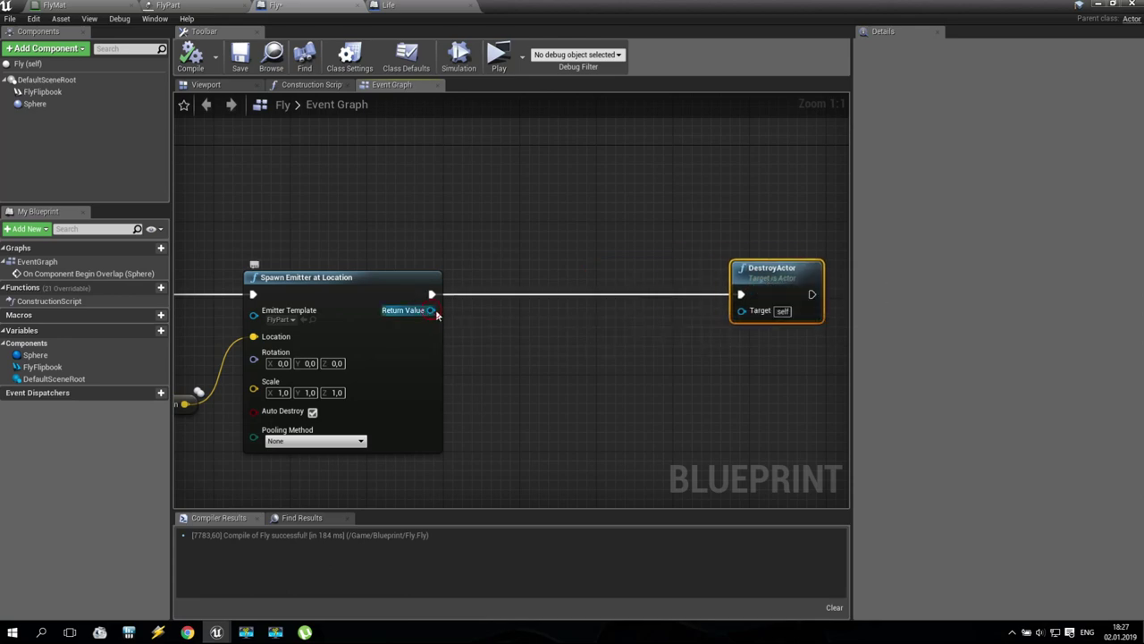
text(soe)
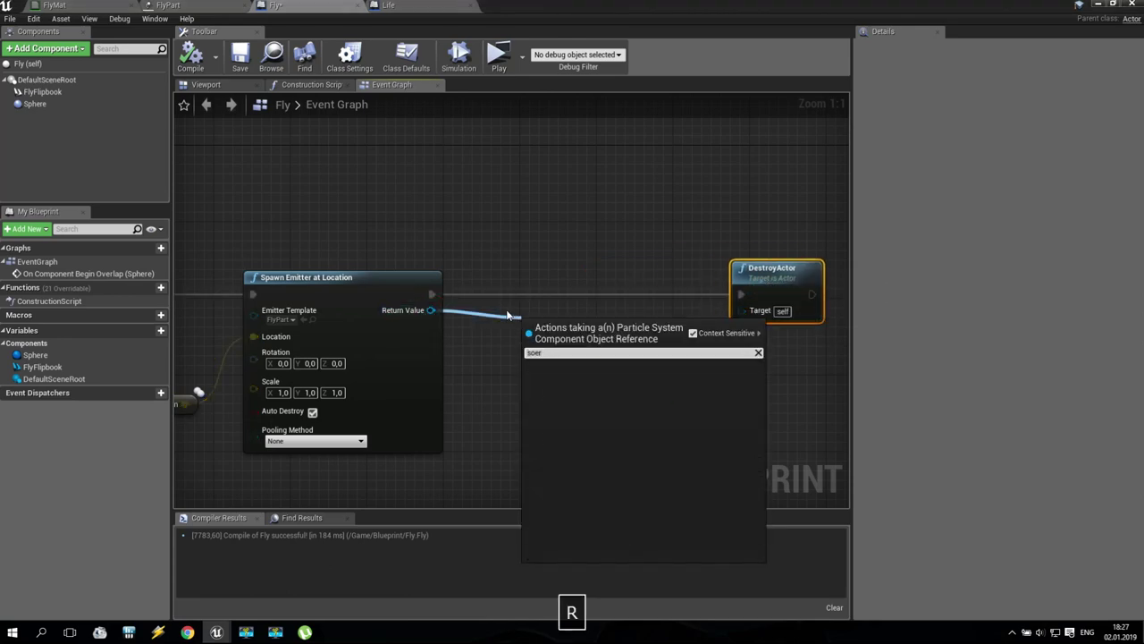
text(r)
key(BackSpace)
key(BackSpace)
text(rt)
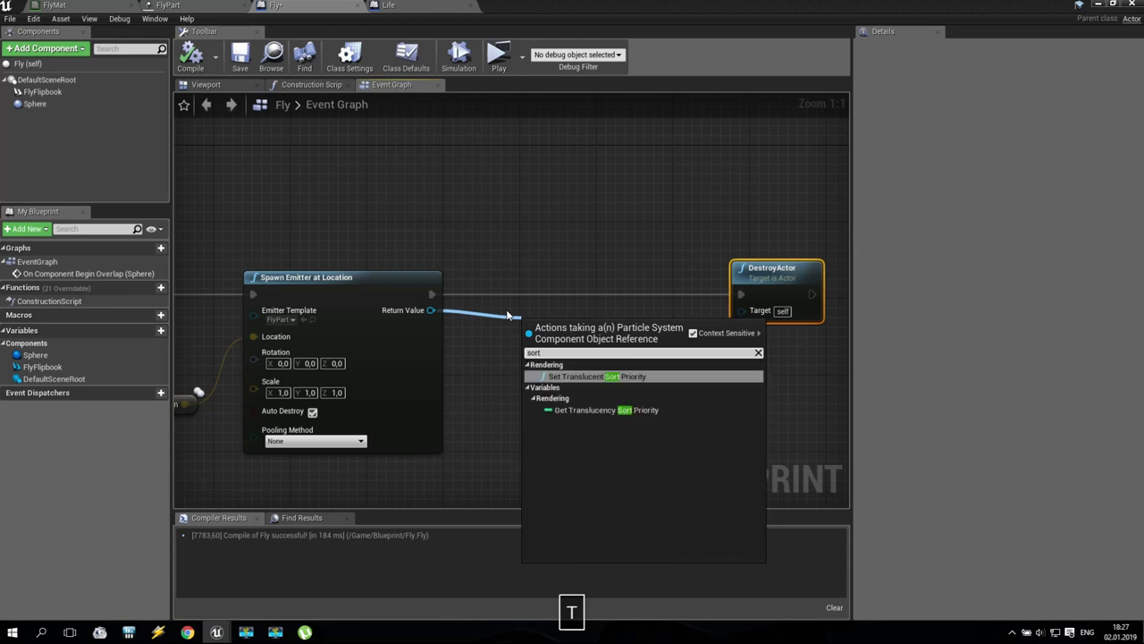
click(590, 376)
drag(564, 341, 554, 282)
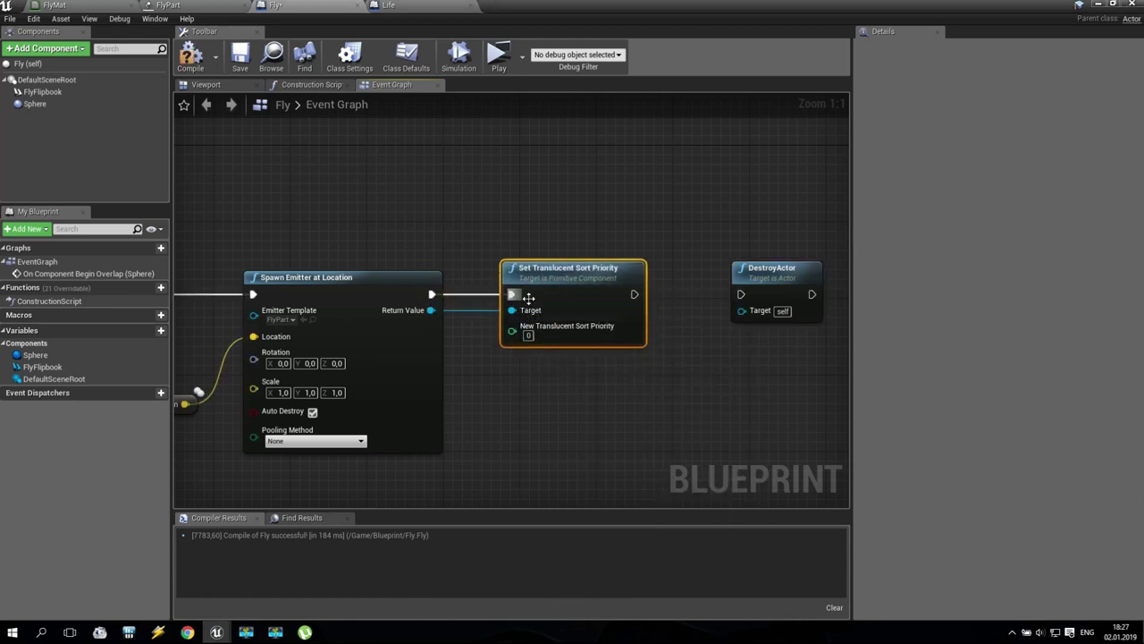
drag(634, 295, 741, 294)
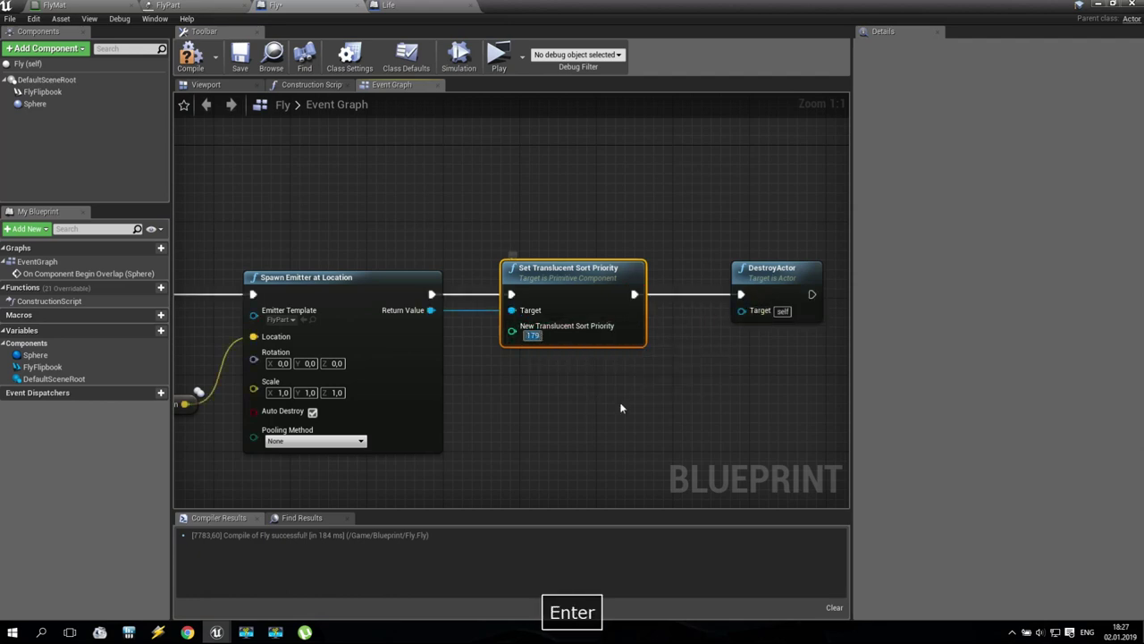
click(193, 59)
Playtest the game again, collecting flowers to check whether the burst draws in front of the scenery, and end the session.
click(498, 55)
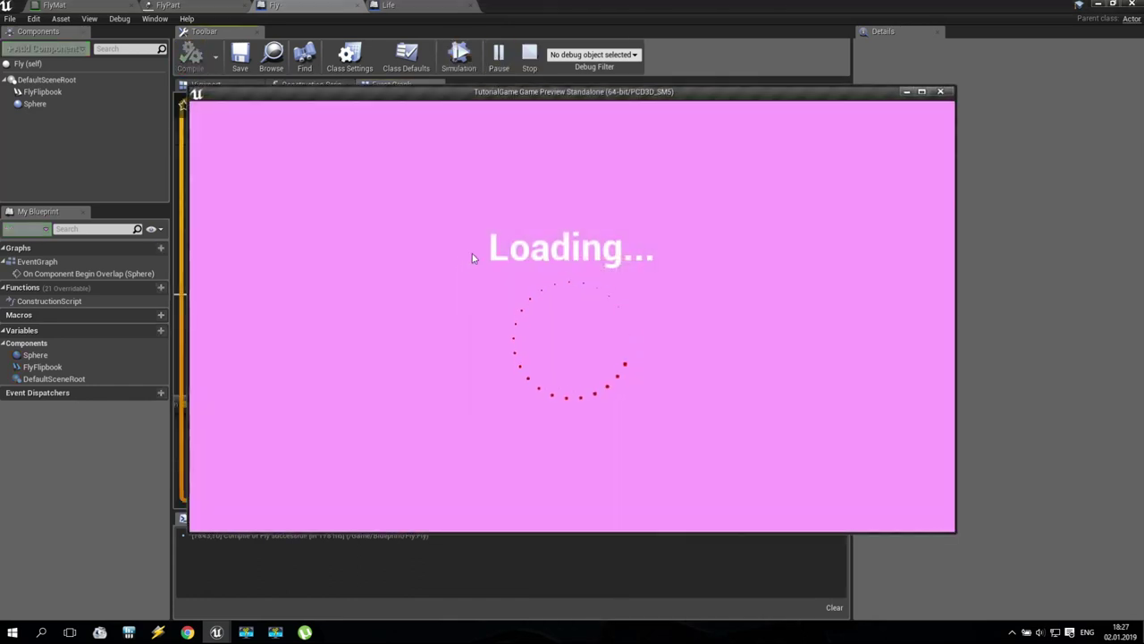
key(space)
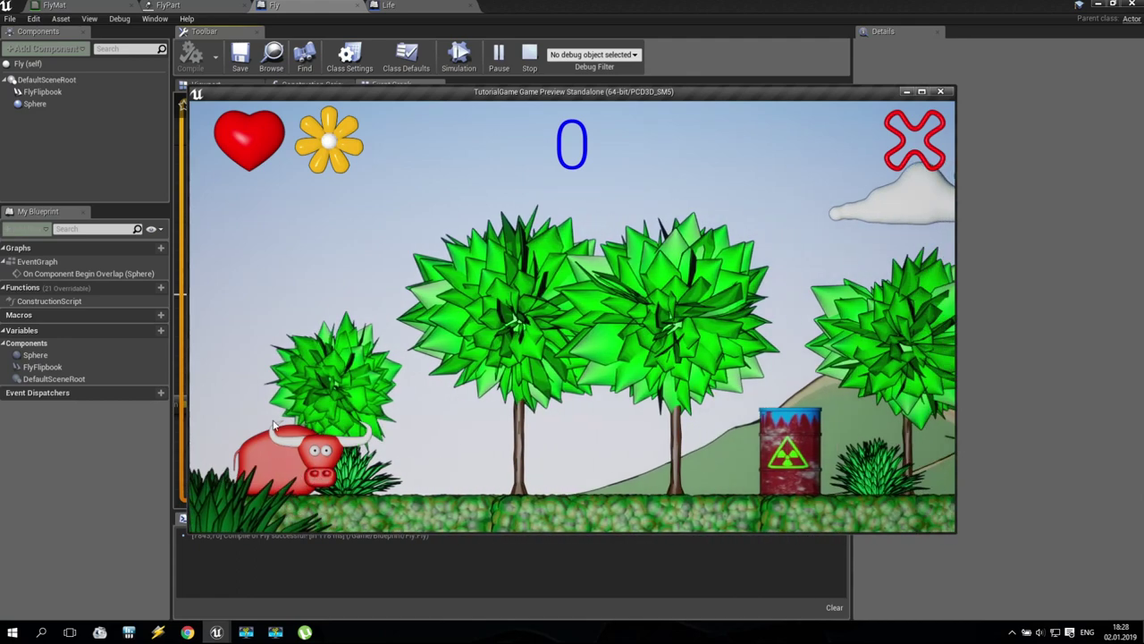
key(space)
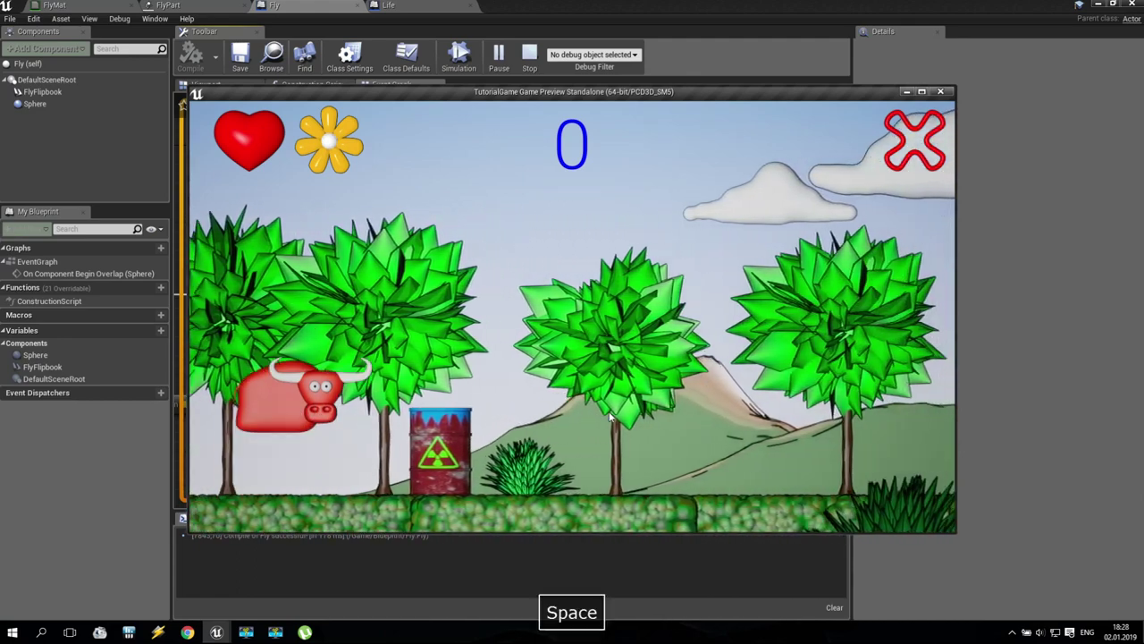
key(space)
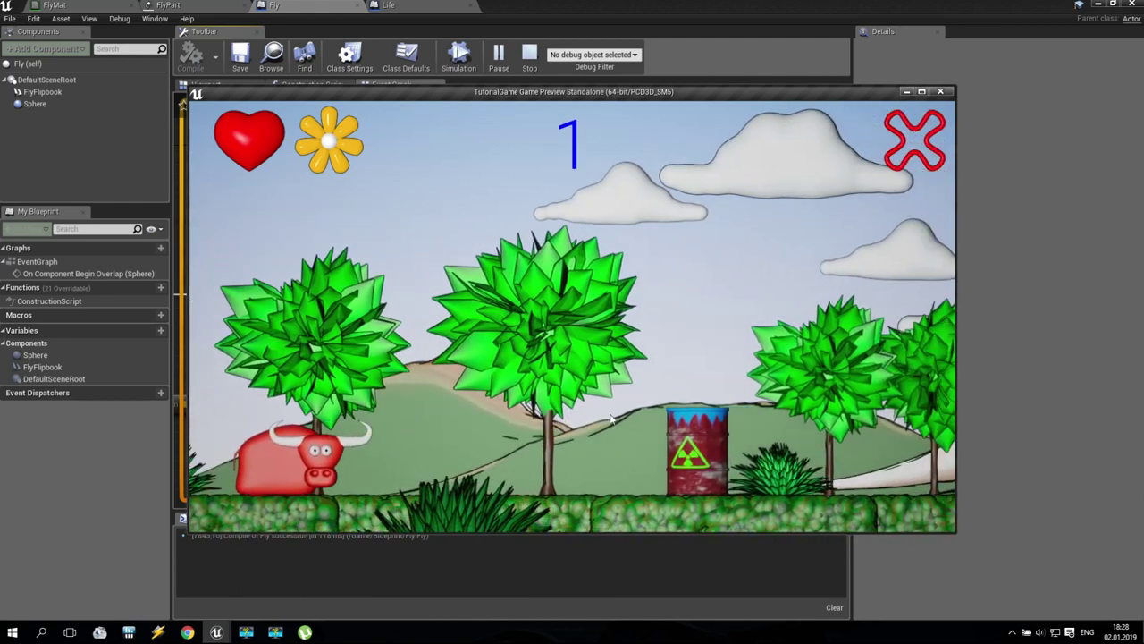
key(space)
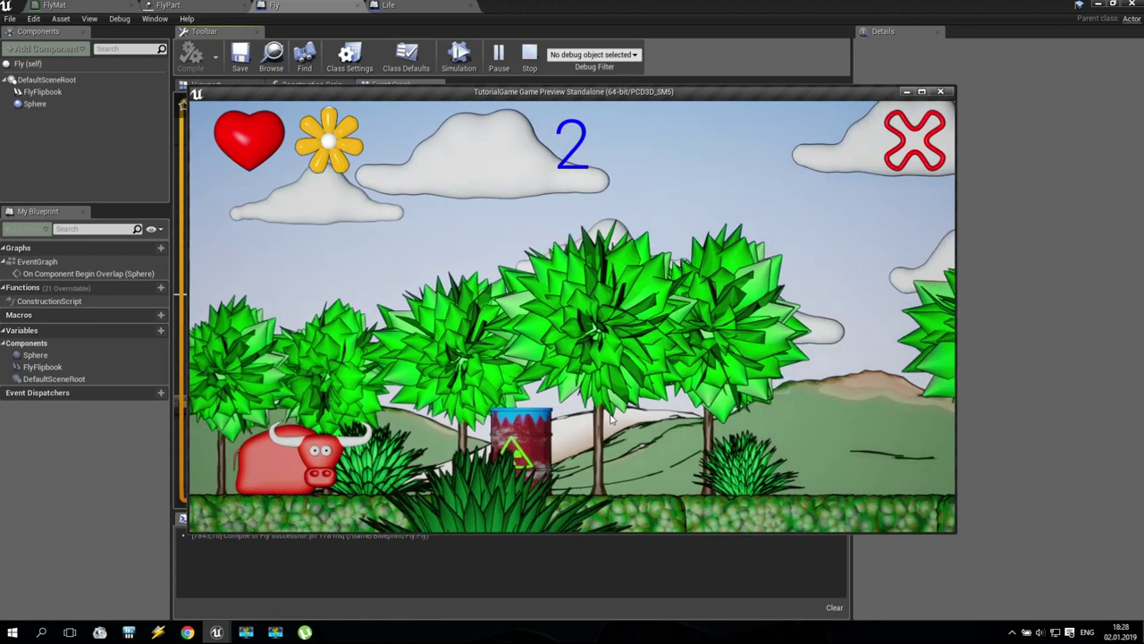
key(space)
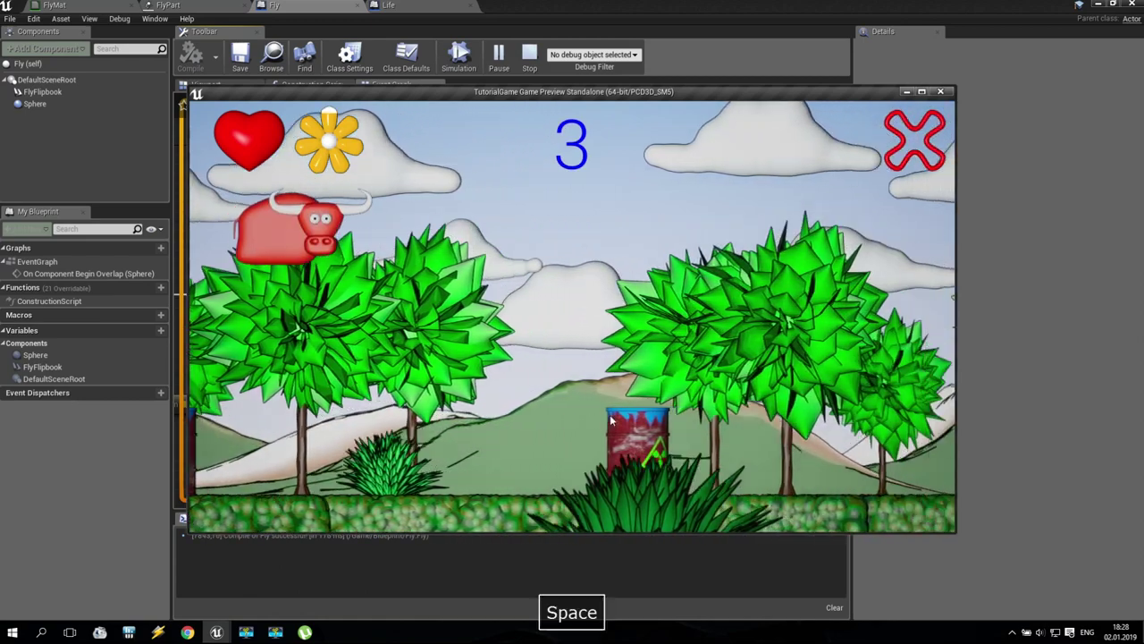
key(space)
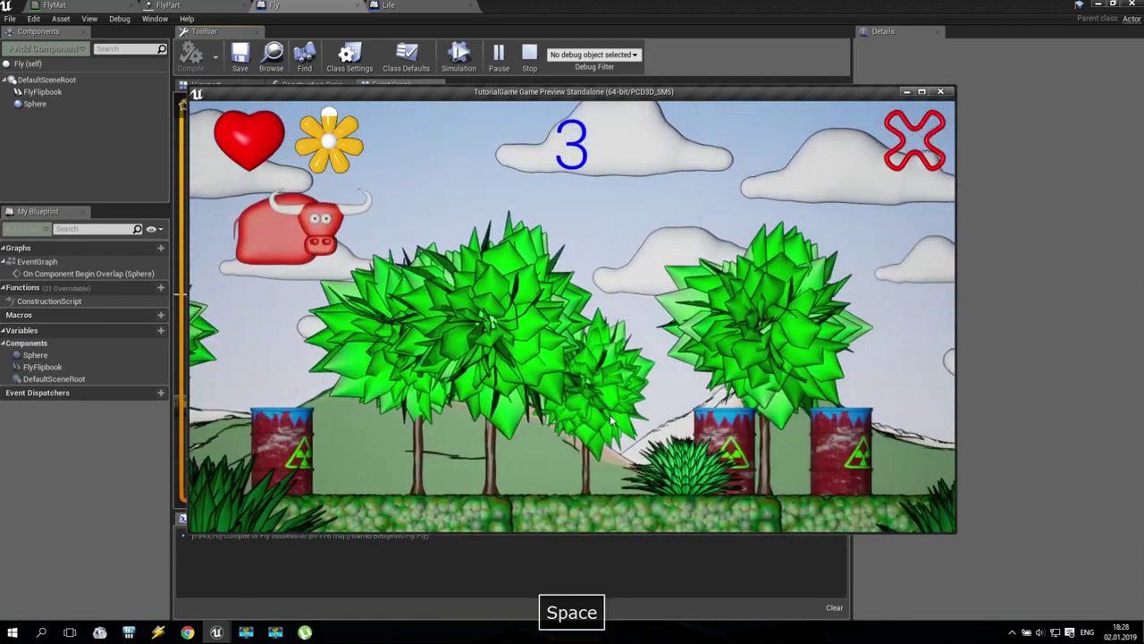
key(space)
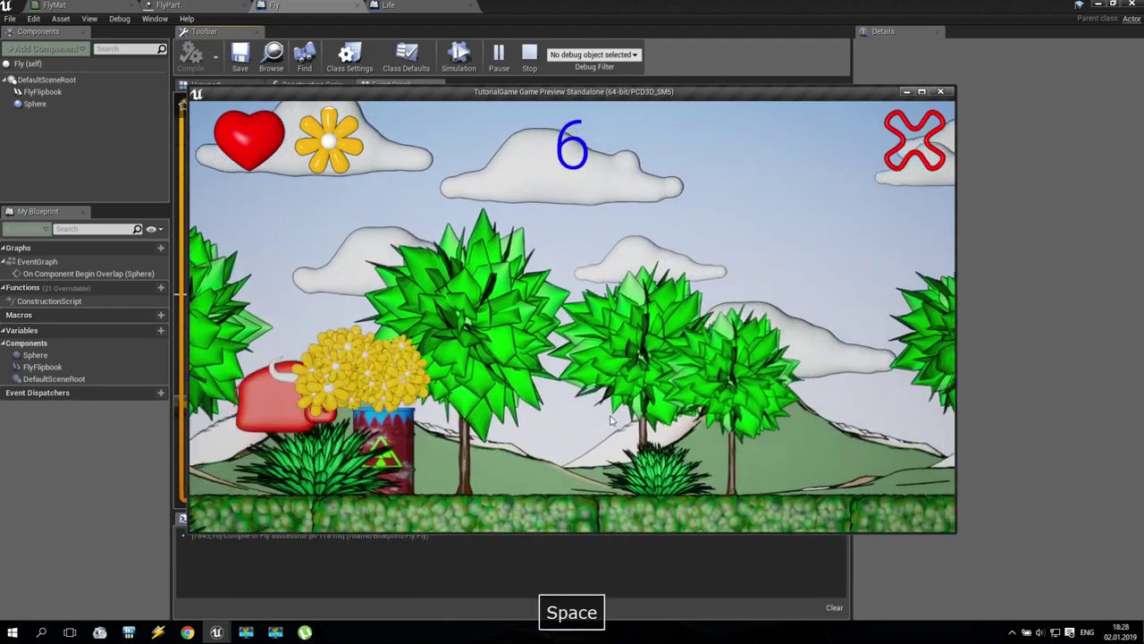
key(space)
key(space)
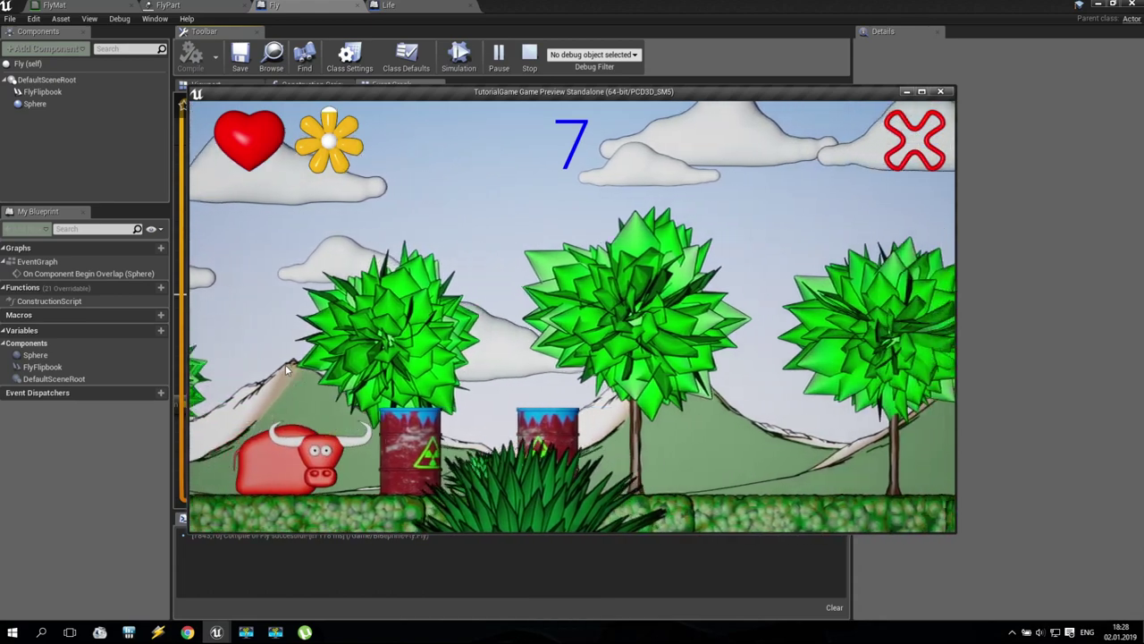
key(space)
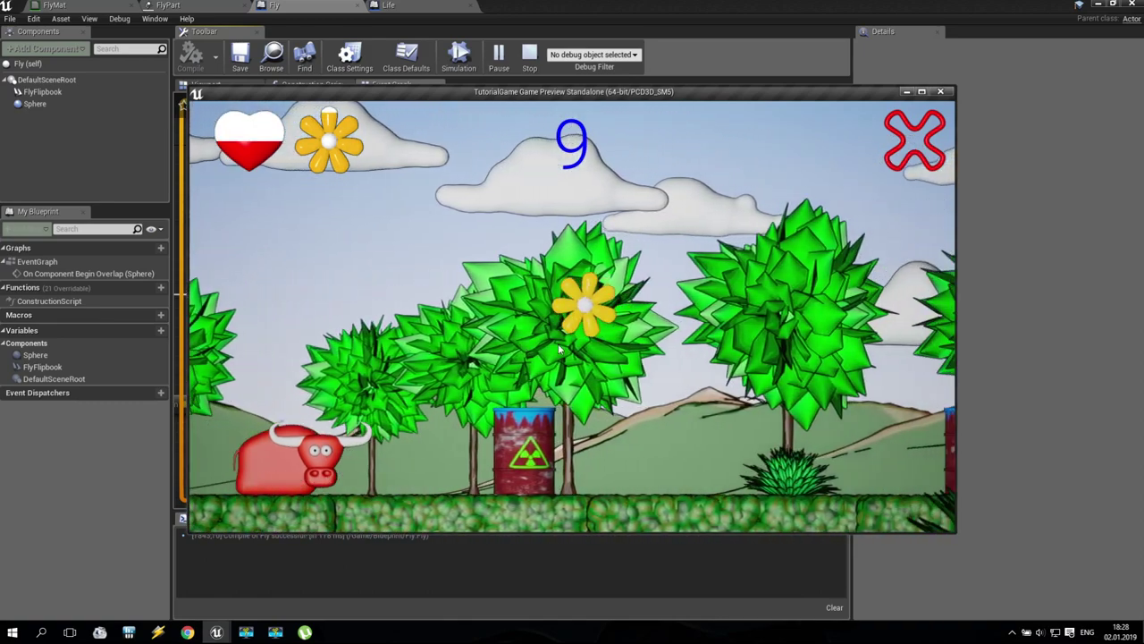
key(space)
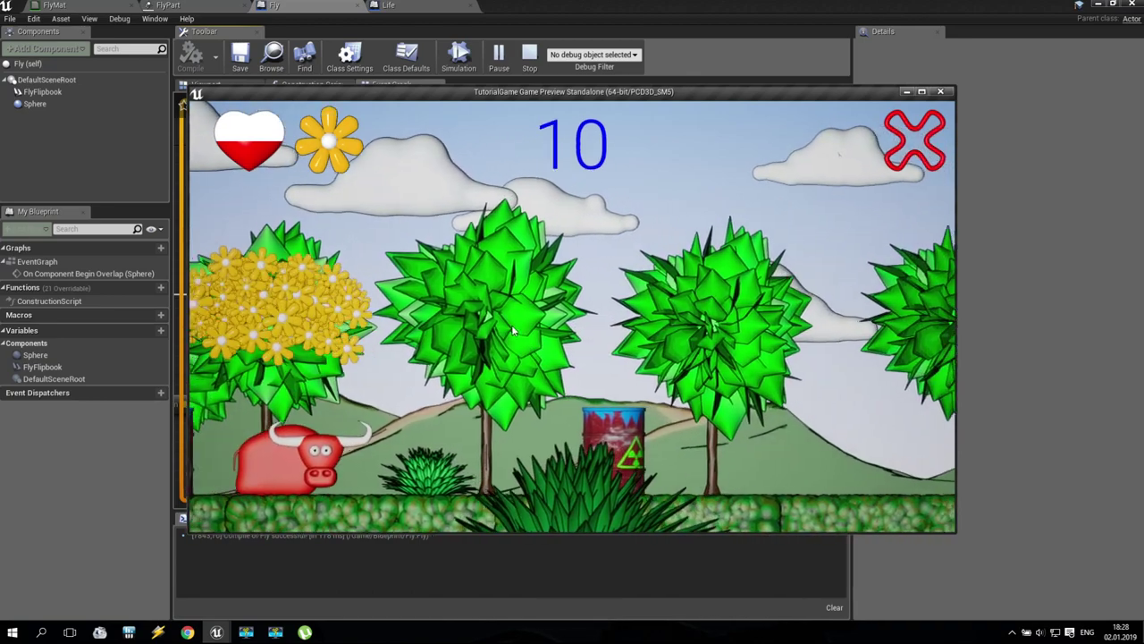
key(space)
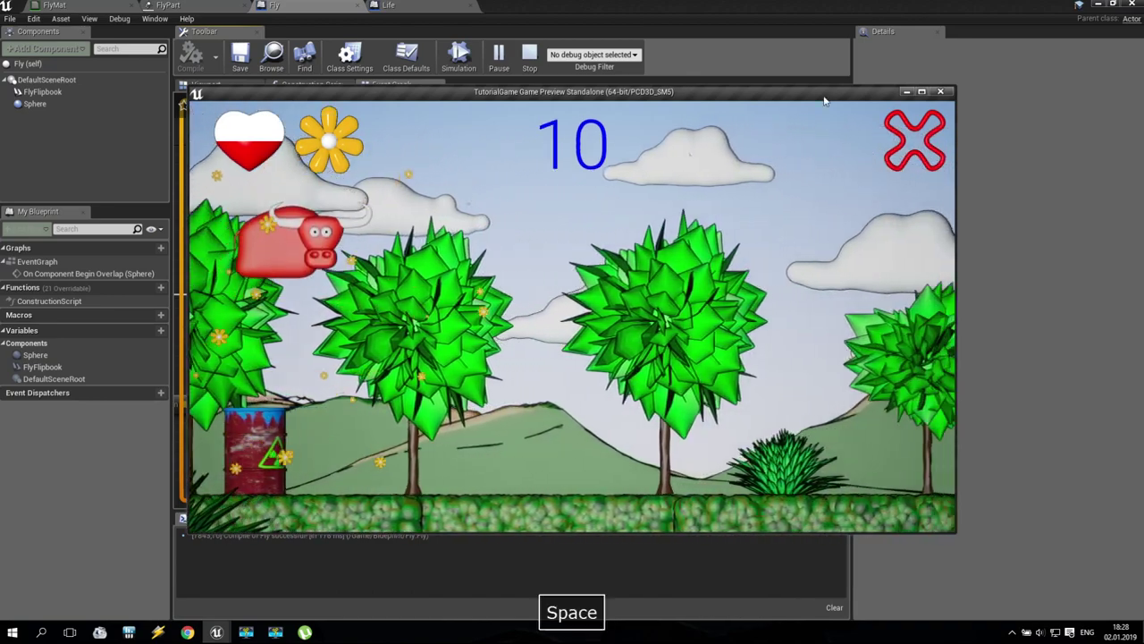
key(Escape)
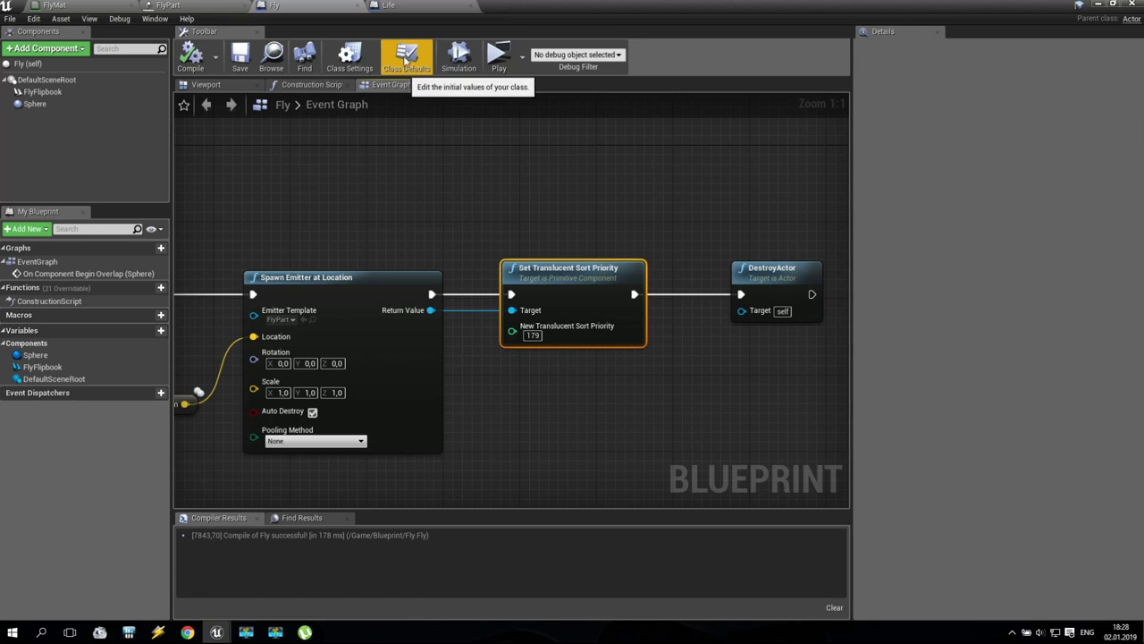
Launch Adobe Photoshop and switch to it.
click(11, 632)
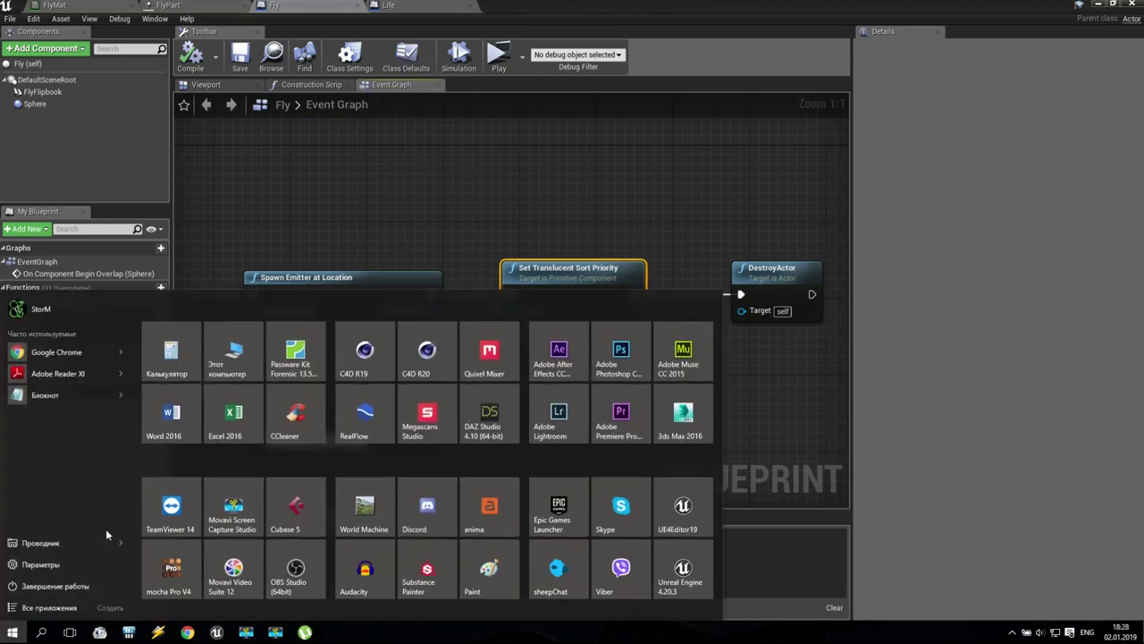
click(641, 356)
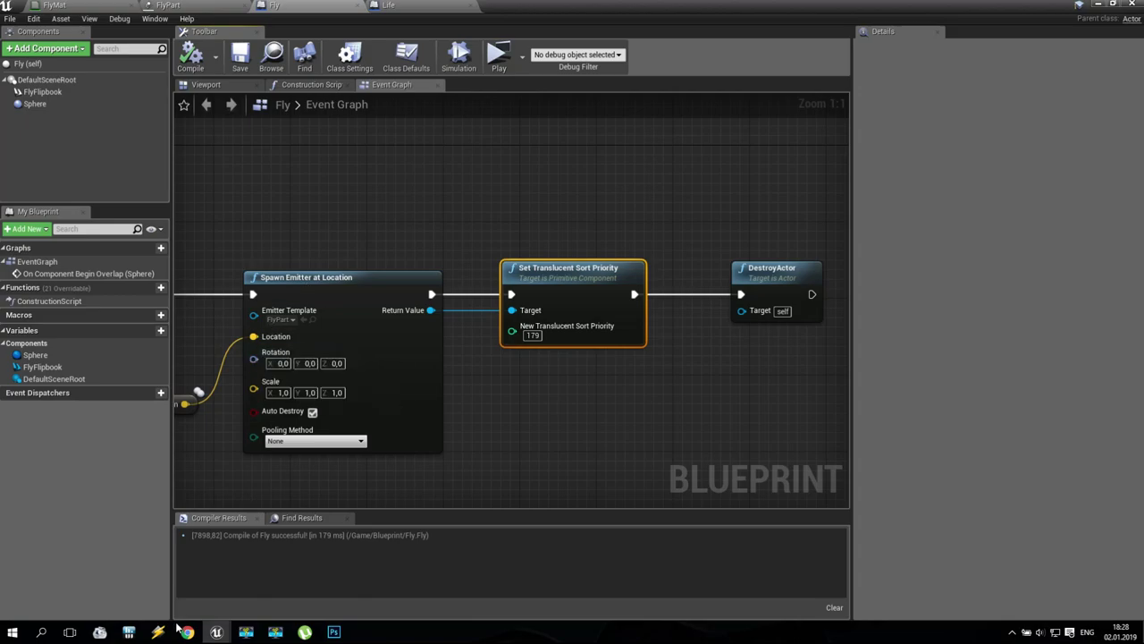
key(space)
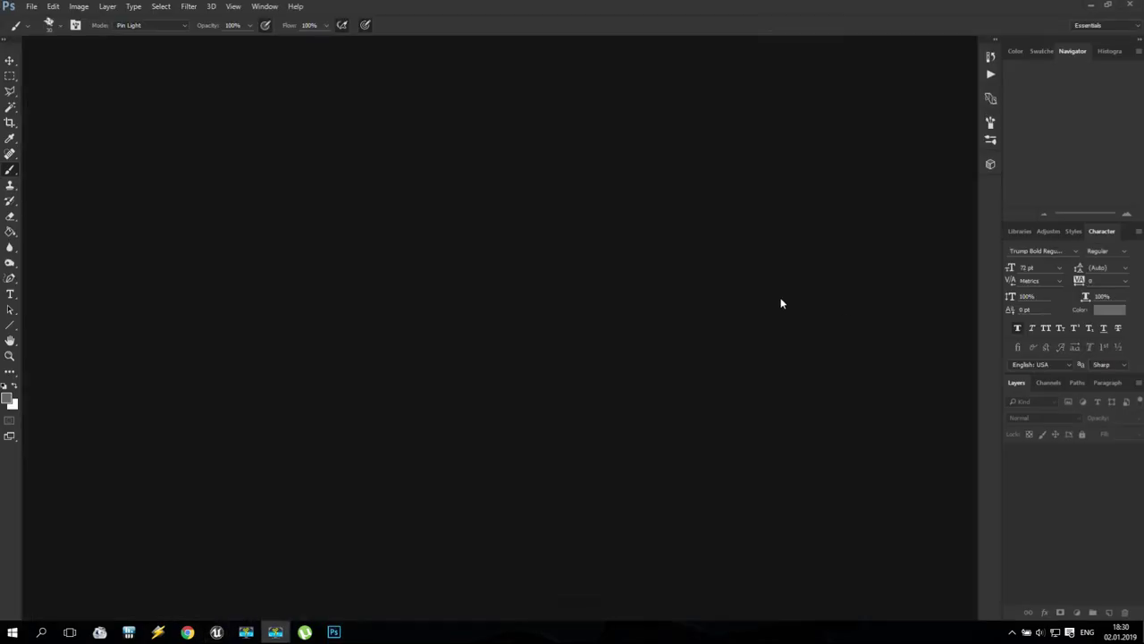
Create a new 128 × 128 pixel document at 100 pixels/inch in 16-bit RGB with a white background.
click(32, 7)
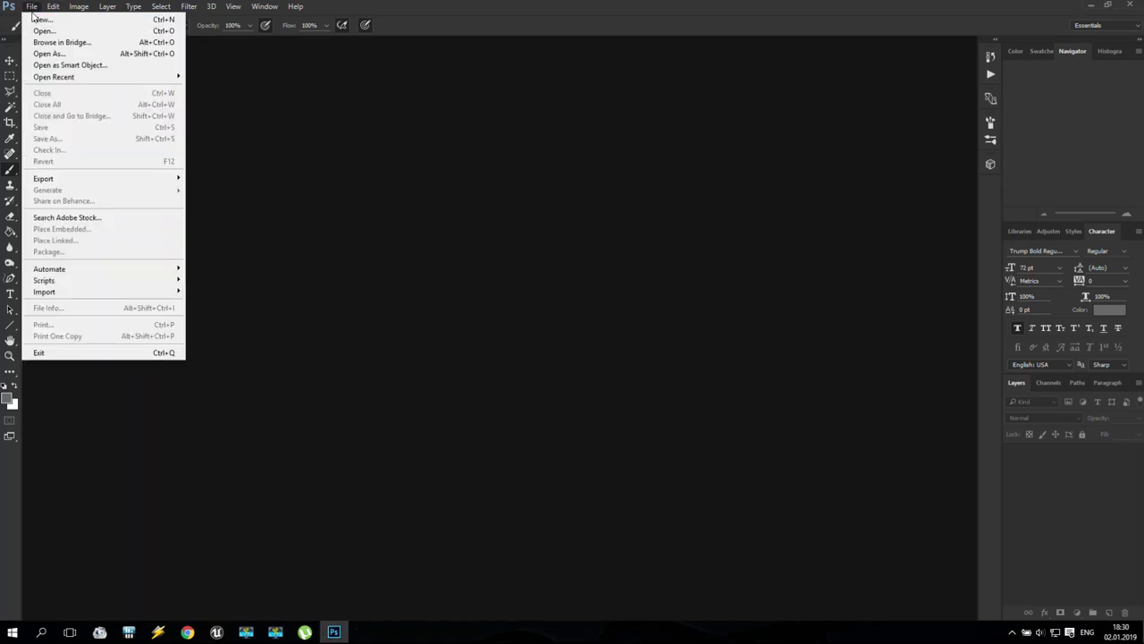
click(34, 20)
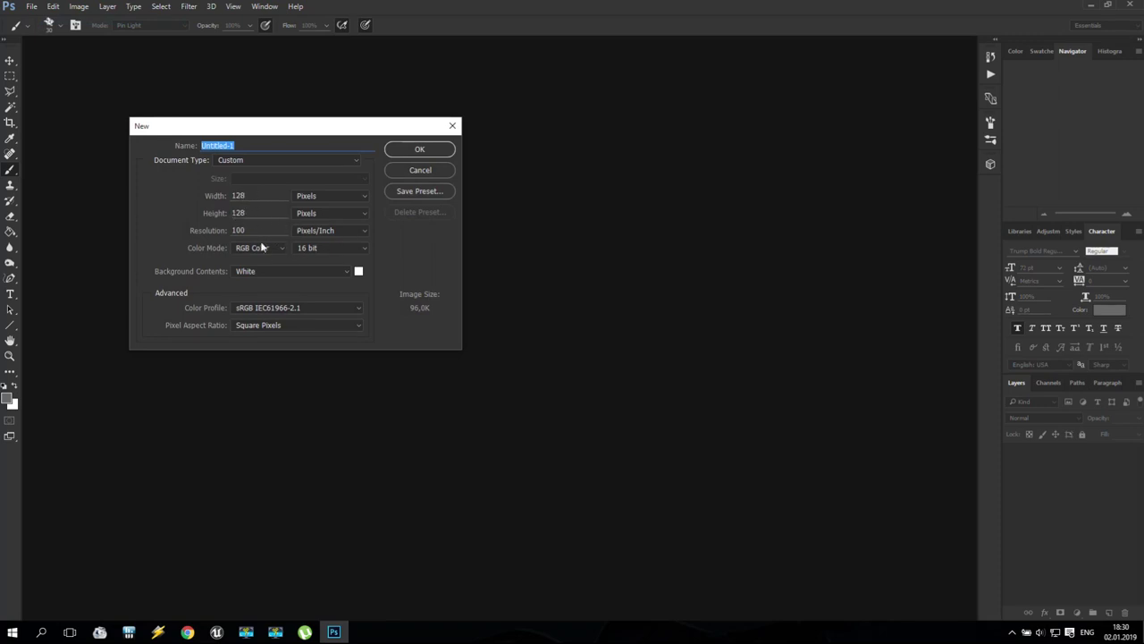
click(421, 150)
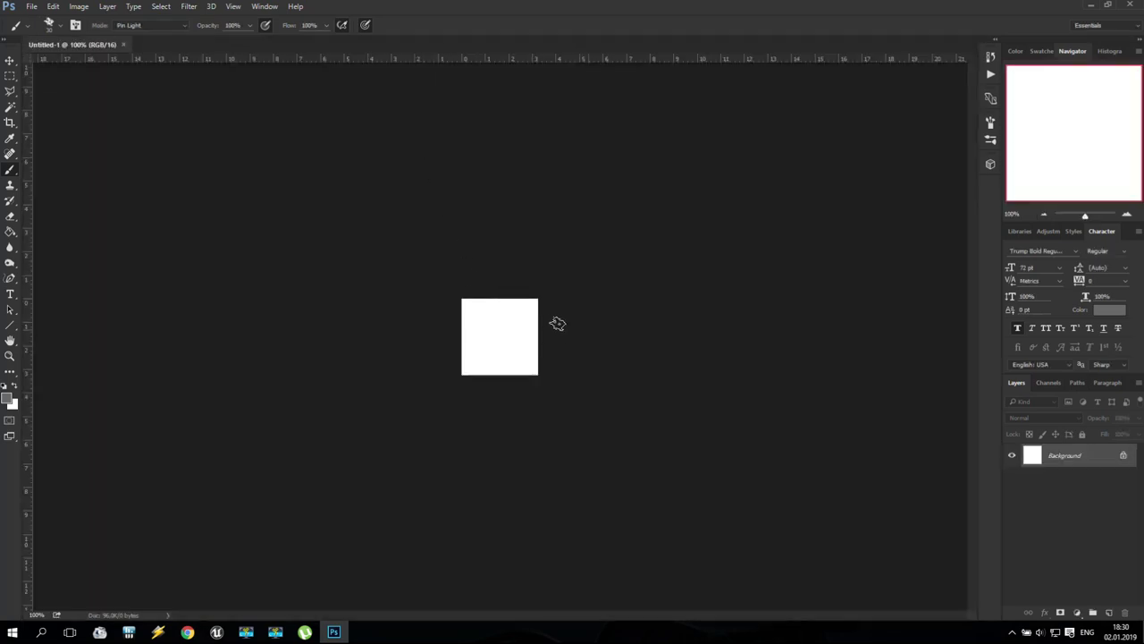
Try painting textured brush strokes in grey #666666 over the white background.
drag(1086, 219, 1101, 220)
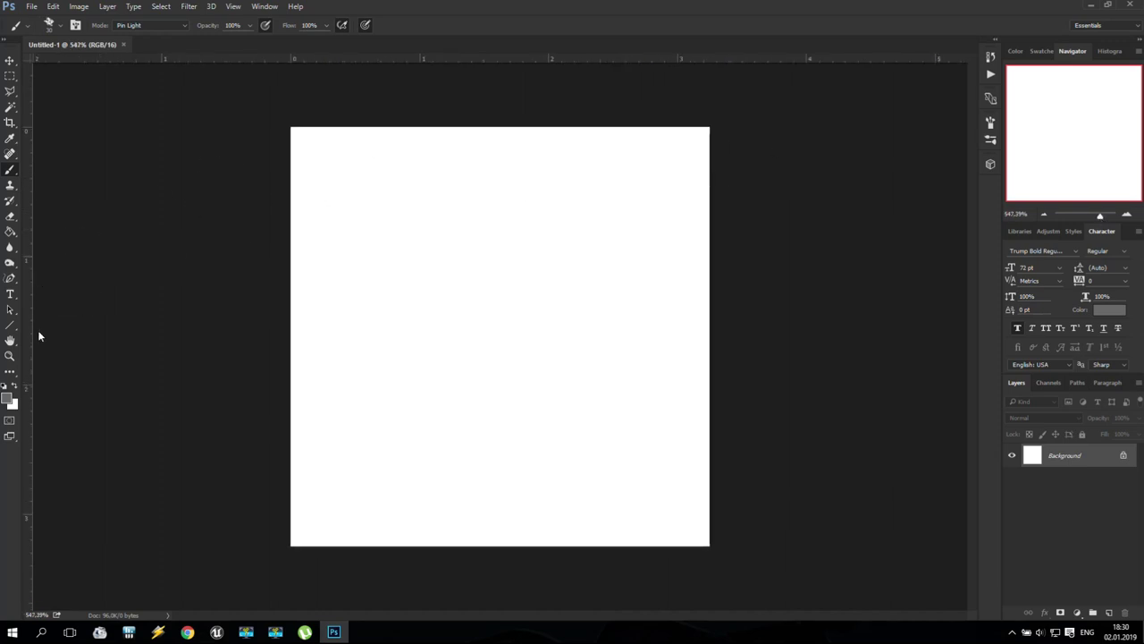
click(7, 399)
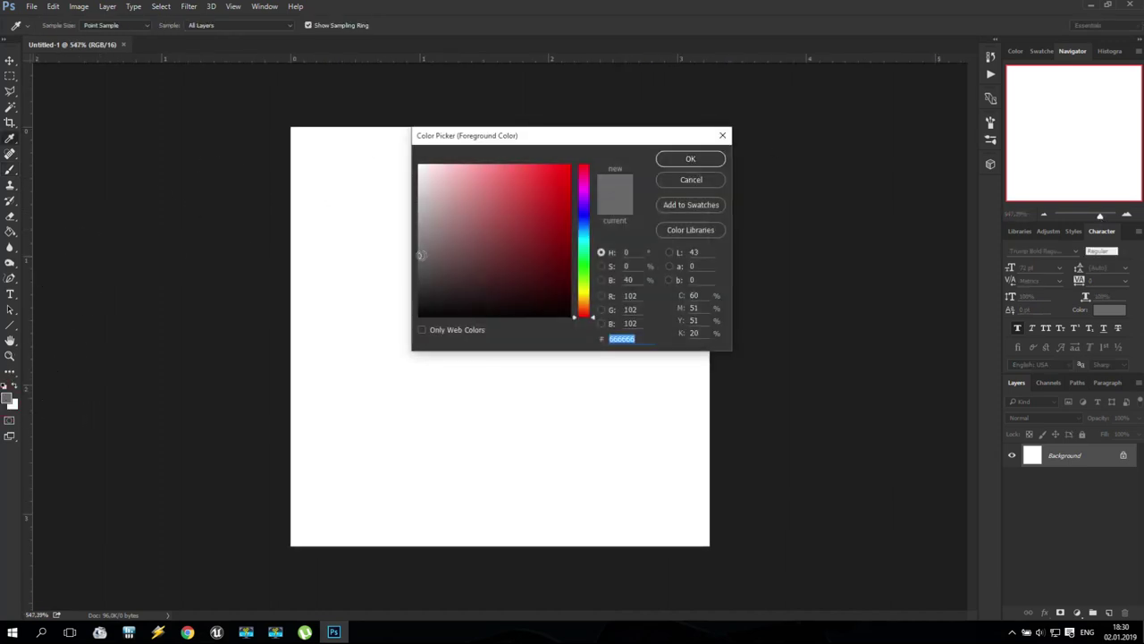
click(690, 158)
mouse_move(490, 215)
mouse_down()
mouse_move(498, 184)
mouse_move(419, 193)
mouse_move(375, 222)
mouse_move(324, 325)
mouse_move(346, 377)
mouse_move(402, 437)
mouse_move(526, 484)
mouse_move(618, 456)
mouse_move(659, 231)
mouse_move(599, 170)
mouse_move(508, 192)
mouse_move(388, 323)
mouse_move(484, 404)
mouse_move(612, 357)
mouse_move(581, 249)
mouse_up()
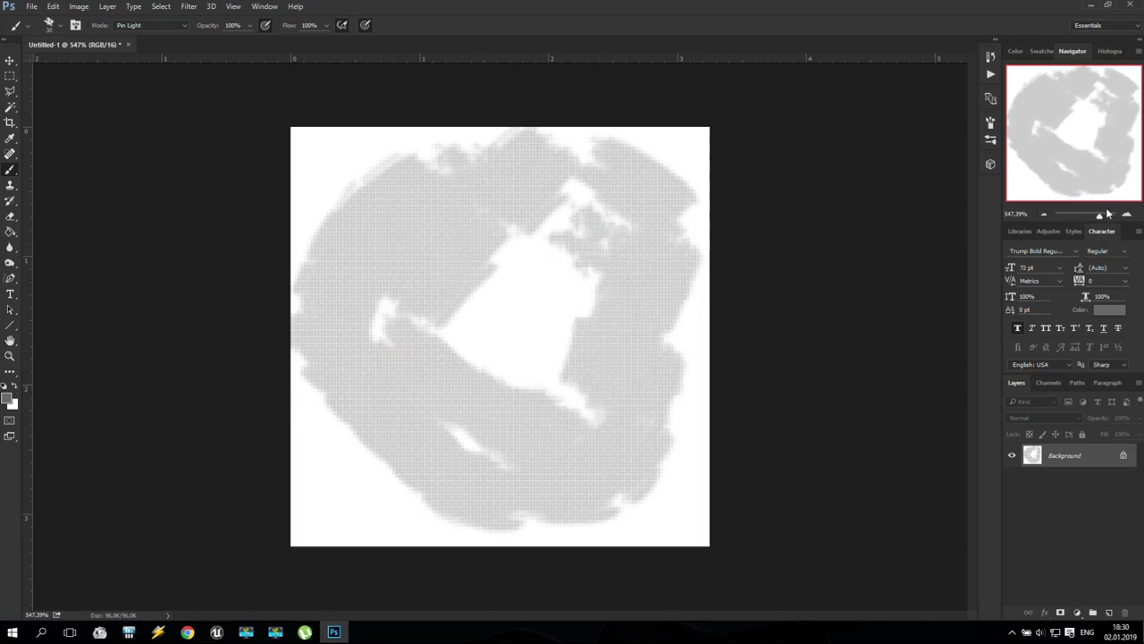
mouse_move(1101, 218)
mouse_down()
mouse_move(1089, 218)
mouse_move(1102, 218)
mouse_up()
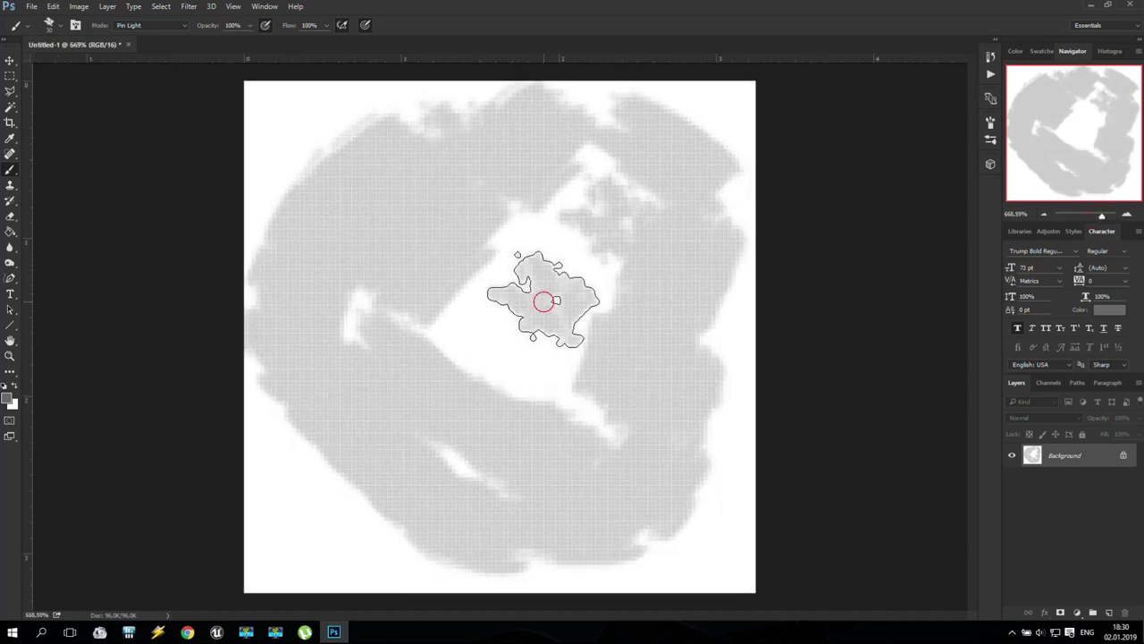
mouse_move(328, 436)
mouse_down()
mouse_move(387, 533)
mouse_move(680, 522)
mouse_move(715, 333)
mouse_move(694, 274)
mouse_move(591, 135)
mouse_move(325, 129)
mouse_move(362, 230)
mouse_move(458, 324)
mouse_move(495, 383)
mouse_move(580, 309)
mouse_move(560, 236)
mouse_move(410, 385)
mouse_move(325, 432)
mouse_move(316, 421)
mouse_move(473, 484)
mouse_move(518, 549)
mouse_move(533, 522)
mouse_move(528, 356)
mouse_up()
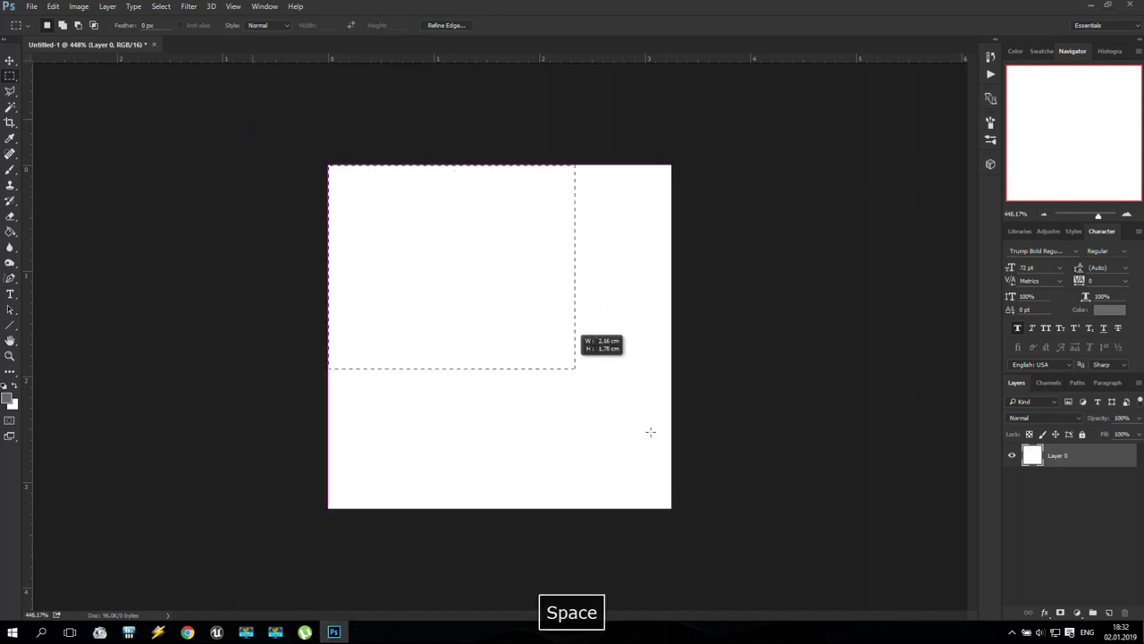
Select the whole canvas, delete the white fill from Layer 0 and clear the selection.
drag(650, 432, 674, 512)
key(Delete)
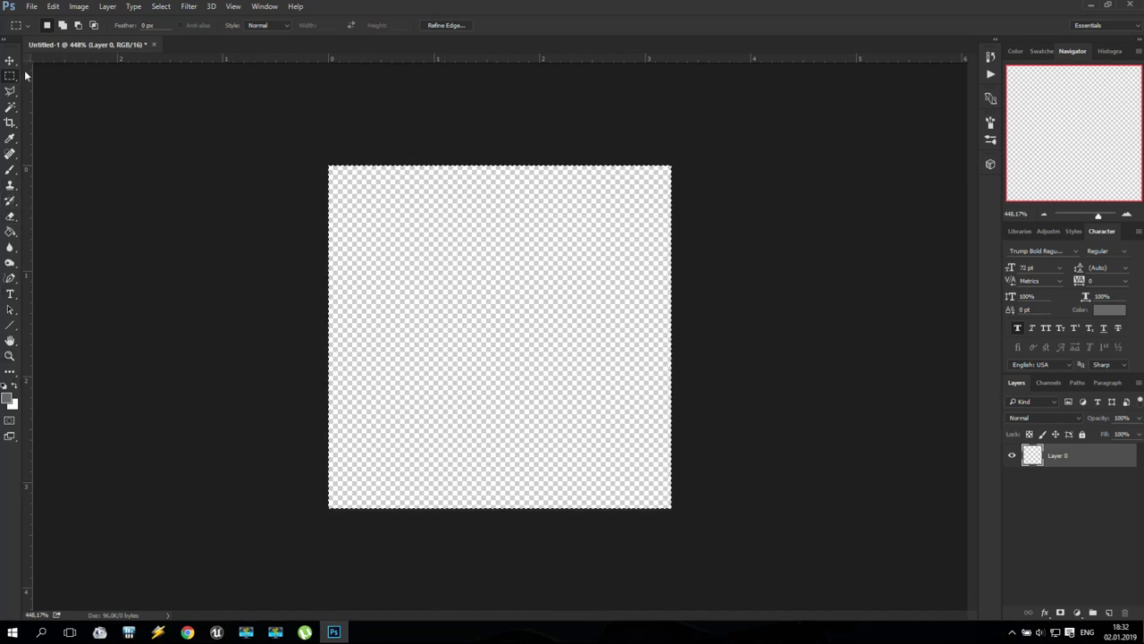
key(v)
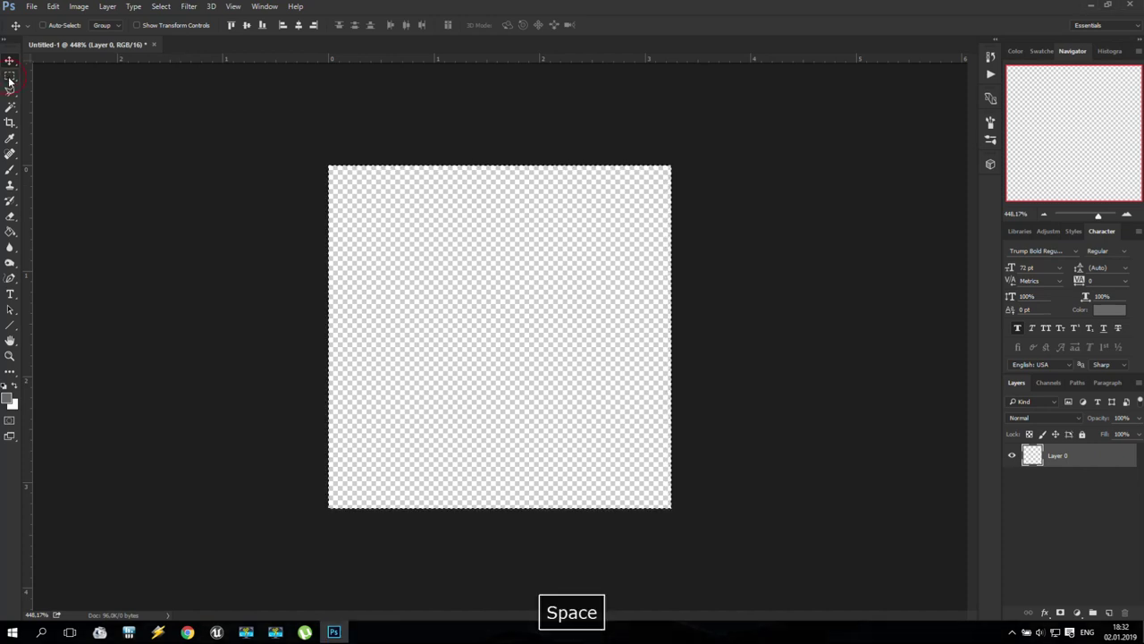
drag(356, 241, 286, 226)
click(572, 239)
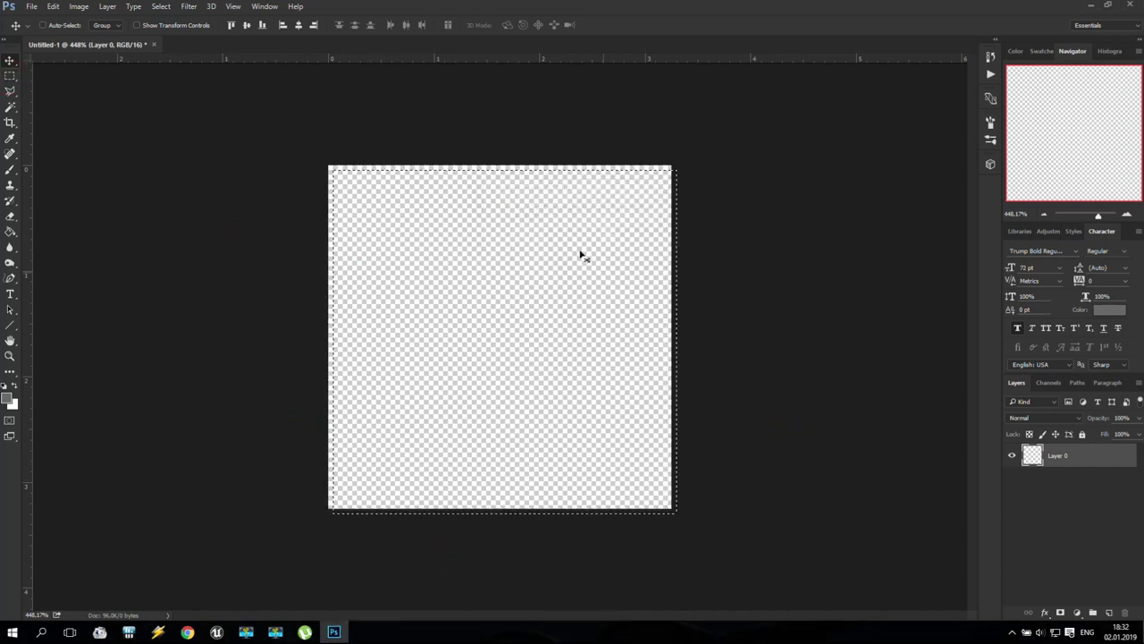
click(9, 77)
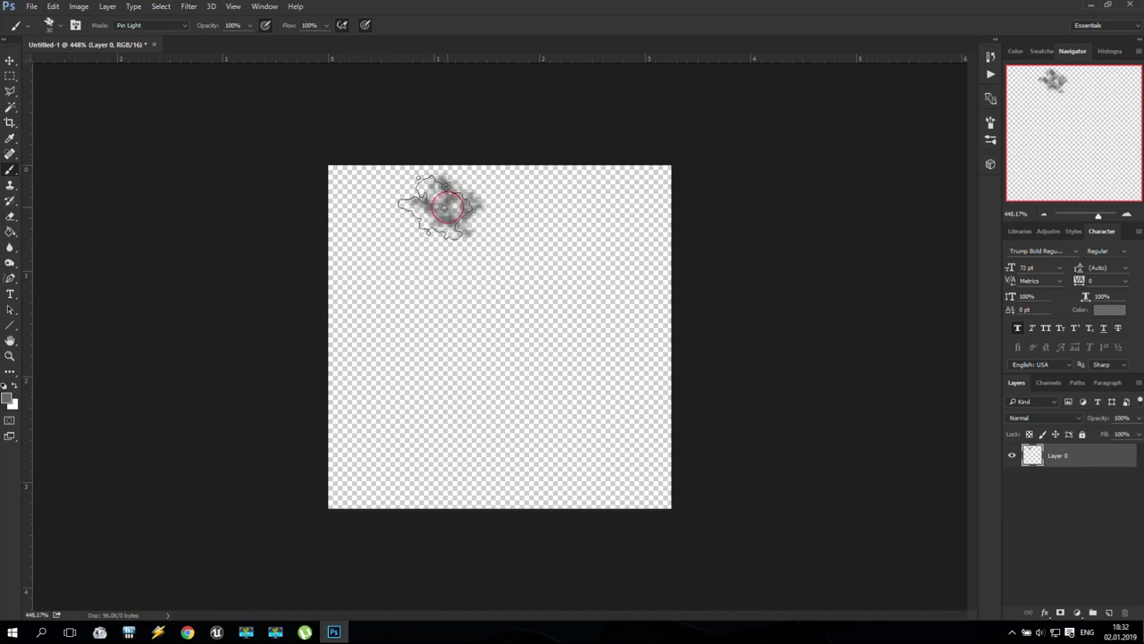
Paint a roughly circular grey dust cloud with the textured brush across the transparent canvas, leaving the corners and scattered gaps empty.
drag(362, 237, 338, 301)
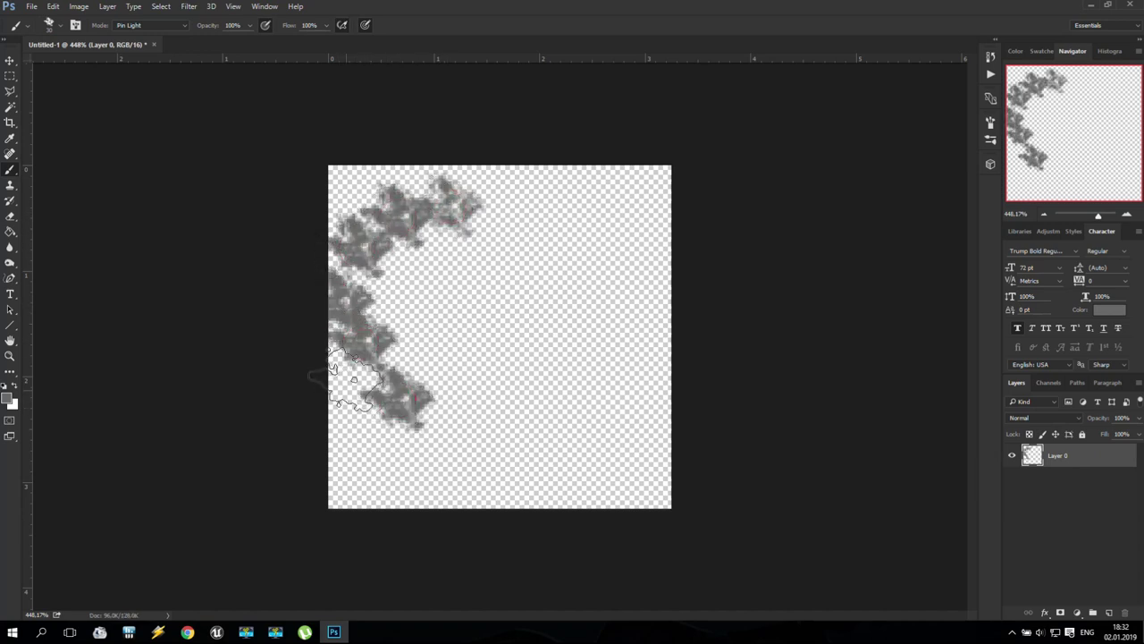
mouse_move(370, 434)
mouse_down()
mouse_move(390, 468)
mouse_move(432, 486)
mouse_up()
mouse_move(513, 489)
mouse_down()
mouse_move(615, 451)
mouse_move(638, 308)
mouse_move(630, 241)
mouse_move(529, 200)
mouse_move(421, 185)
mouse_move(348, 295)
mouse_move(435, 419)
mouse_up()
mouse_move(530, 439)
mouse_down()
mouse_move(603, 387)
mouse_move(605, 309)
mouse_move(592, 279)
mouse_move(533, 237)
mouse_move(420, 258)
mouse_move(413, 291)
mouse_move(434, 373)
mouse_move(469, 398)
mouse_move(556, 374)
mouse_move(562, 322)
mouse_move(533, 271)
mouse_move(495, 275)
mouse_move(494, 332)
mouse_move(457, 334)
mouse_move(459, 304)
mouse_move(565, 221)
mouse_move(577, 197)
mouse_move(571, 219)
mouse_move(548, 177)
mouse_move(551, 340)
mouse_move(450, 437)
mouse_move(354, 418)
mouse_up()
mouse_move(599, 484)
mouse_down()
mouse_move(613, 434)
mouse_move(617, 193)
mouse_move(442, 179)
mouse_up()
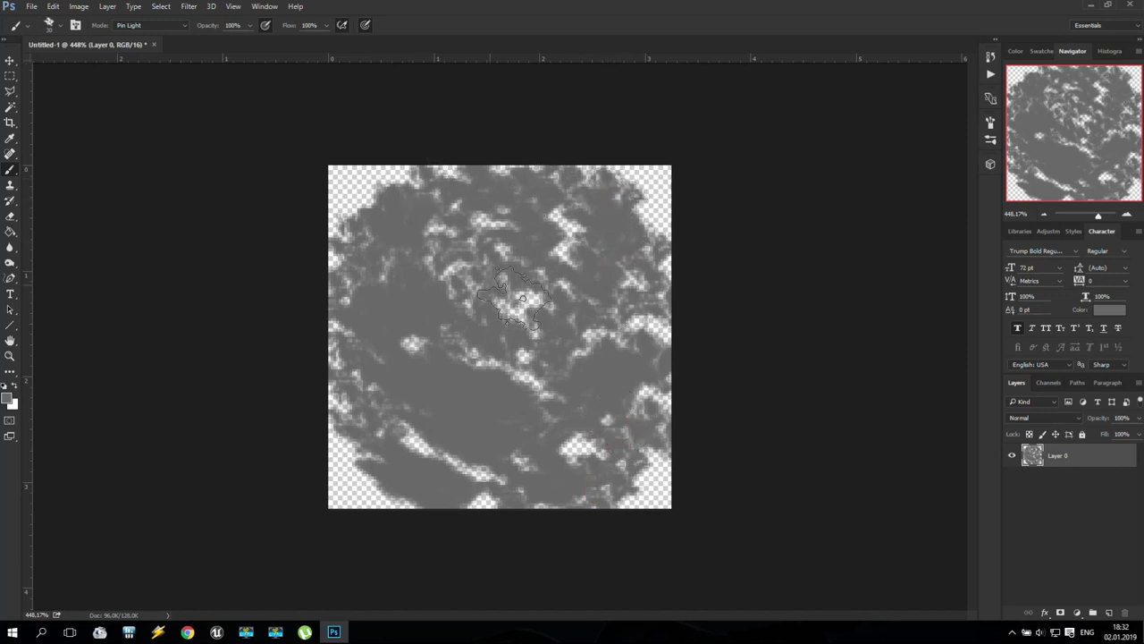
Save the image as a PNG named Dust.png with smallest/slow compression and no interlacing.
click(31, 8)
click(79, 138)
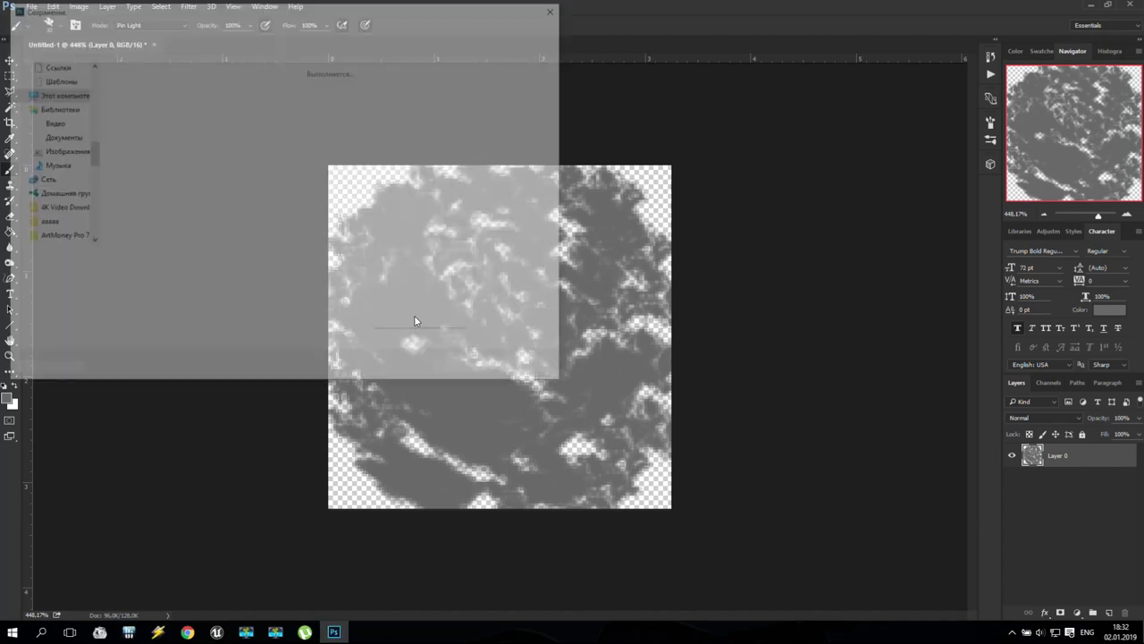
click(220, 275)
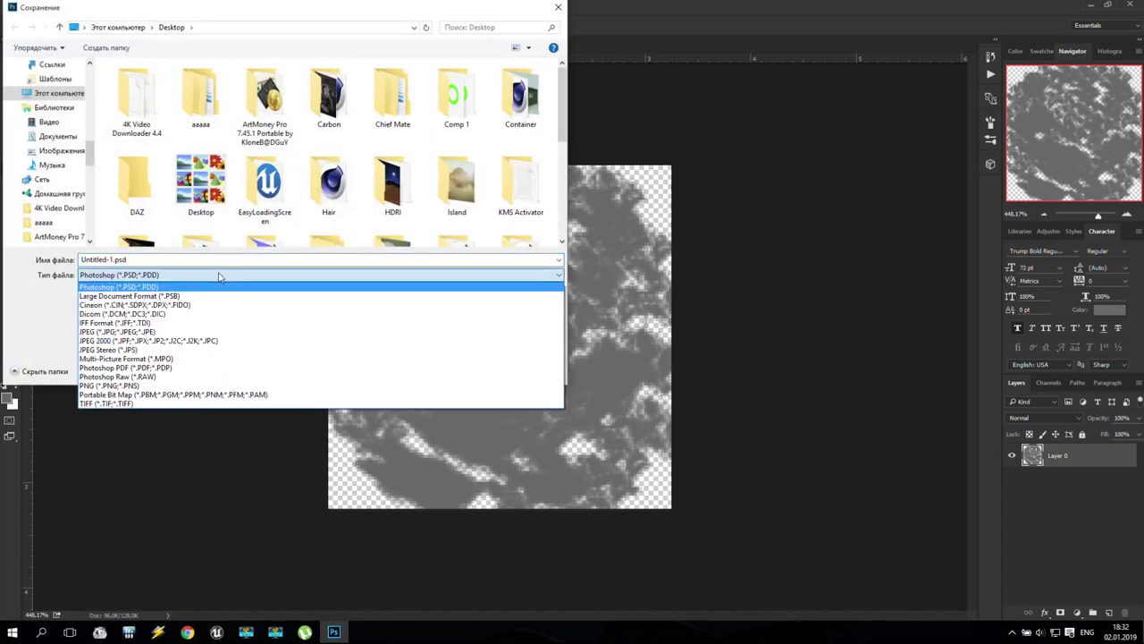
click(120, 385)
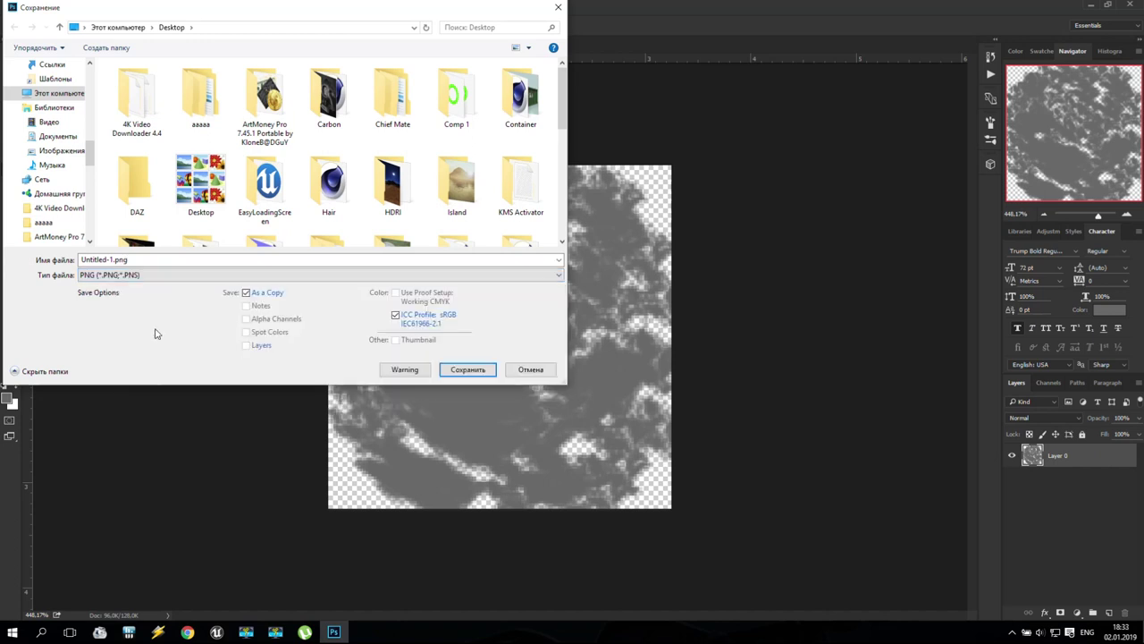
double_click(111, 260)
text(U)
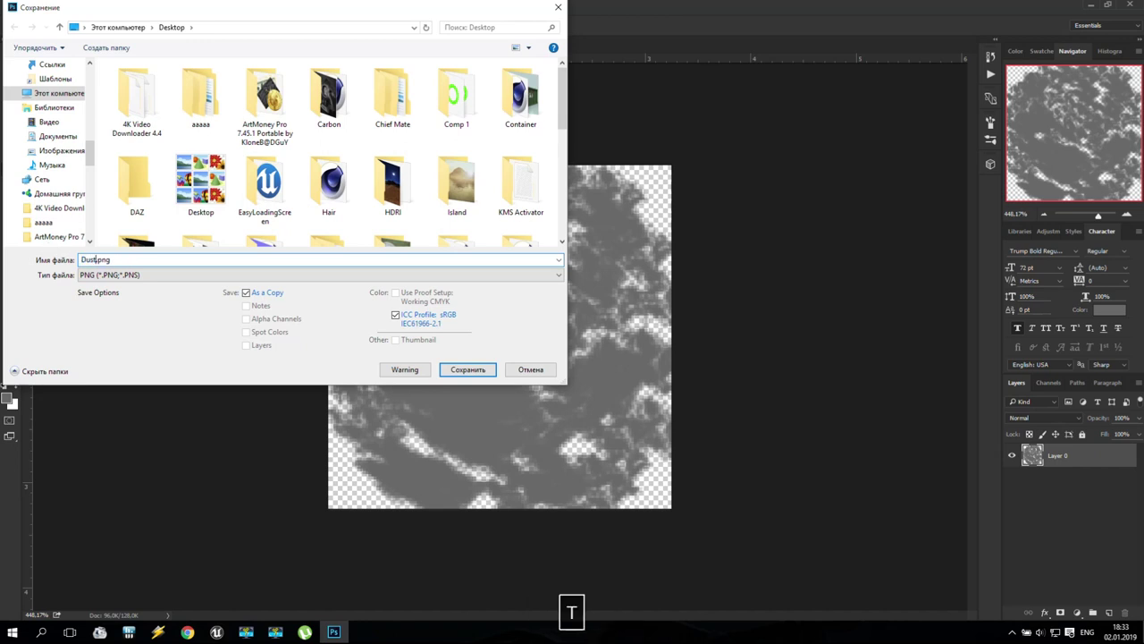
click(474, 373)
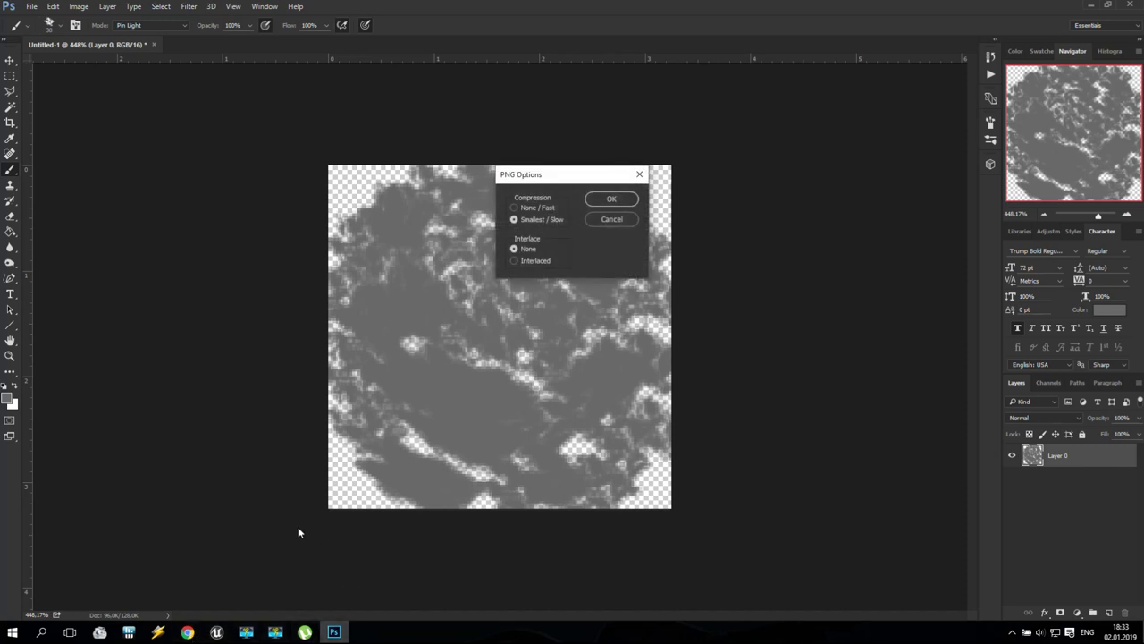
click(611, 199)
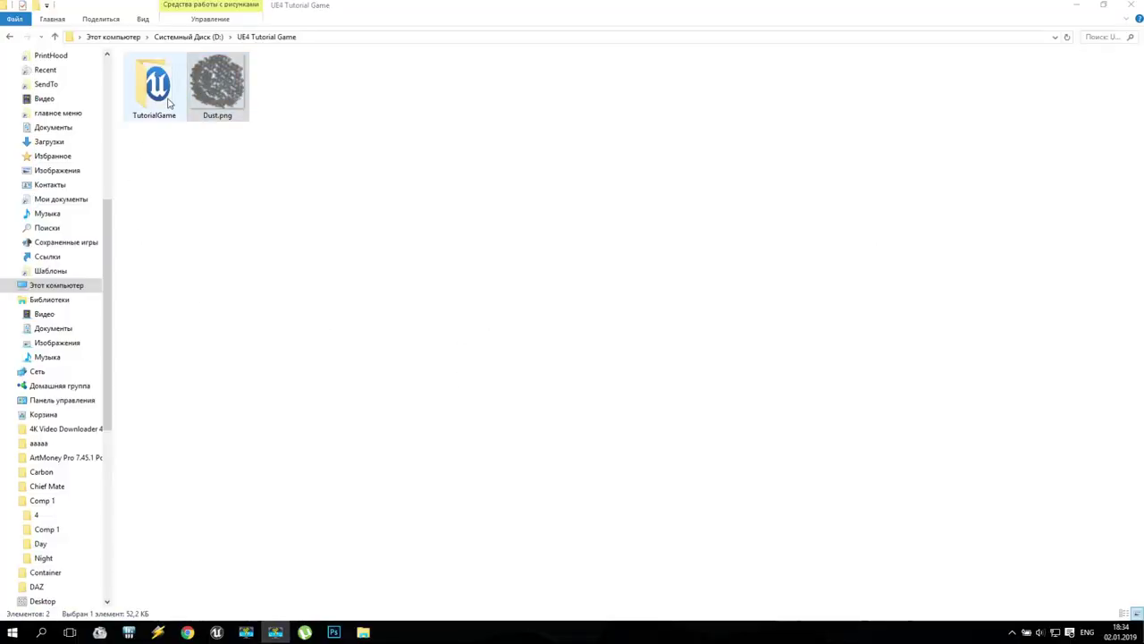
Copy Dust.png from the UE4 Tutorial Game folder and paste it into TutorialGame > Content > Texture.
right_click(220, 86)
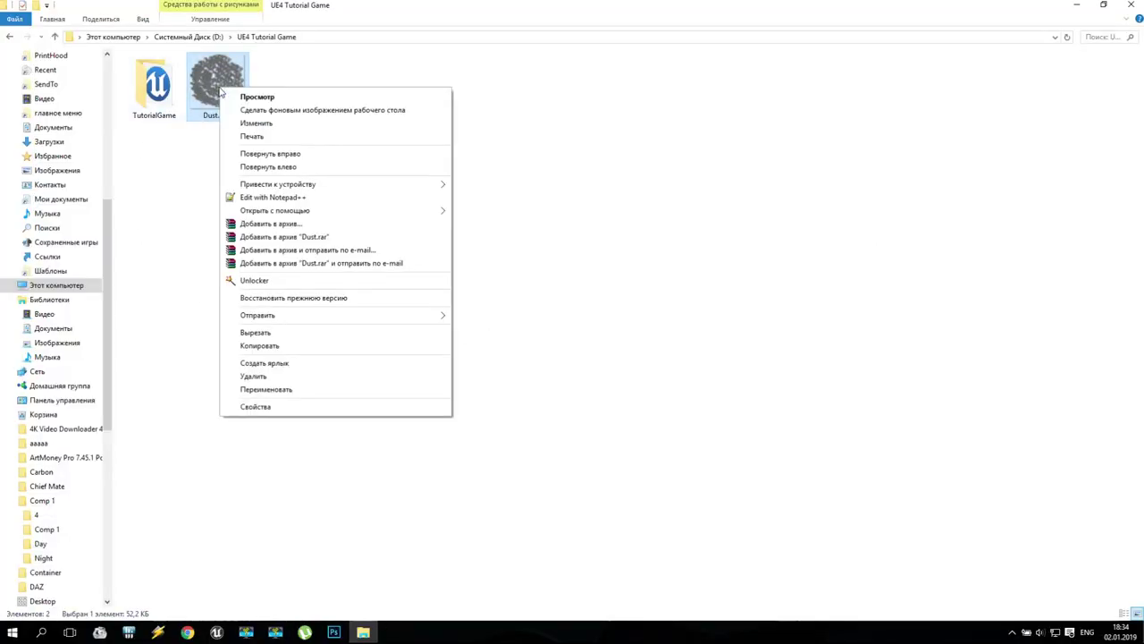
click(259, 345)
click(160, 87)
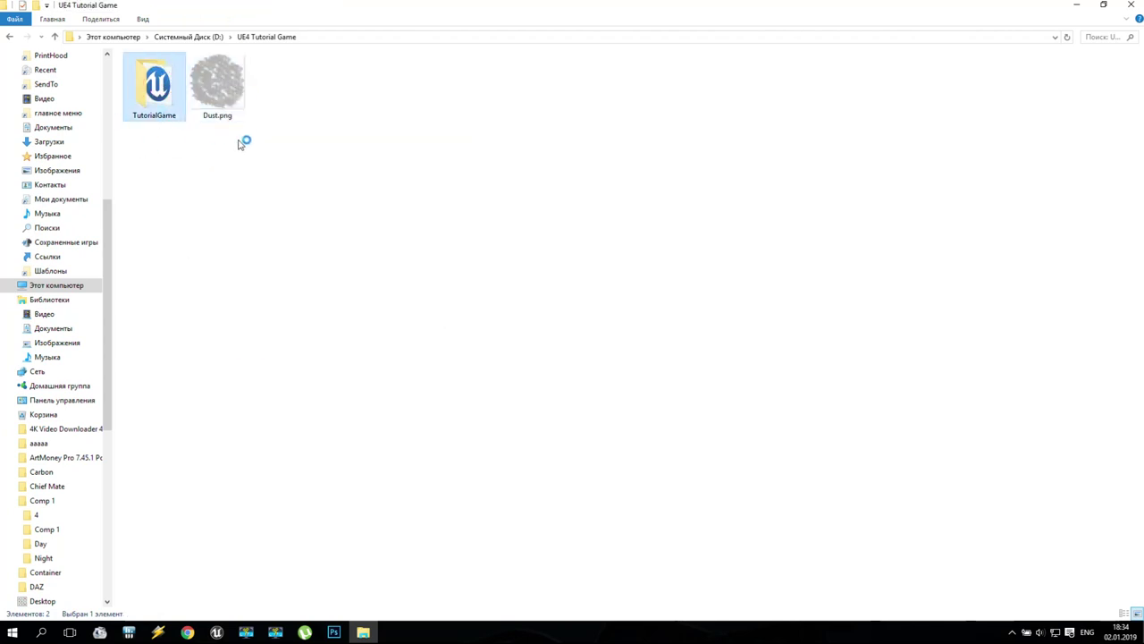
click(143, 87)
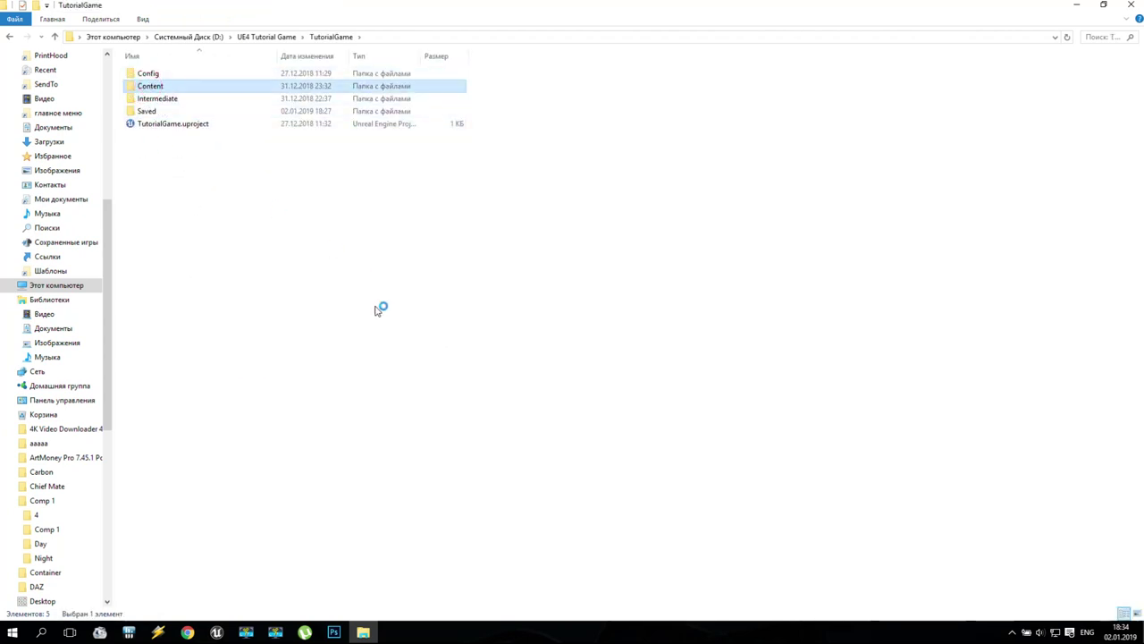
click(152, 163)
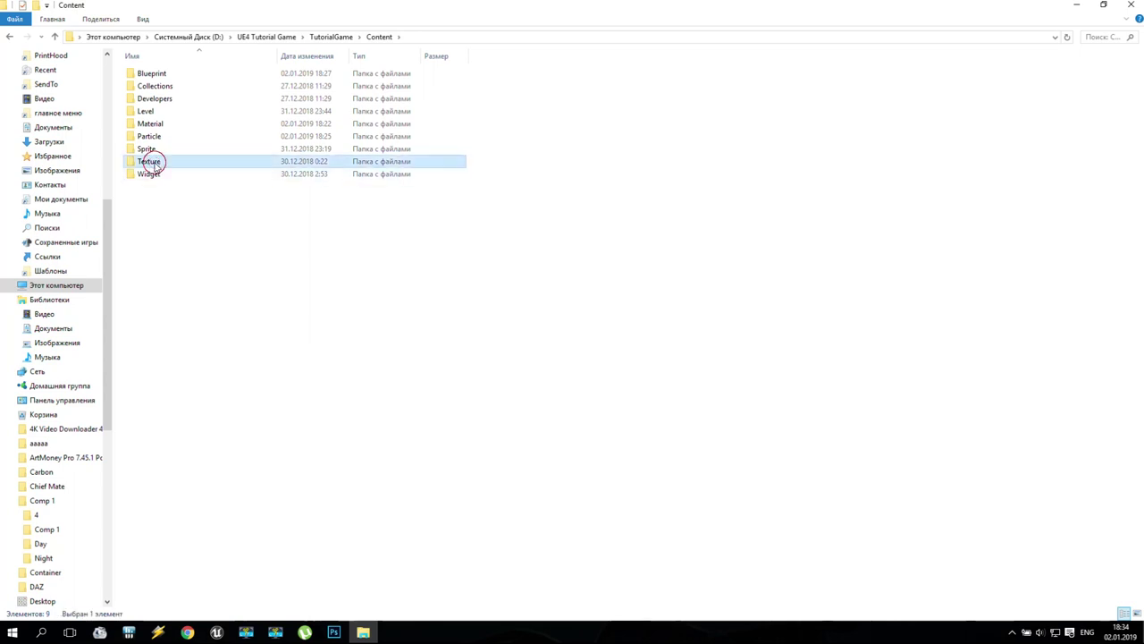
right_click(645, 284)
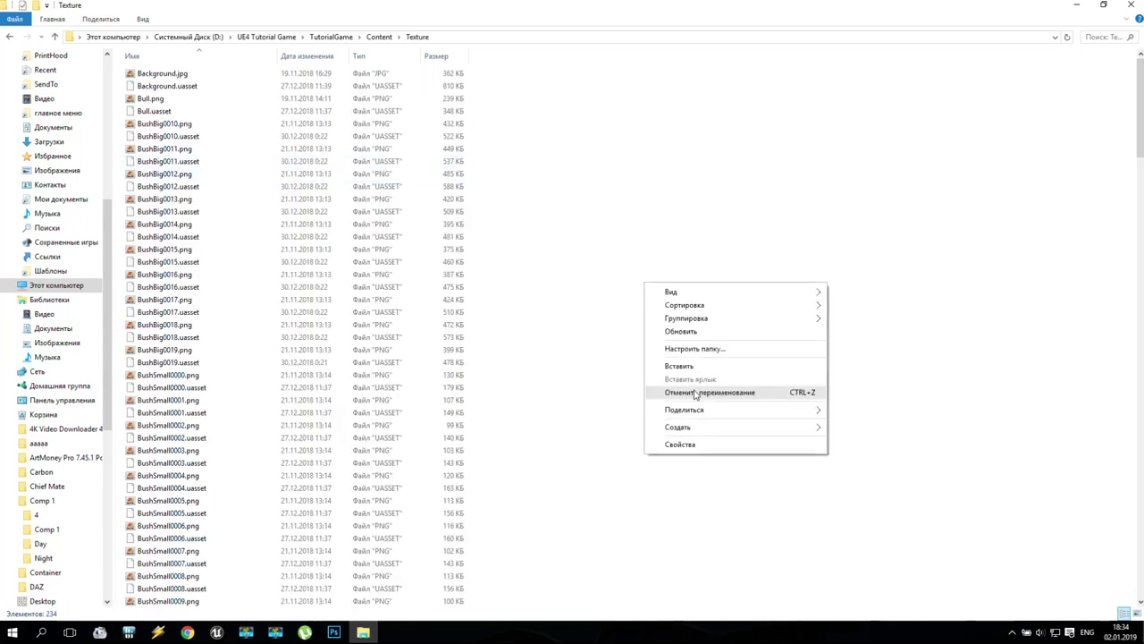
click(679, 366)
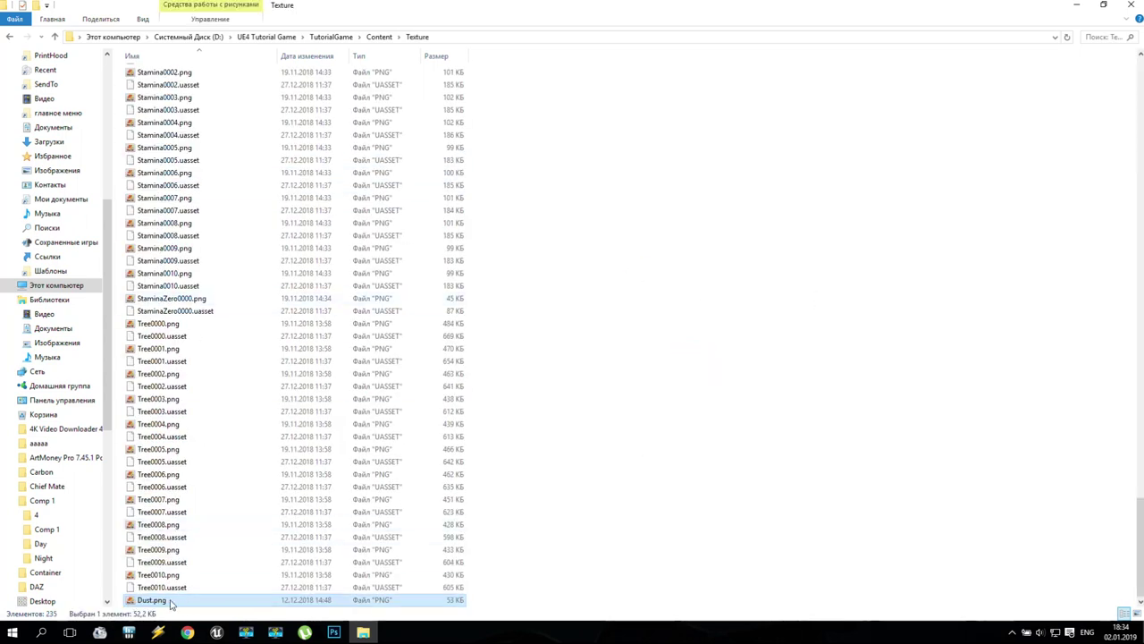
Switch to the Unreal Editor, import the detected source file change and locate the Dust texture in the Texture folder.
mouse_move(216, 632)
click(225, 567)
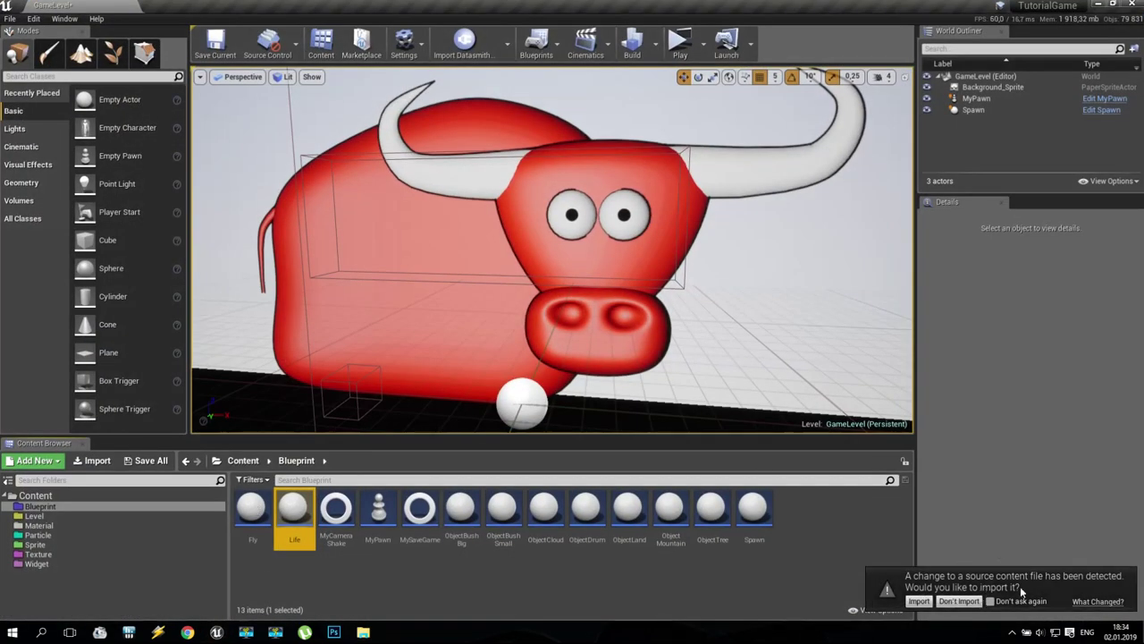
click(919, 600)
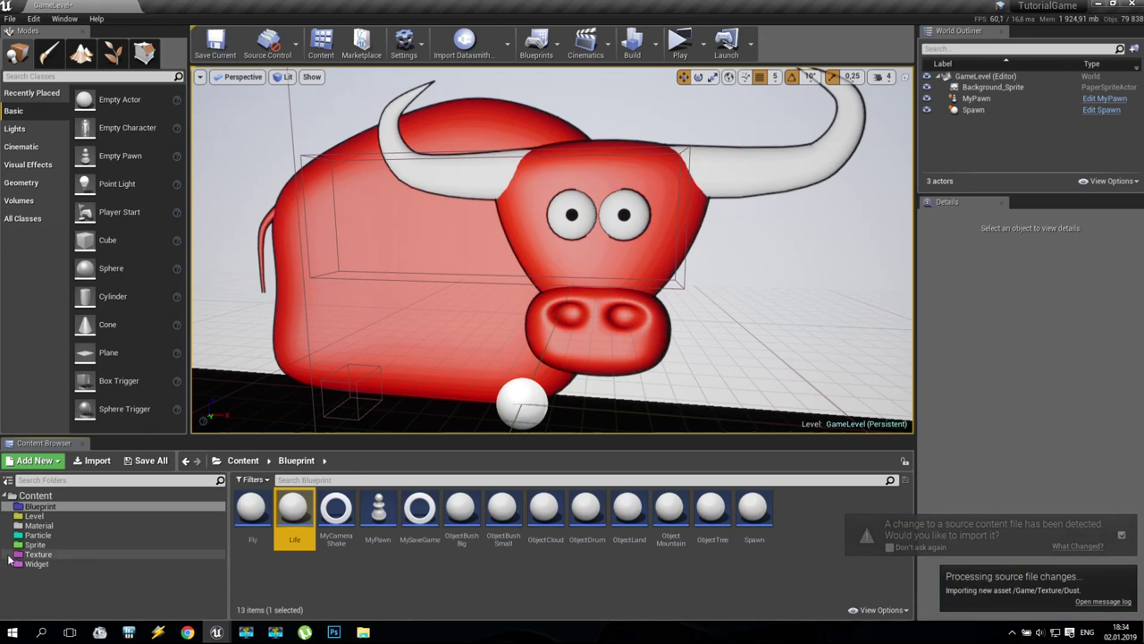
click(38, 555)
scroll(523, 554, down, 5)
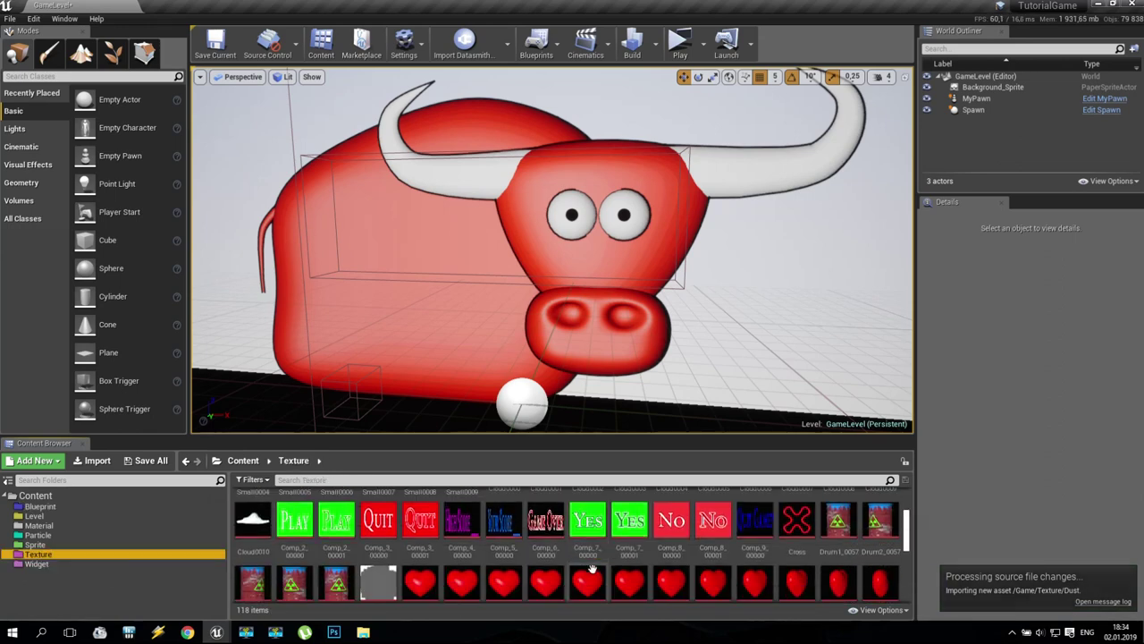
mouse_move(379, 549)
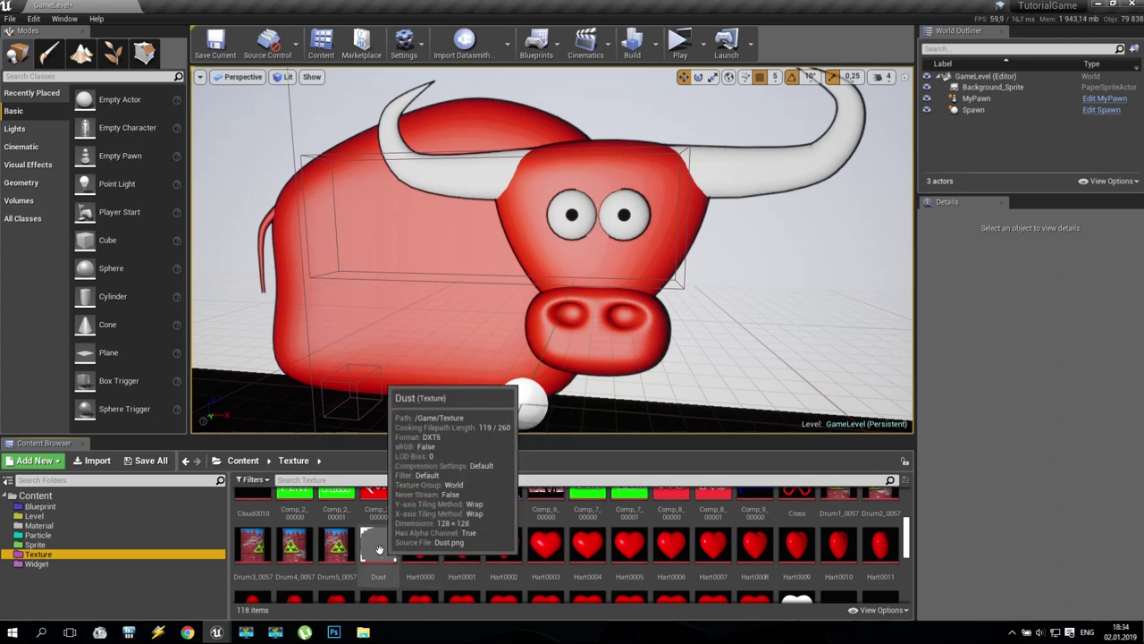
Create a new material named DustMat in the Material folder.
click(41, 526)
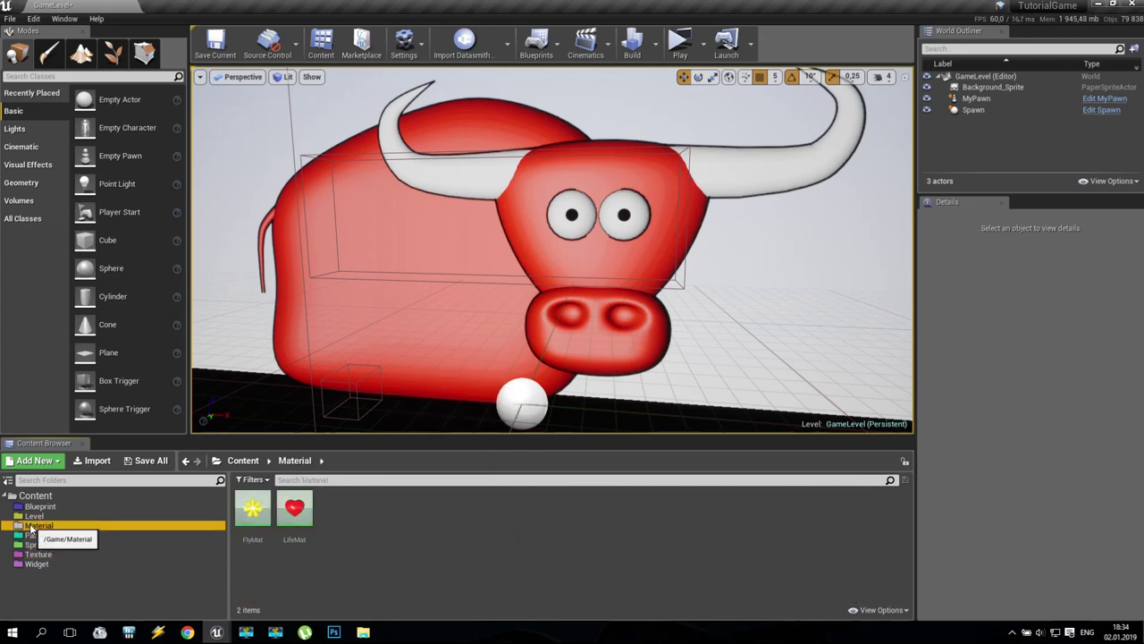
right_click(373, 529)
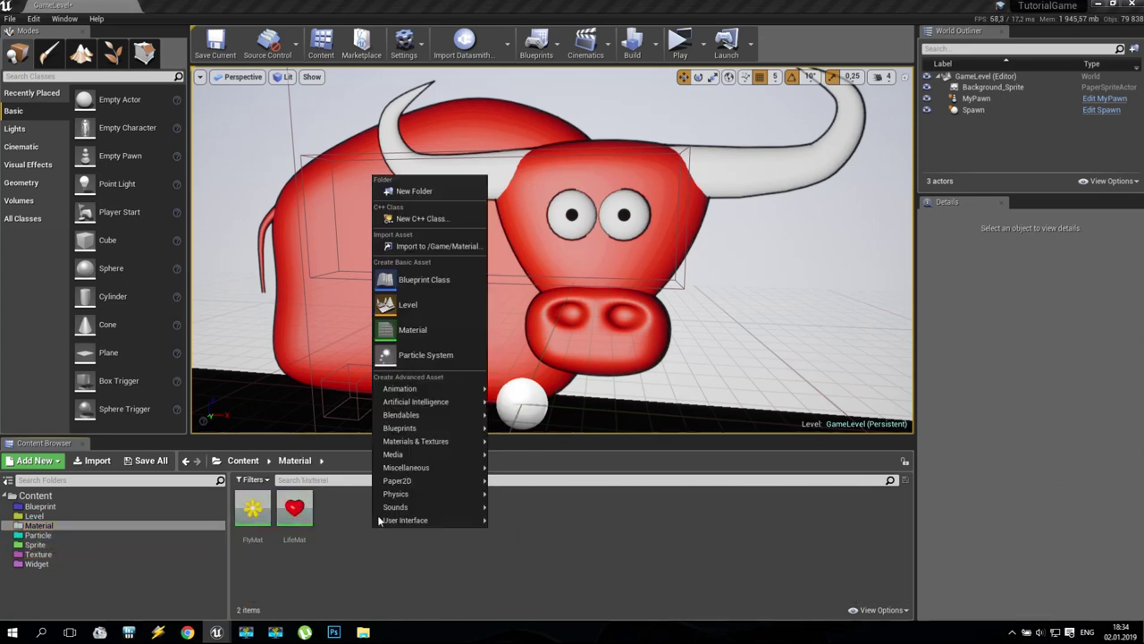
click(423, 335)
text(Du)
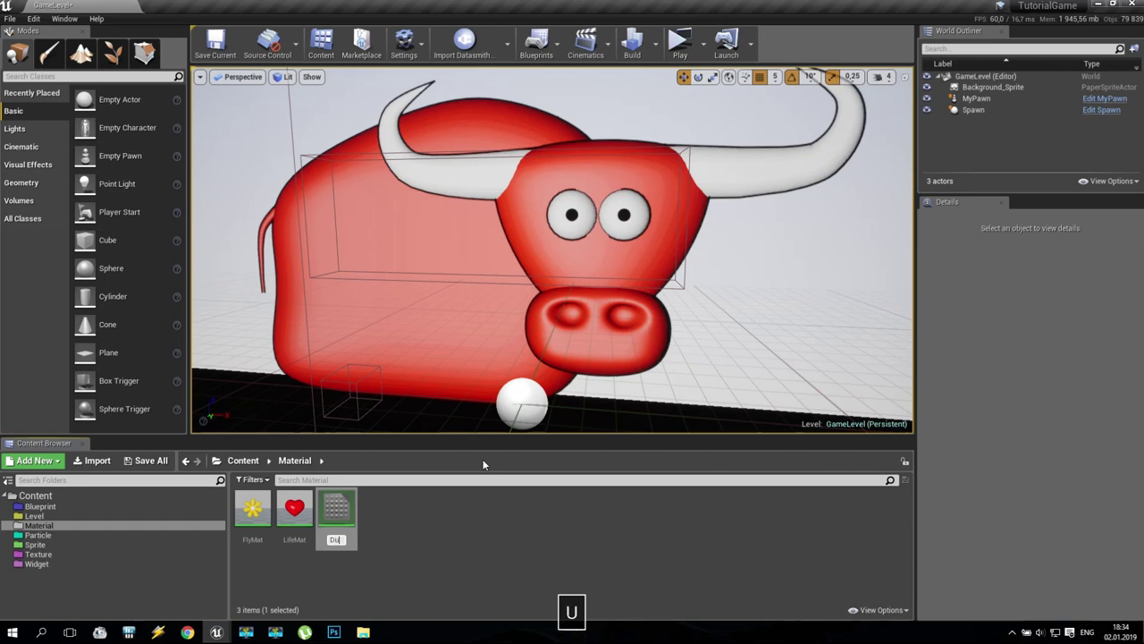
text(stMat)
key(Return)
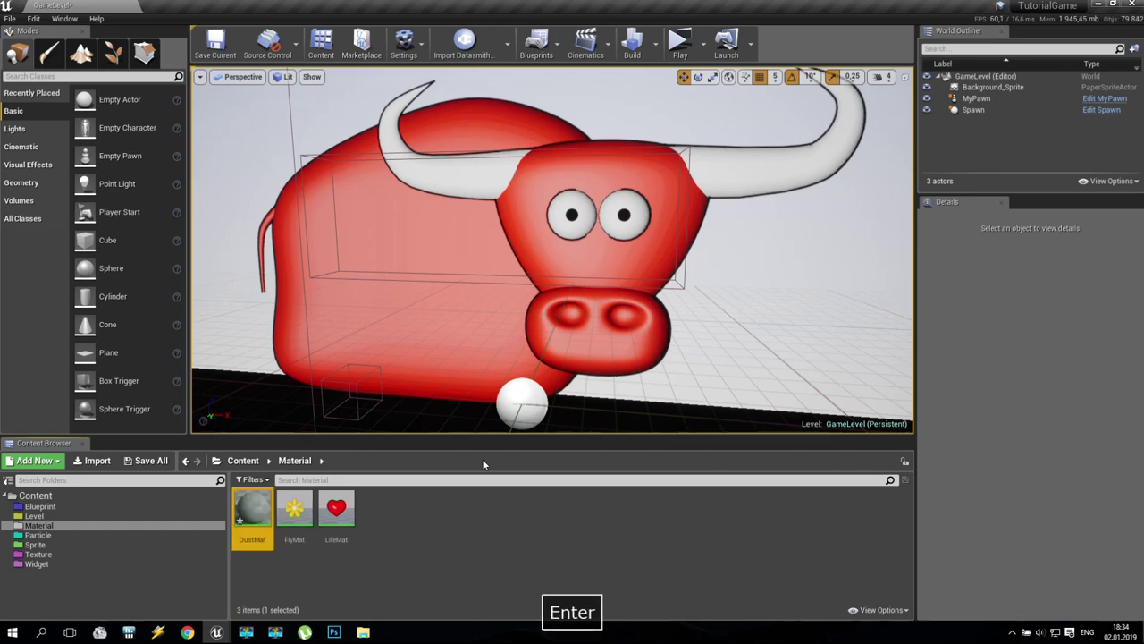
Open the DustMat material and add a TextureSample node to its graph.
click(240, 527)
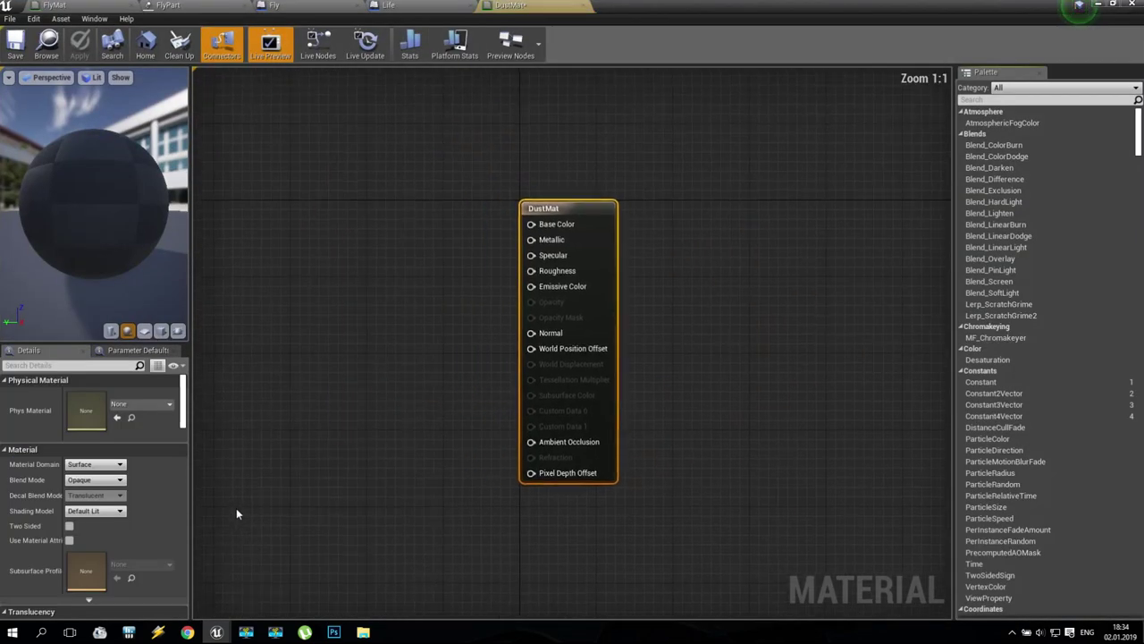
right_click(273, 180)
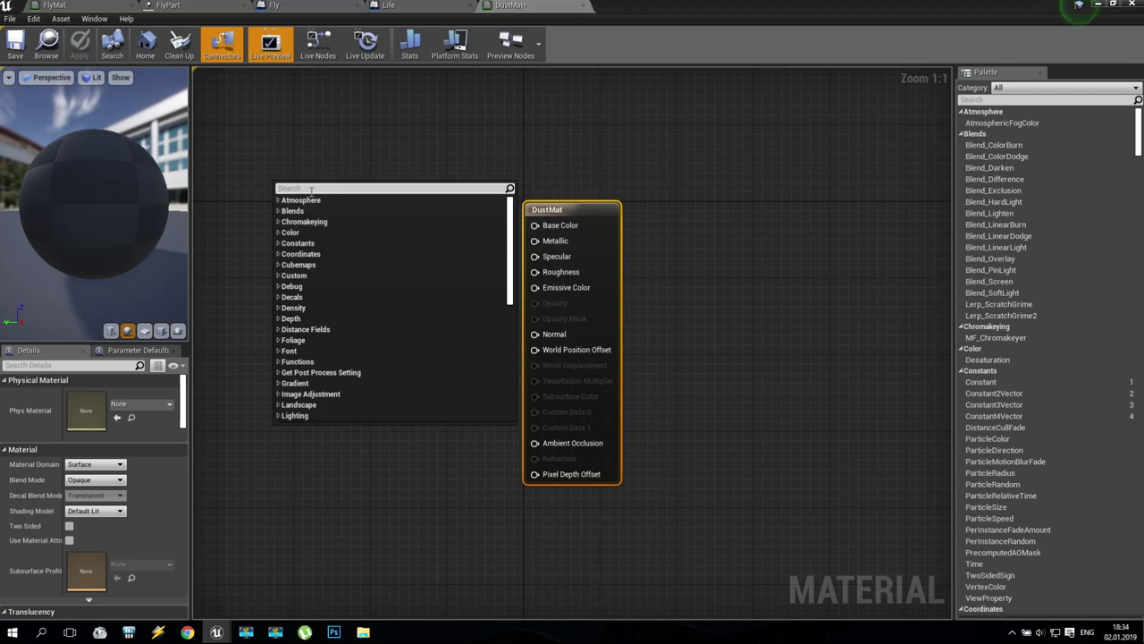
text(text)
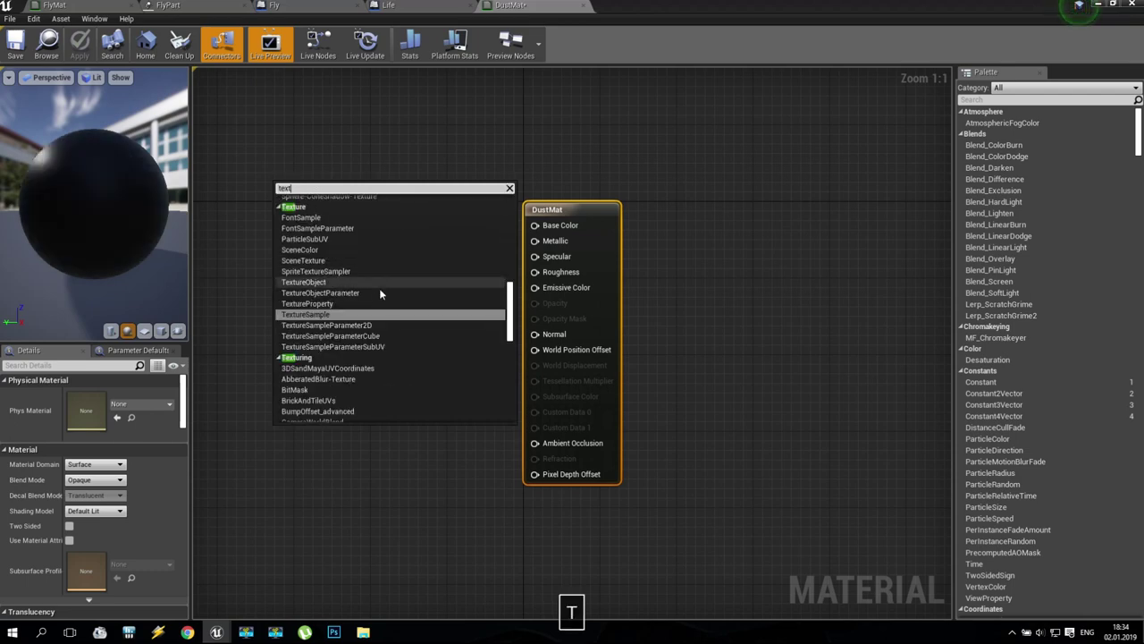
click(351, 317)
Assign the Dust texture to the Texture Sample node and move the node slightly lower beside the DustMat node.
click(166, 501)
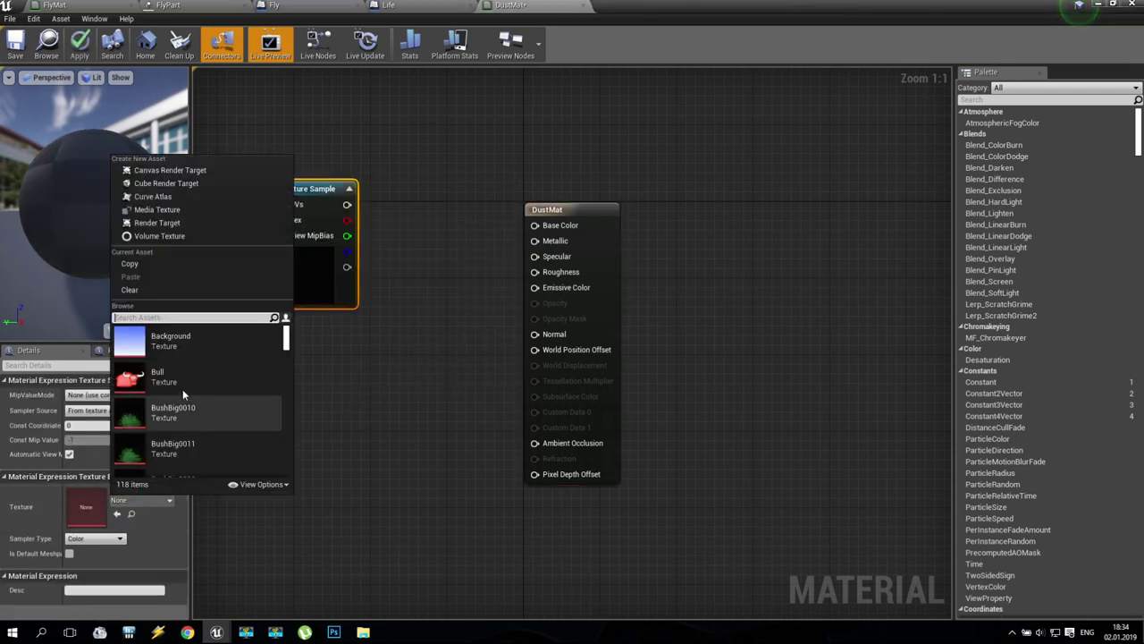
scroll(186, 401, down, 8)
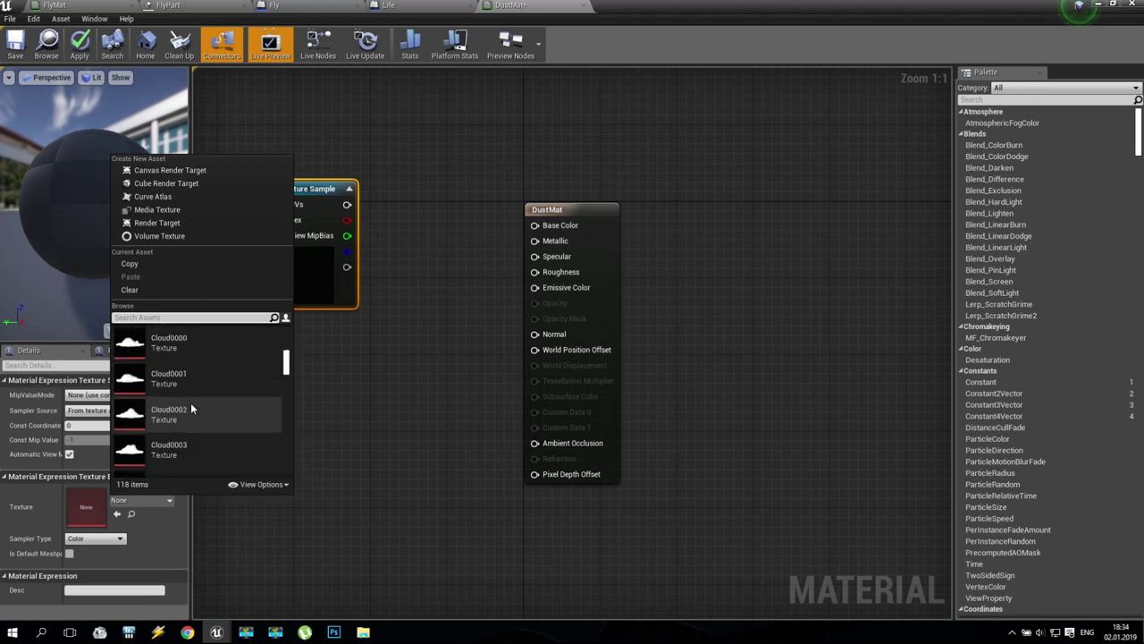
scroll(191, 408, down, 6)
scroll(193, 403, down, 3)
click(193, 403)
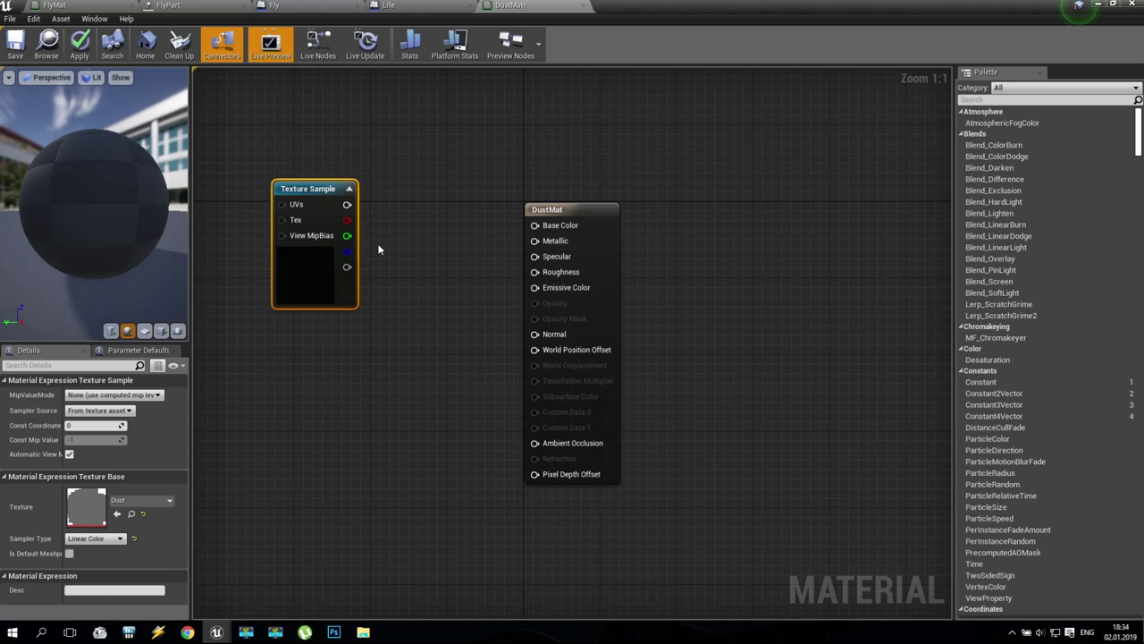
drag(308, 188, 320, 258)
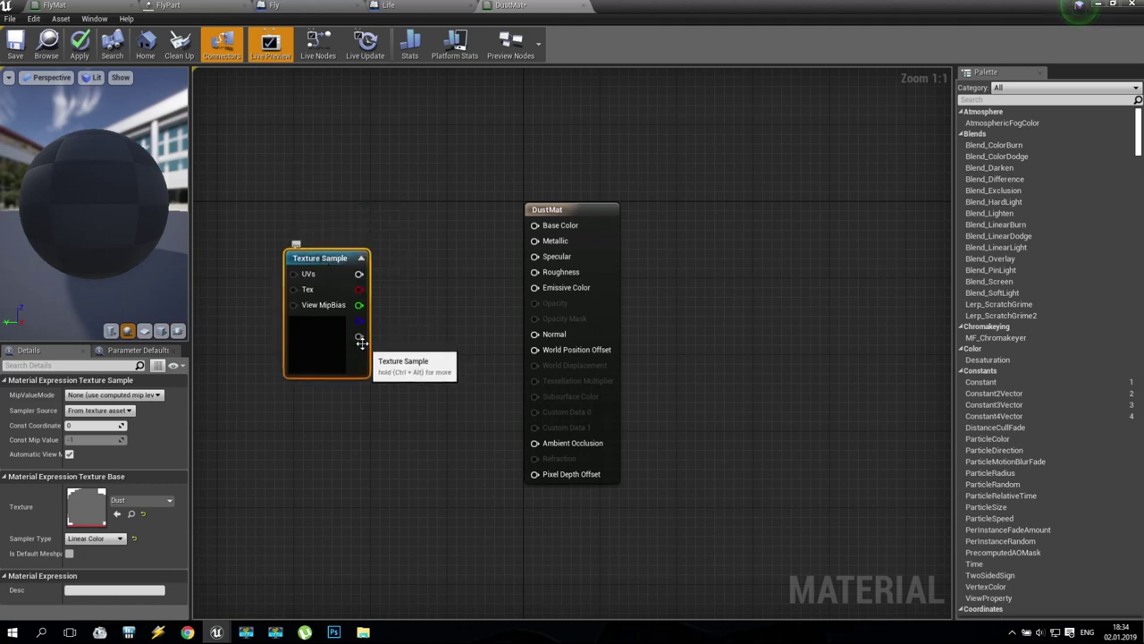
Set the DustMat material's Blend Mode to Translucent.
drag(360, 337, 411, 344)
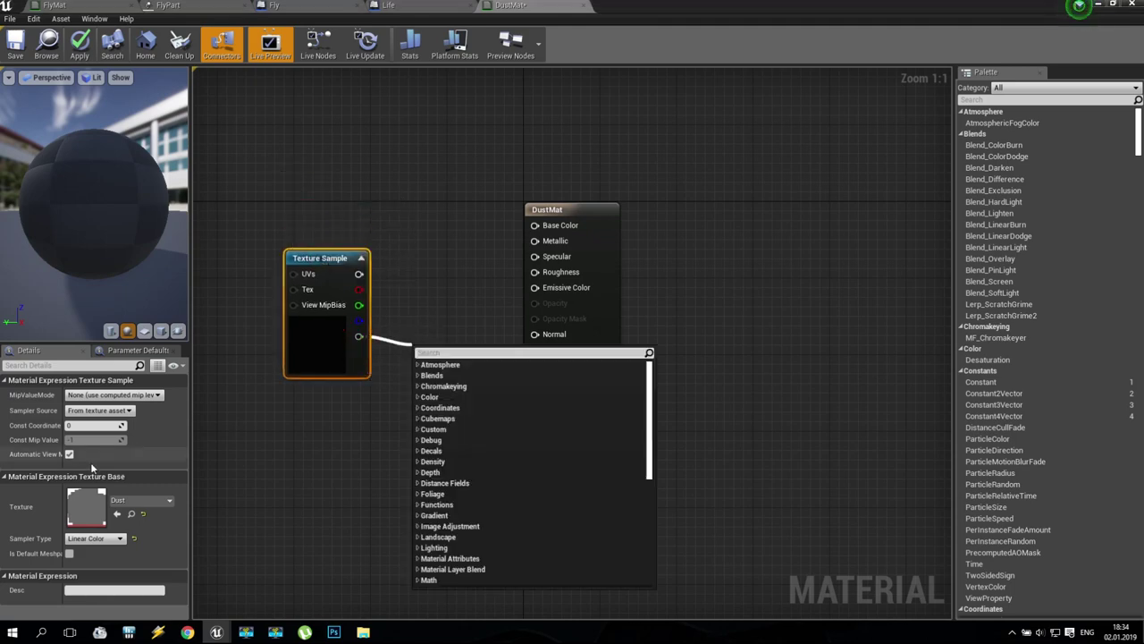
click(232, 531)
click(579, 209)
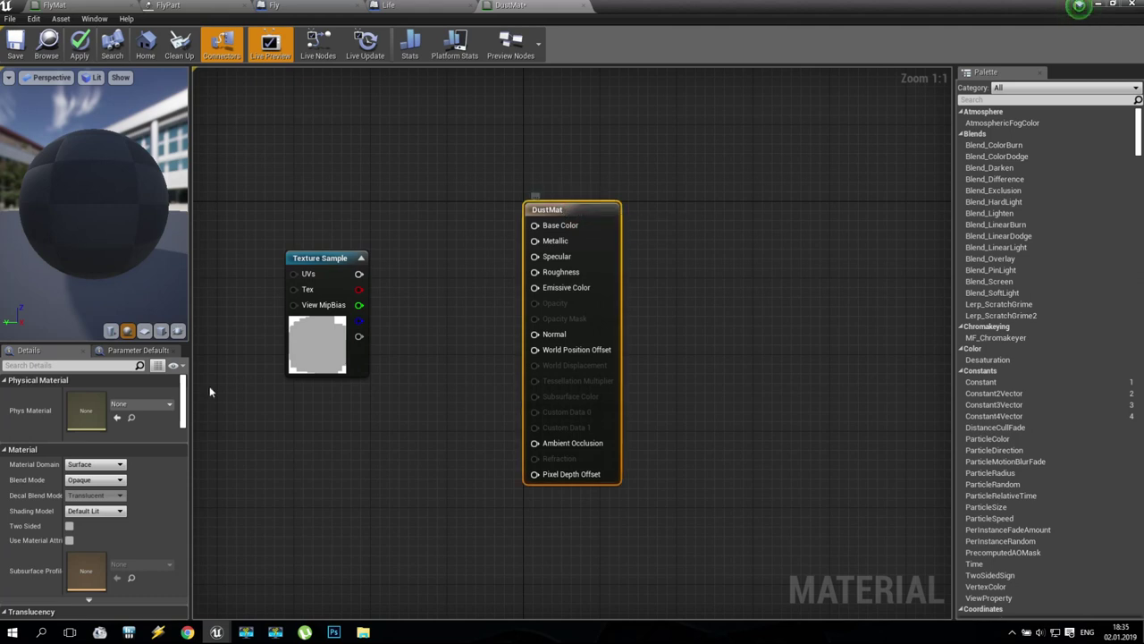
click(99, 466)
click(224, 456)
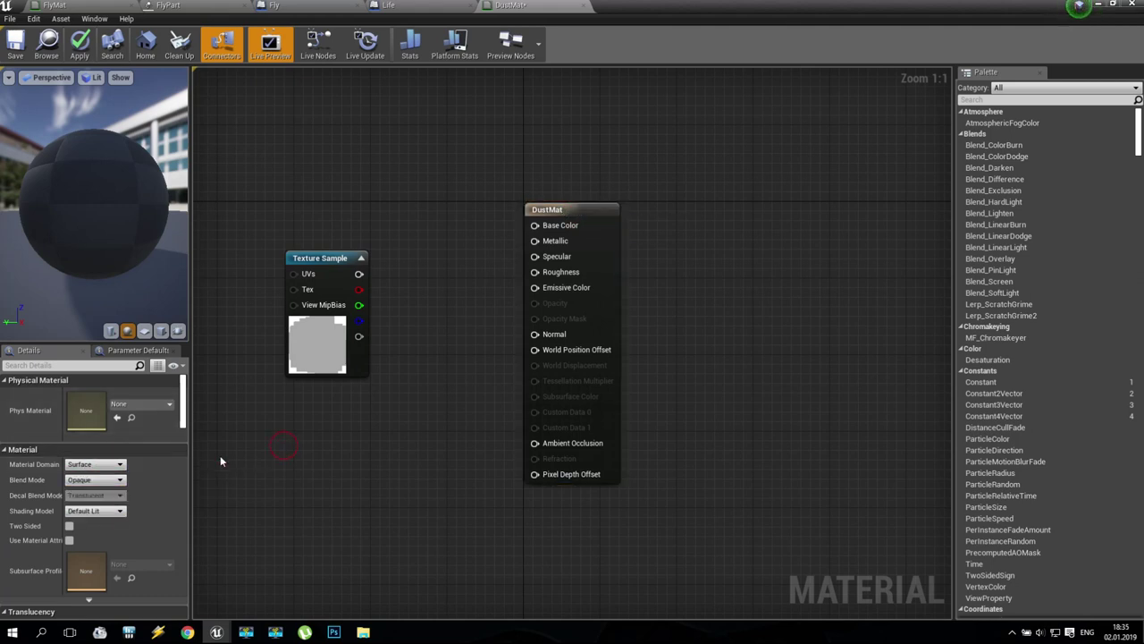
click(94, 480)
click(97, 505)
Connect the texture's alpha output to Opacity and its RGB output to Emissive Color, then save the material and inspect its preview.
drag(359, 336, 532, 314)
drag(359, 273, 535, 288)
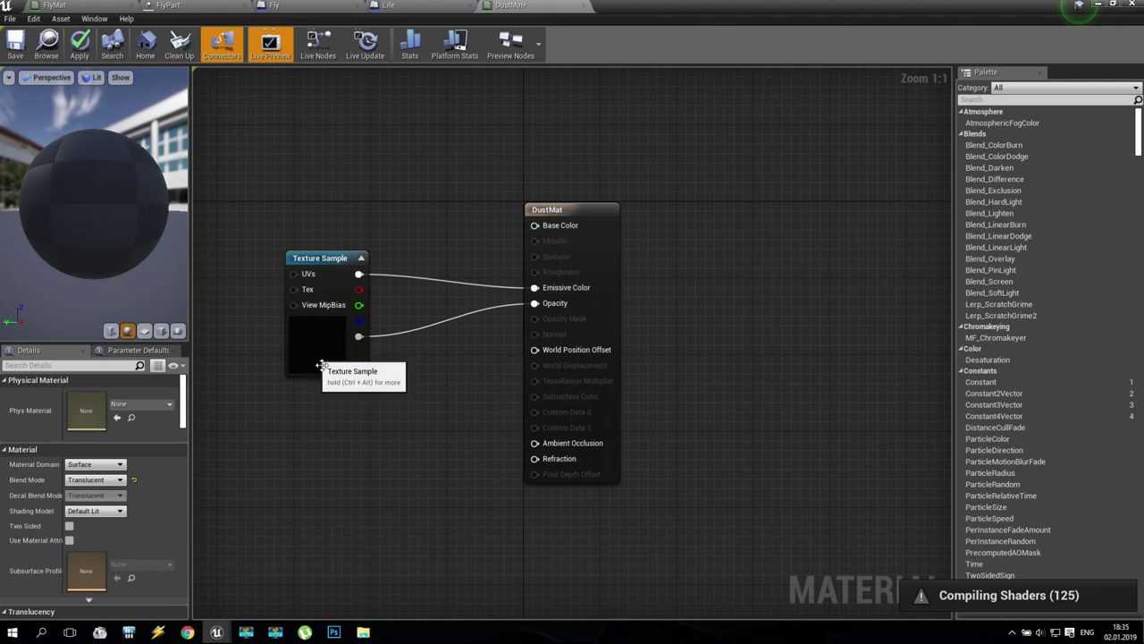
click(7, 38)
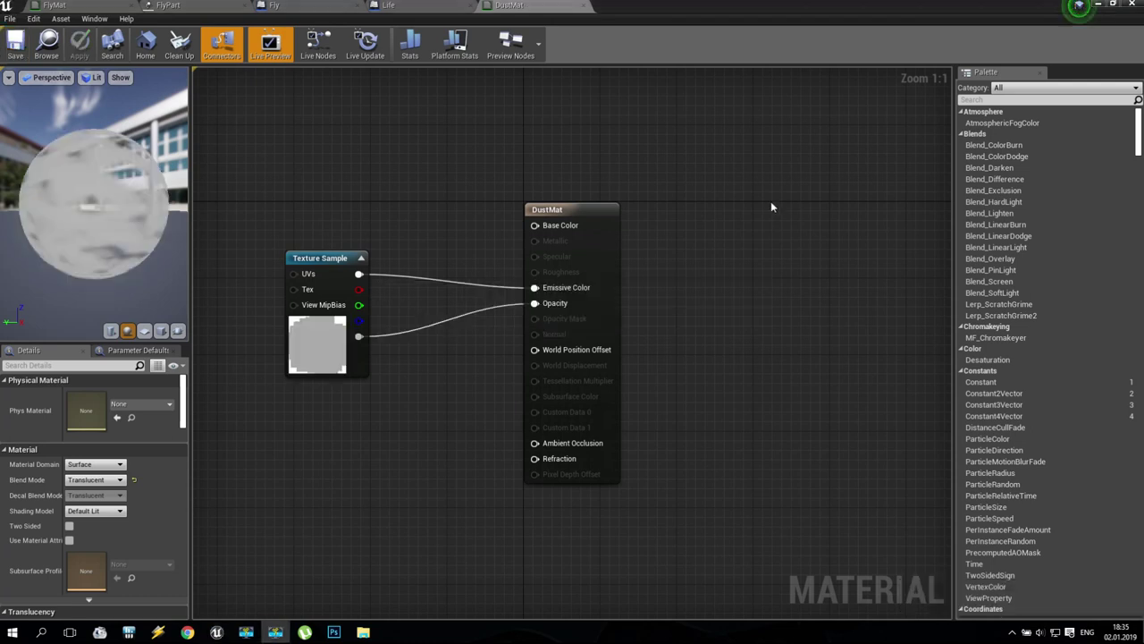
drag(100, 192, 105, 241)
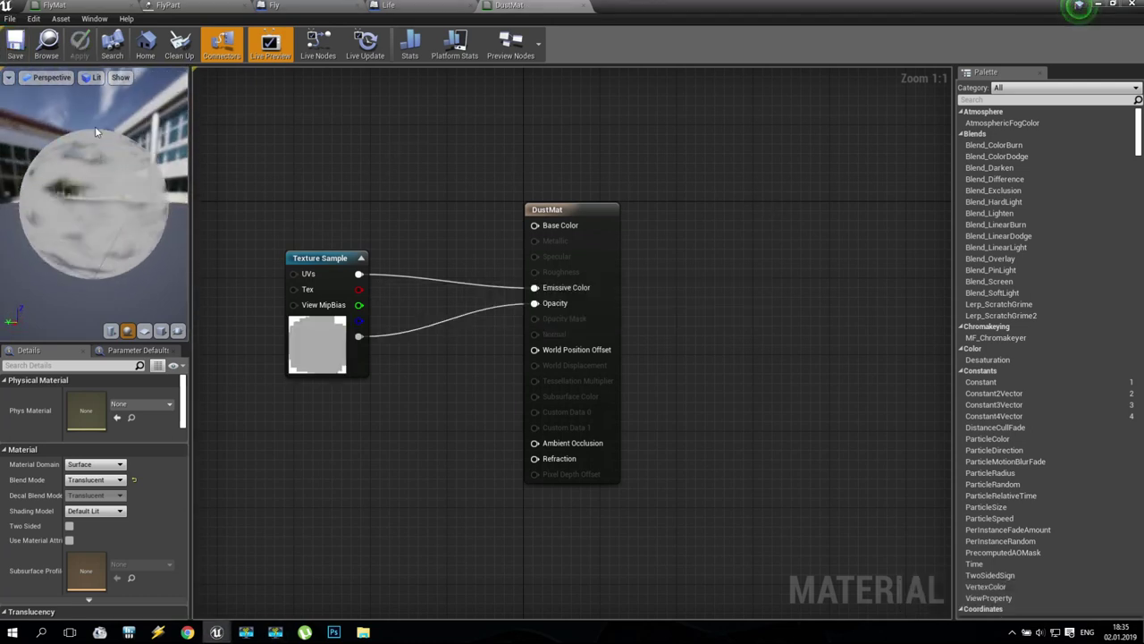
Return to the level editor and create a particle system named Dust in the Particle folder.
click(583, 5)
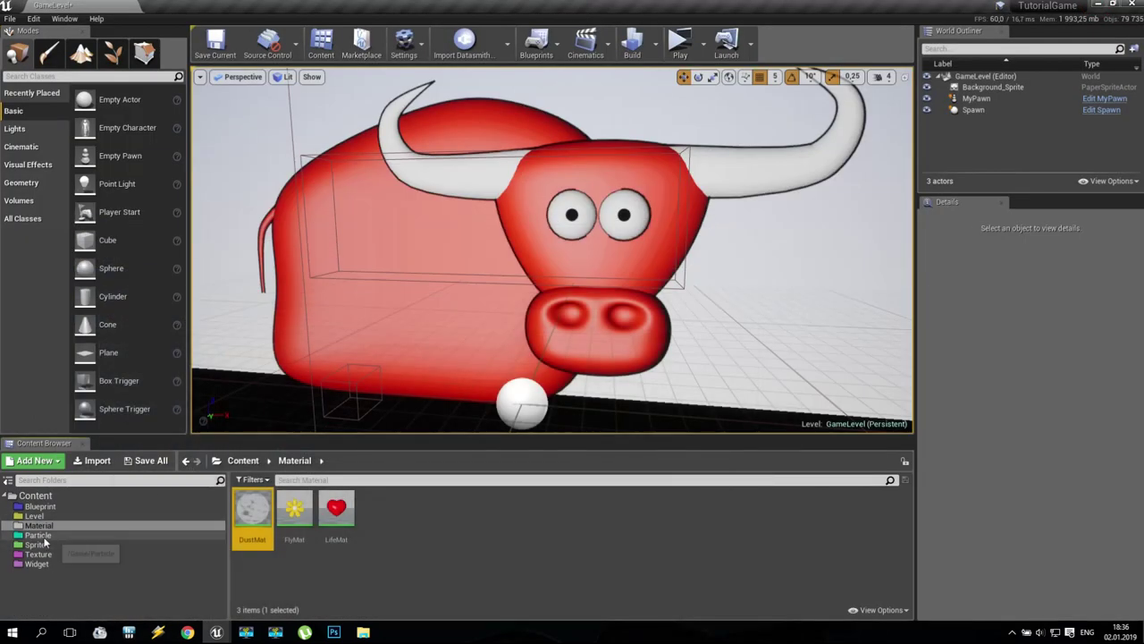
click(38, 534)
right_click(374, 517)
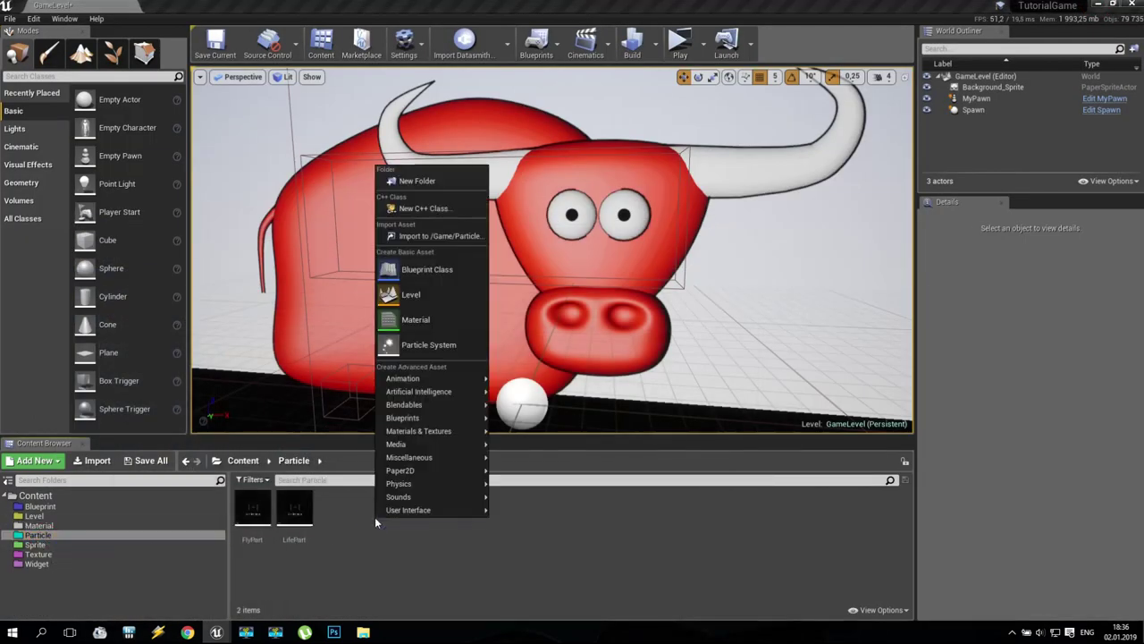
click(411, 345)
text(D)
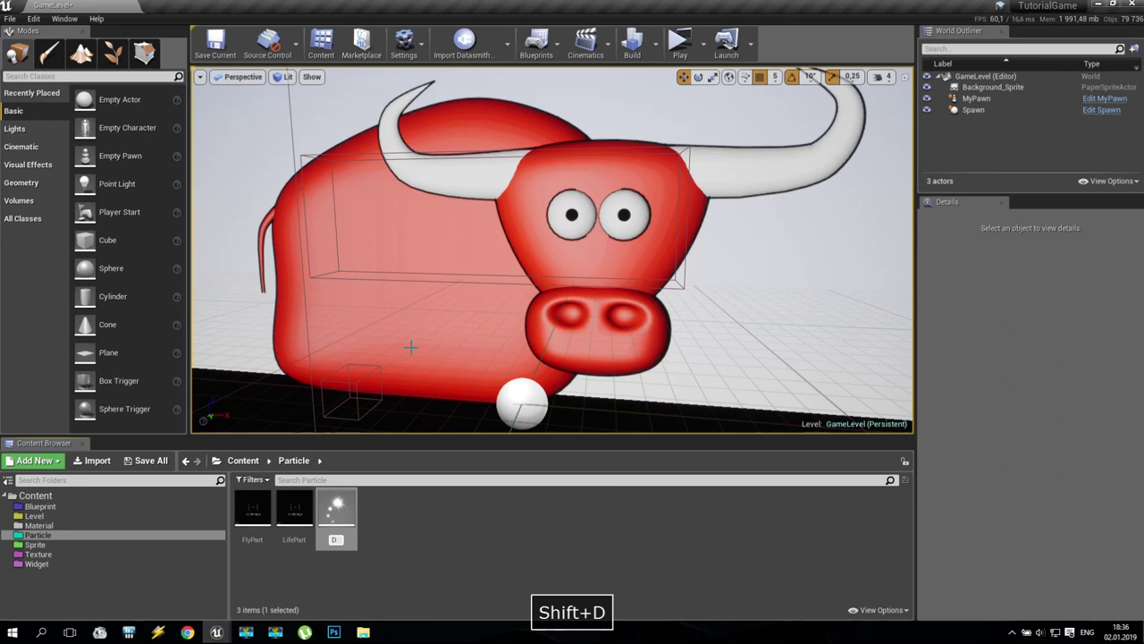
text(ust)
key(Return)
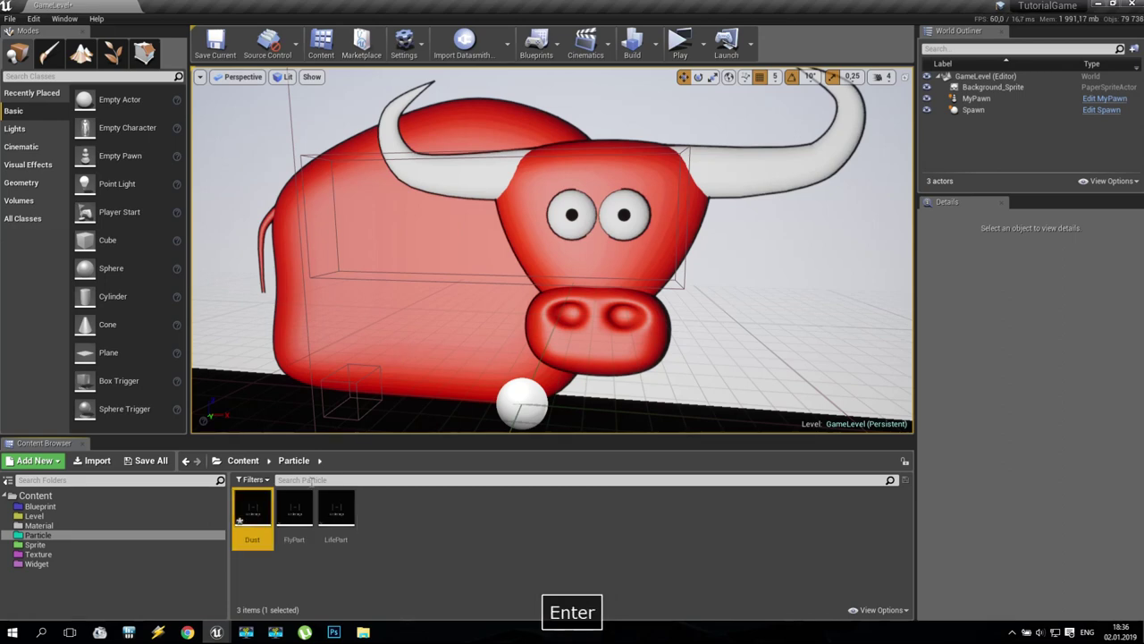
Open the Dust particle system and set the emitter's Required material to DustMat.
click(250, 525)
double_click(251, 524)
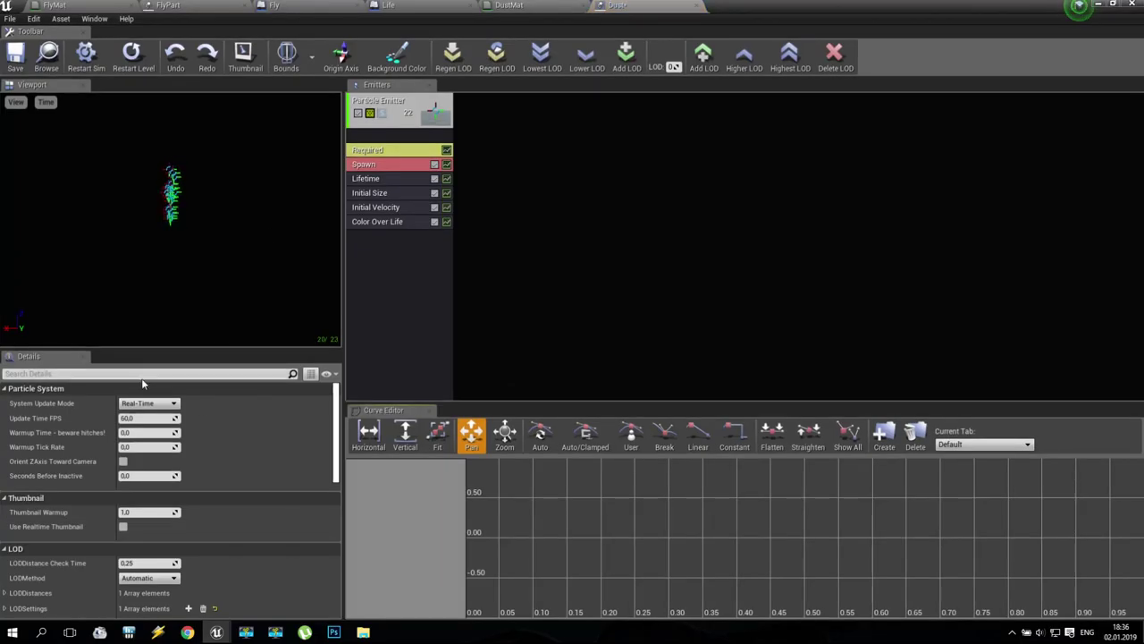
click(382, 152)
click(197, 412)
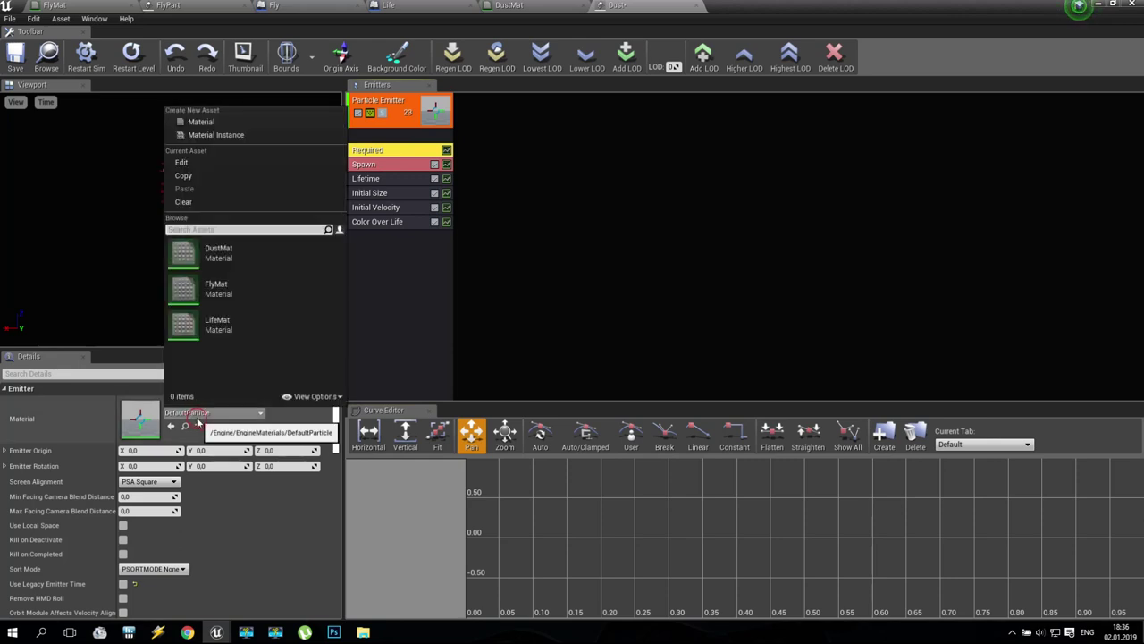
click(216, 256)
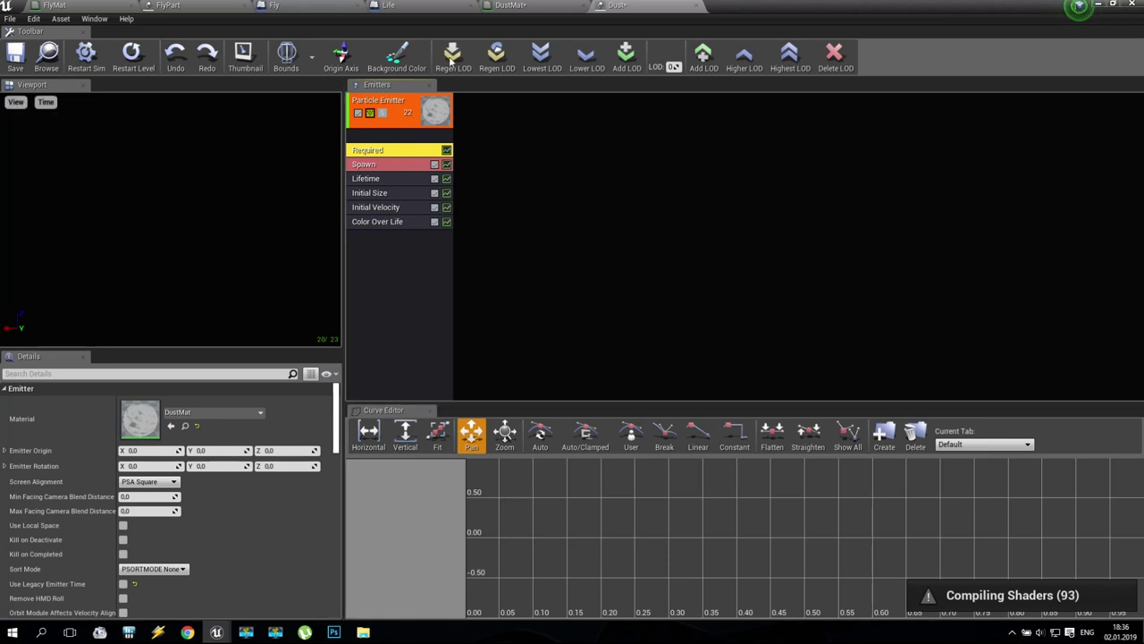
Switch to the DustMat material, save it and return to the Dust particle system to check its preview.
click(501, 5)
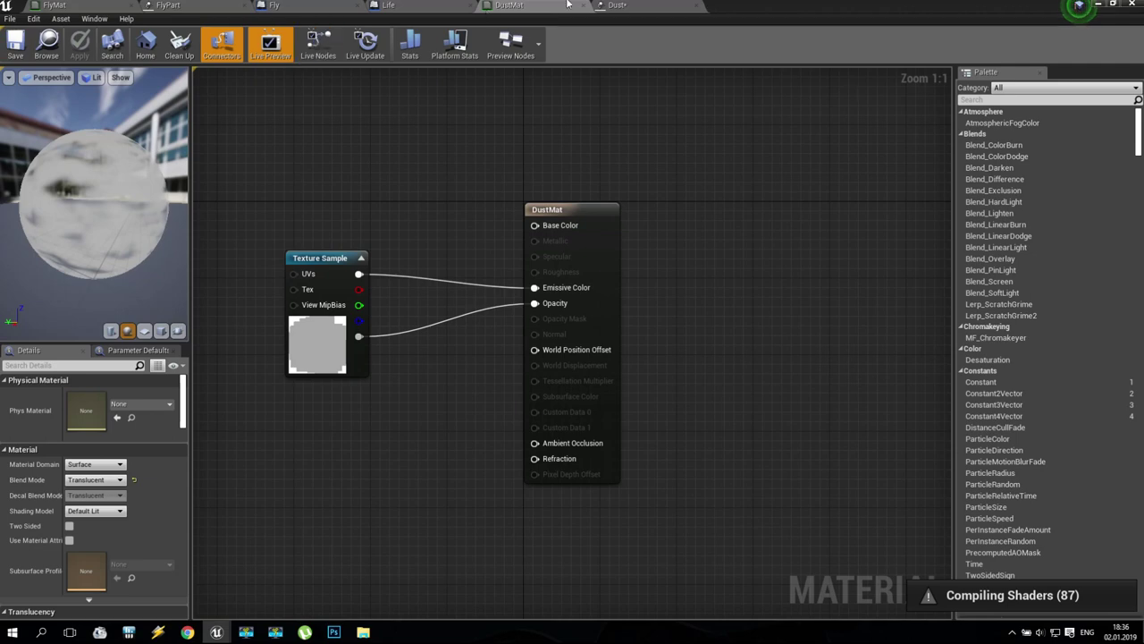
click(626, 7)
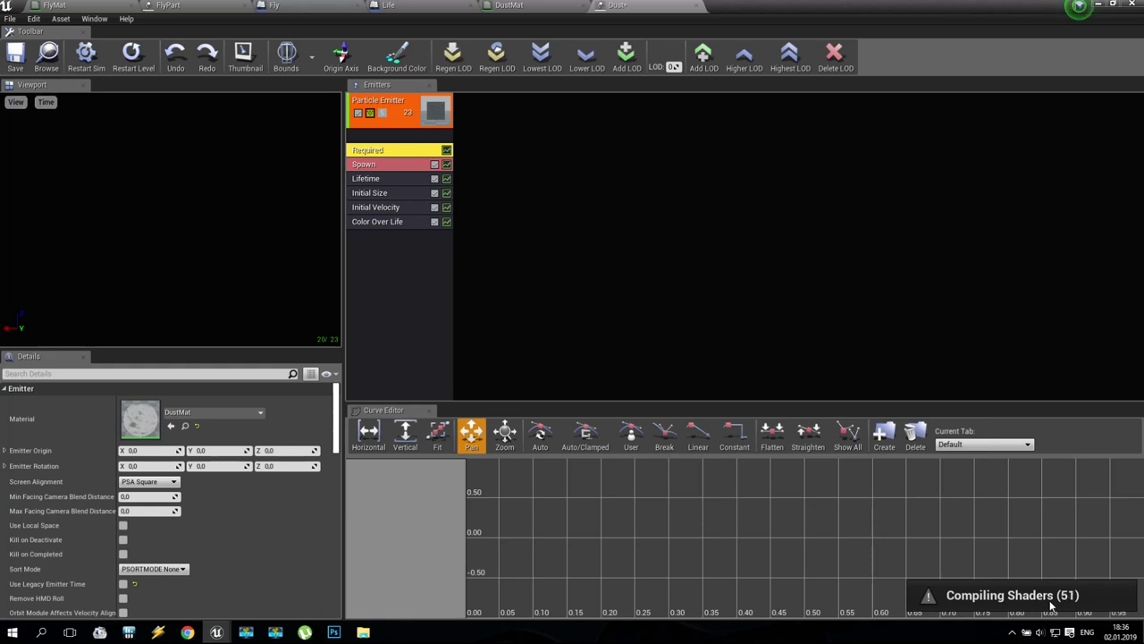
scroll(264, 512, down, 3)
scroll(264, 518, up, 3)
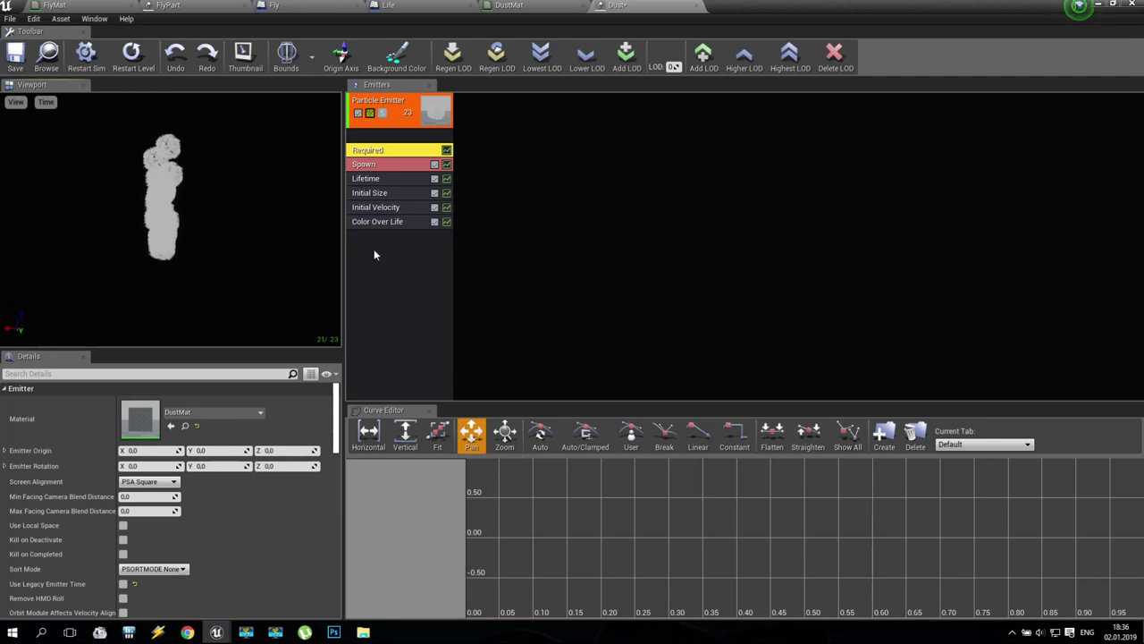
Set the constant spawn Rate of the emitter's Spawn module to 100.
click(362, 165)
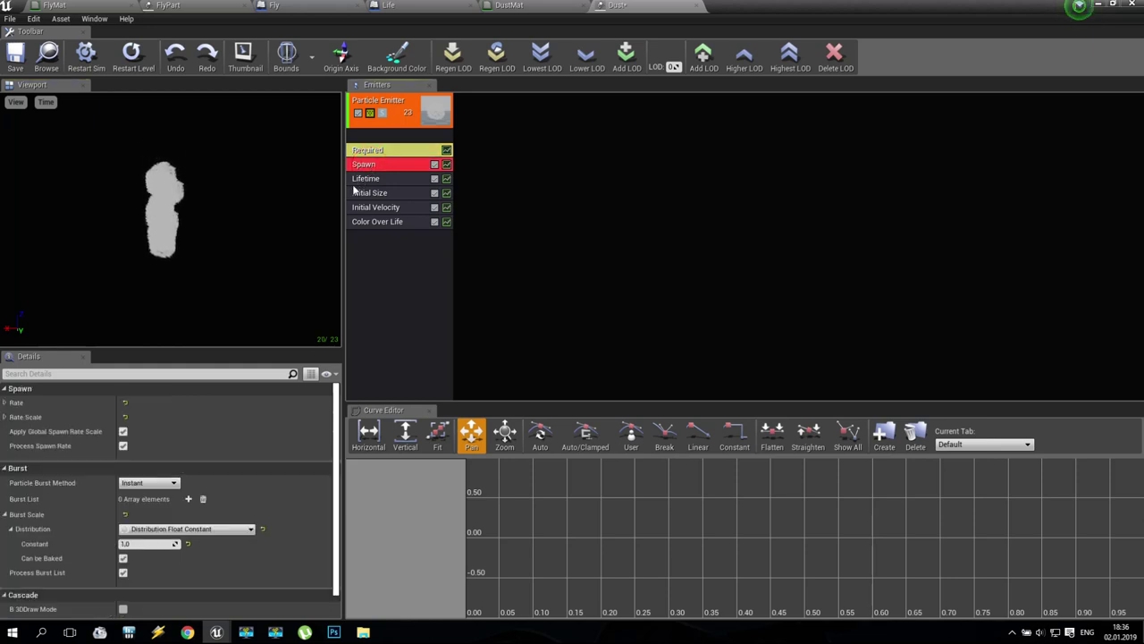
click(5, 402)
click(11, 416)
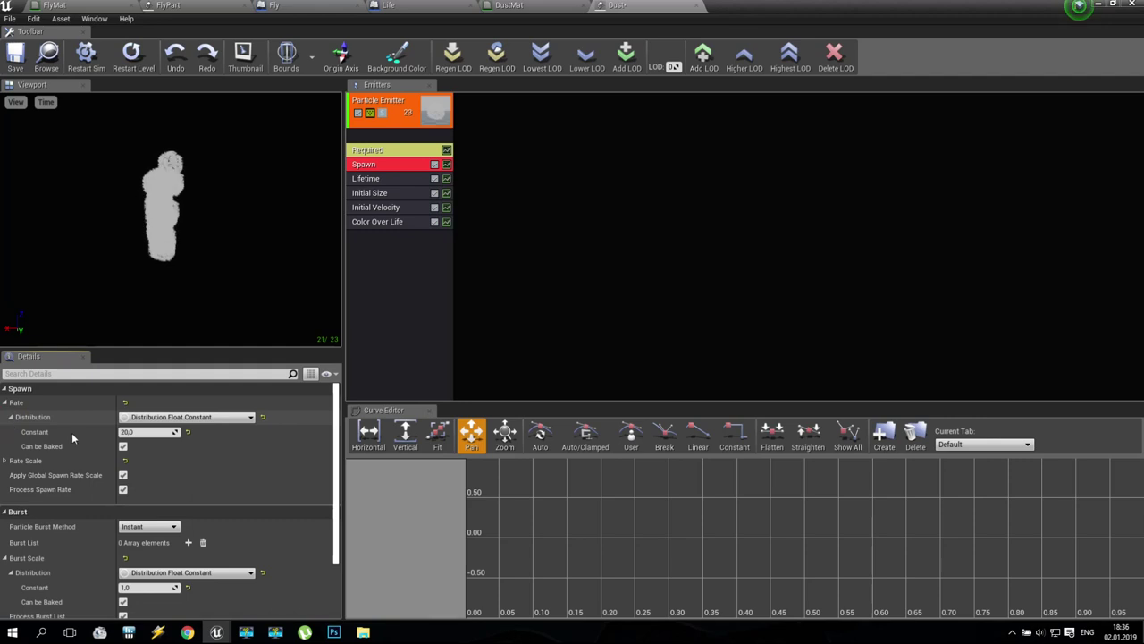
click(154, 432)
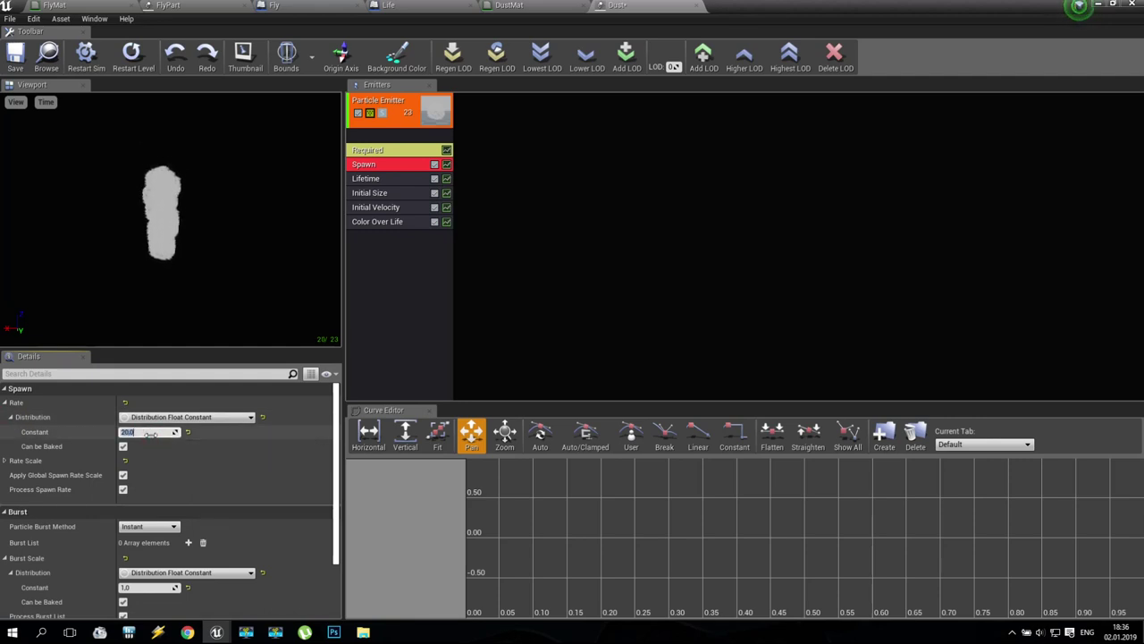
text(100)
key(Return)
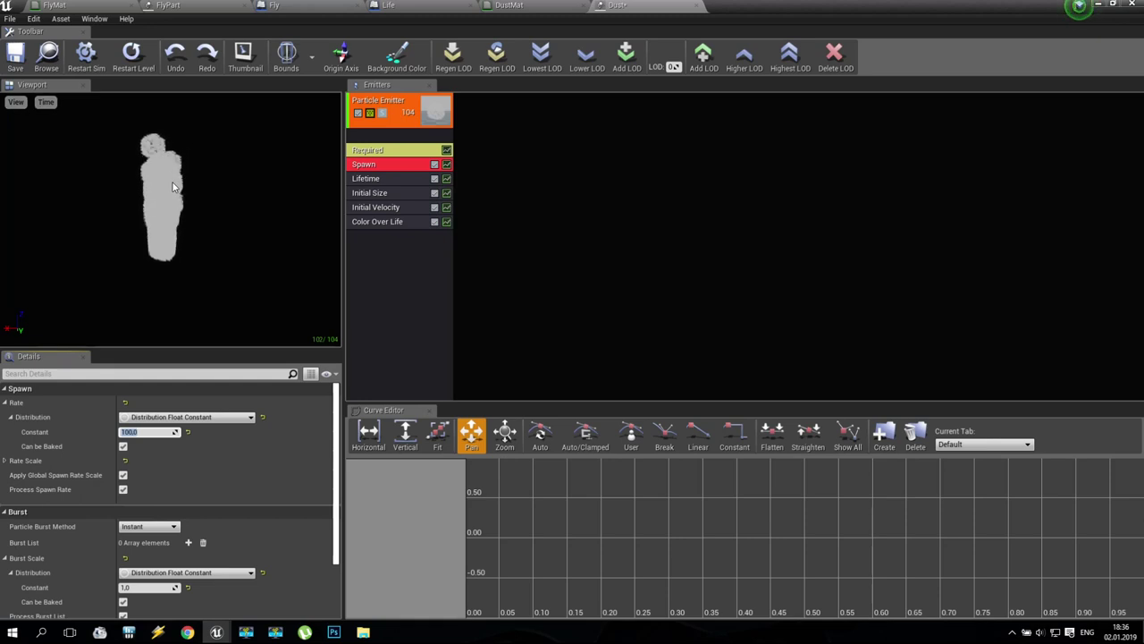
Set the minimum value of the emitter's Lifetime module to 0.5.
click(393, 179)
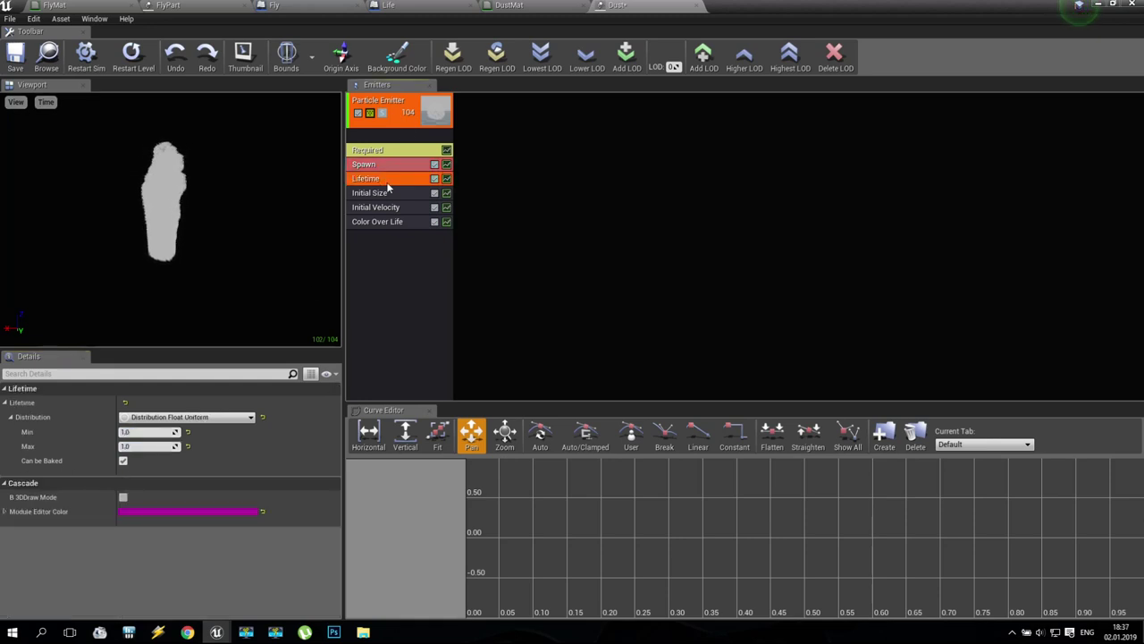
text(0.5)
click(146, 447)
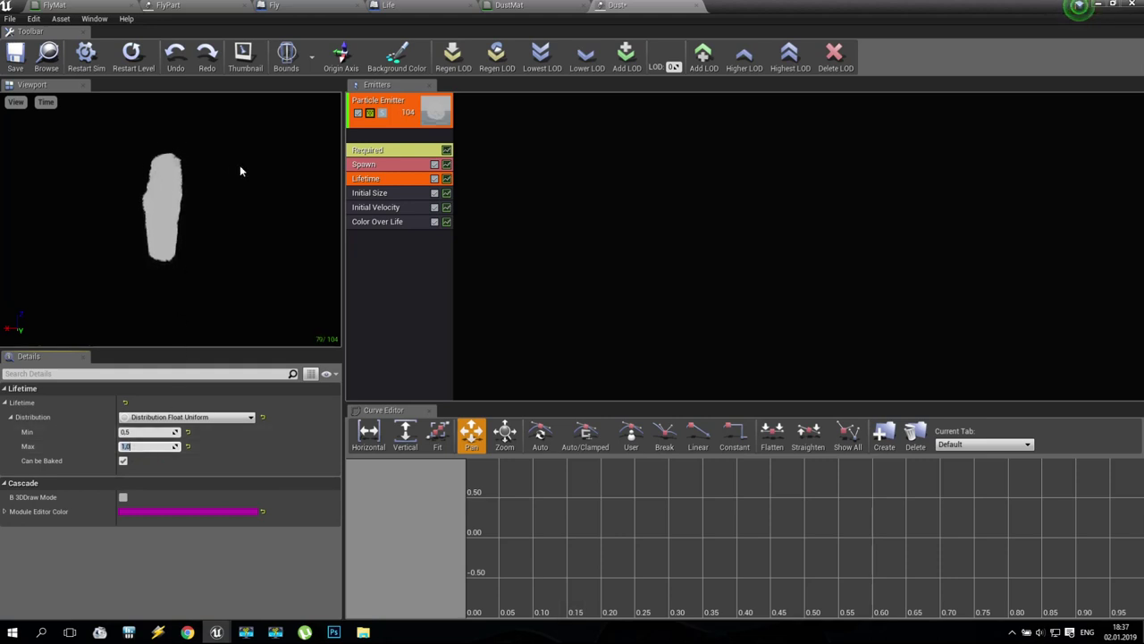
Set the Initial Size module's maximum start size to 50 on X, Y and Z.
click(369, 194)
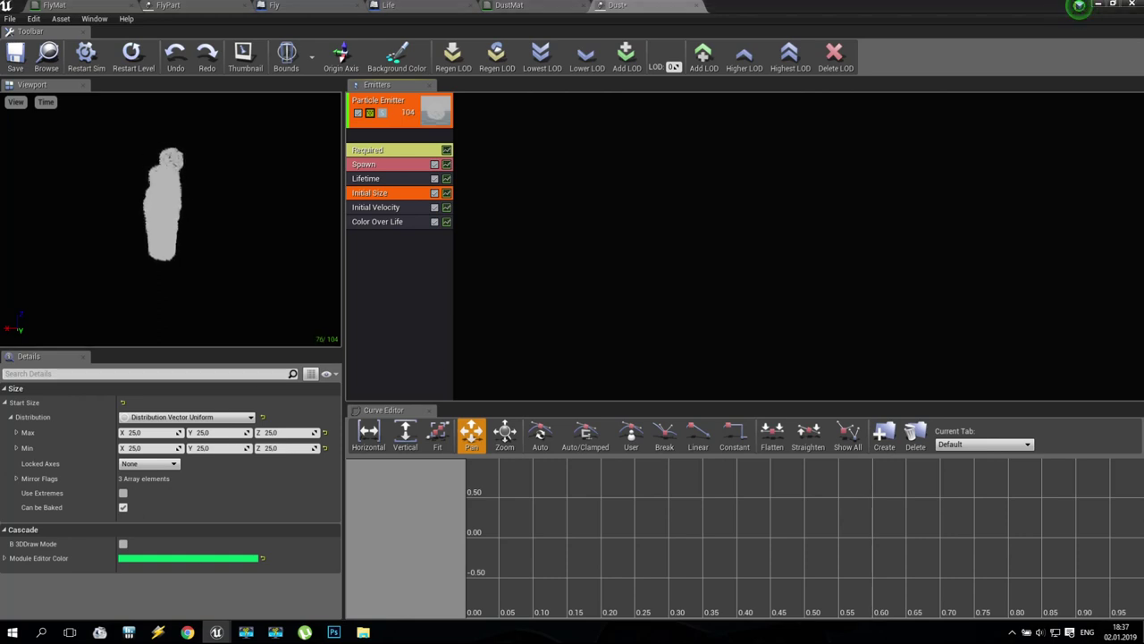
click(143, 432)
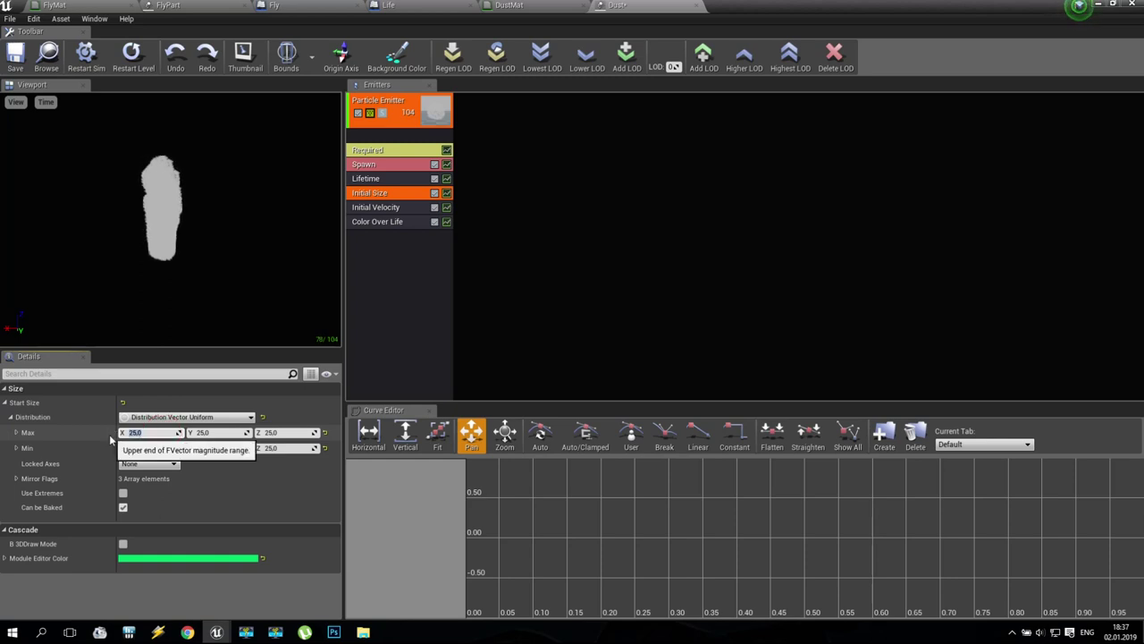
text(50)
key(Tab)
text(50)
key(Tab)
text(50)
Set the Initial Size module's minimum start size to 100 on X, Y and Z.
key(Tab)
text(100)
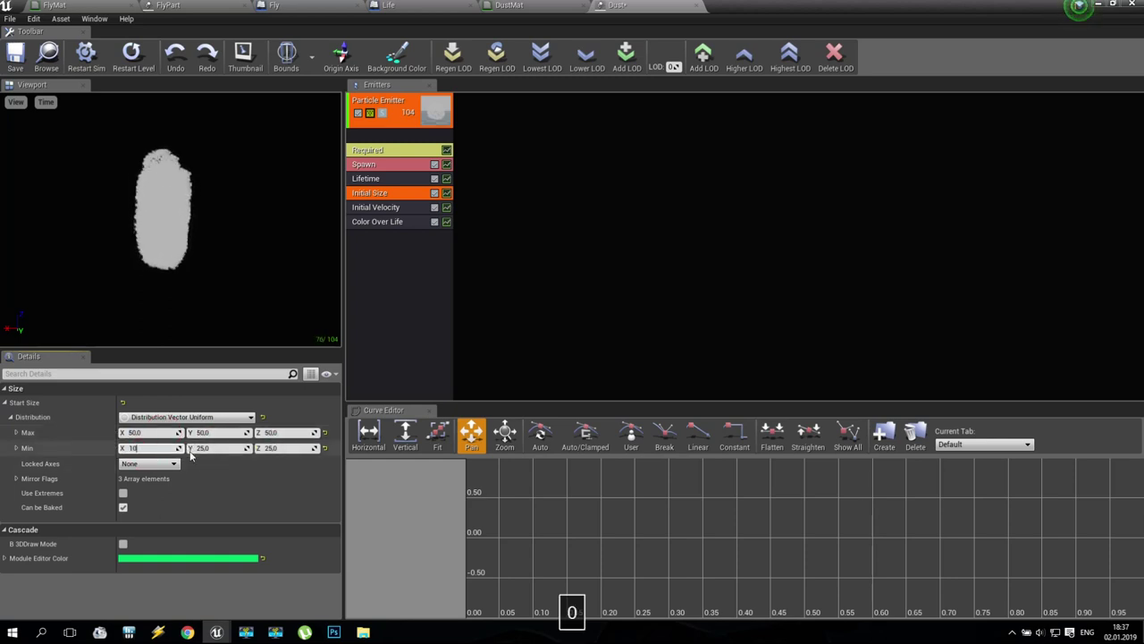
click(231, 445)
text(100)
key(Tab)
text(100)
key(Return)
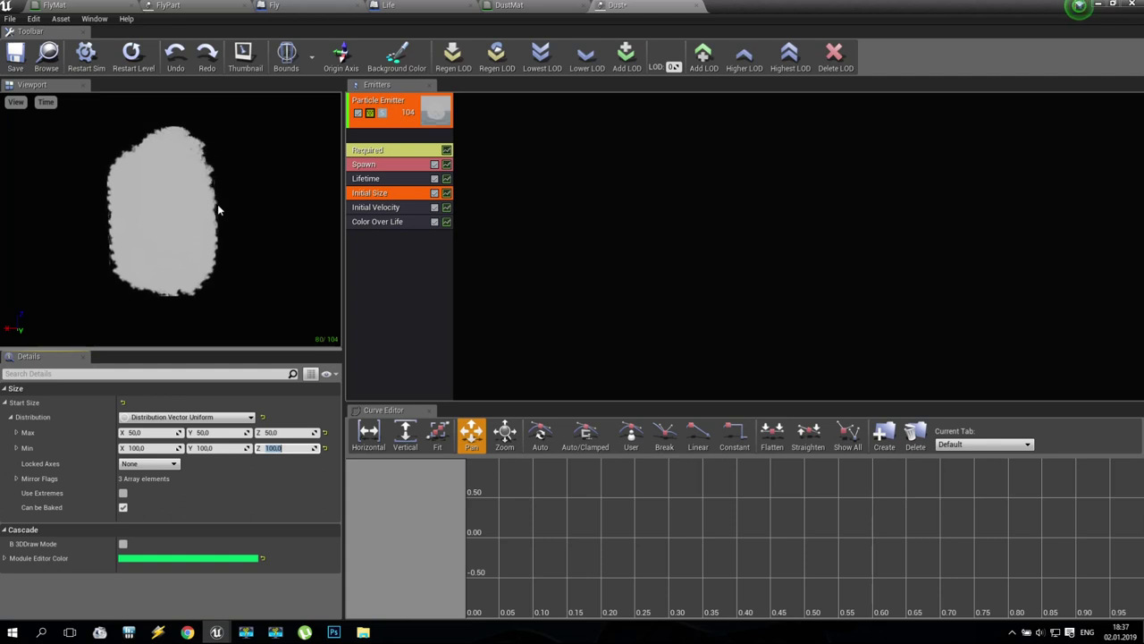
Set the Initial Velocity module's start velocity on X to a maximum of -100 and a minimum of -150.
click(371, 209)
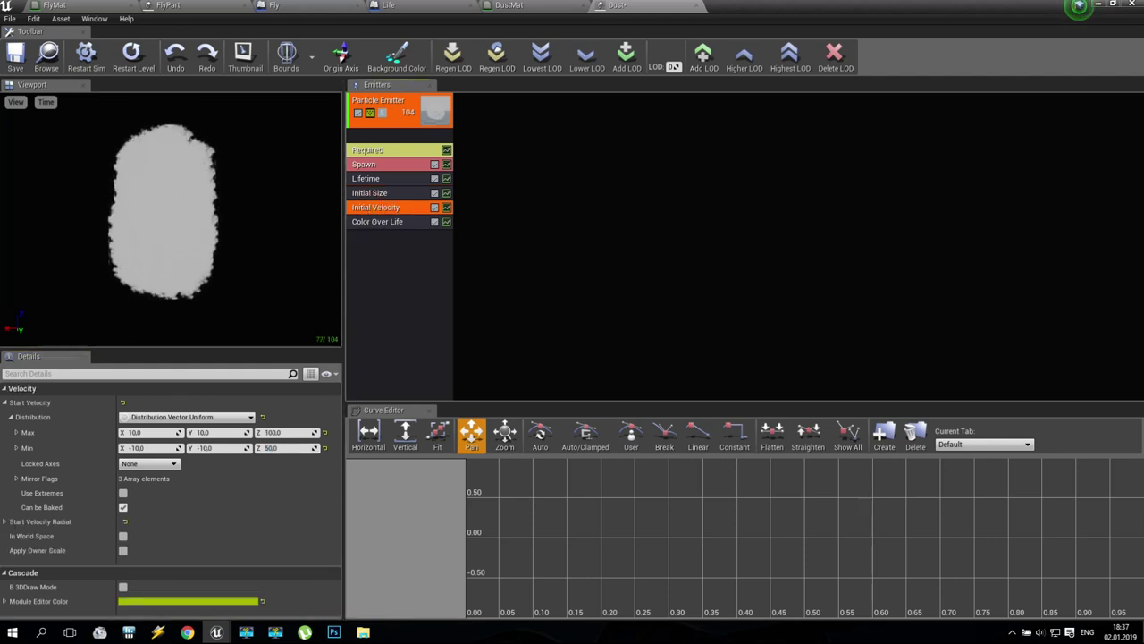
click(405, 312)
click(393, 207)
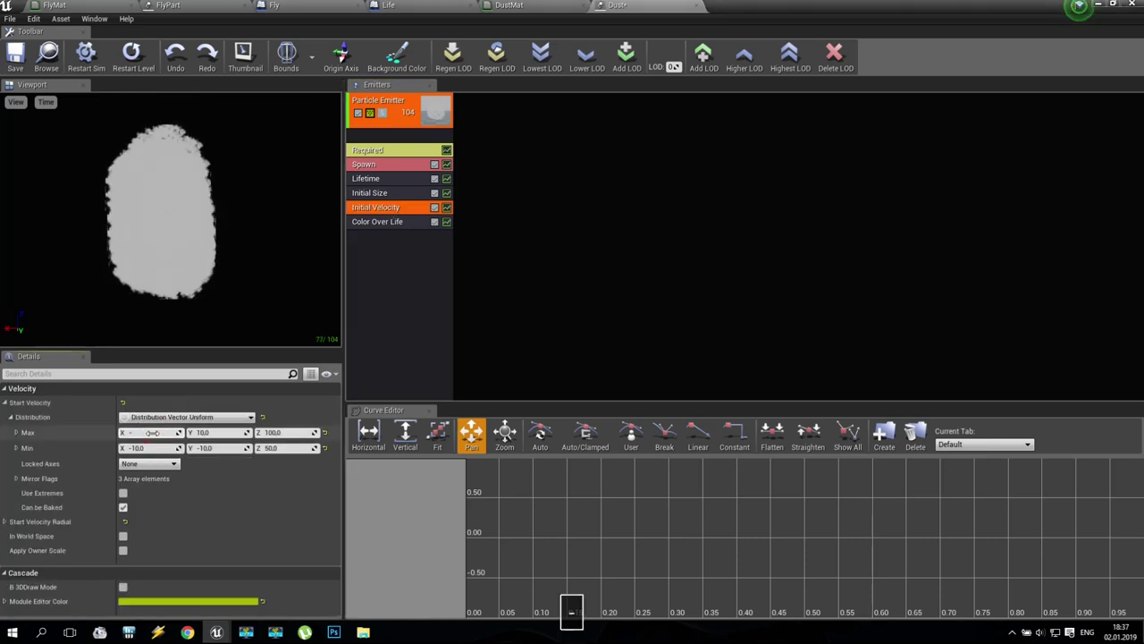
drag(154, 448, 143, 448)
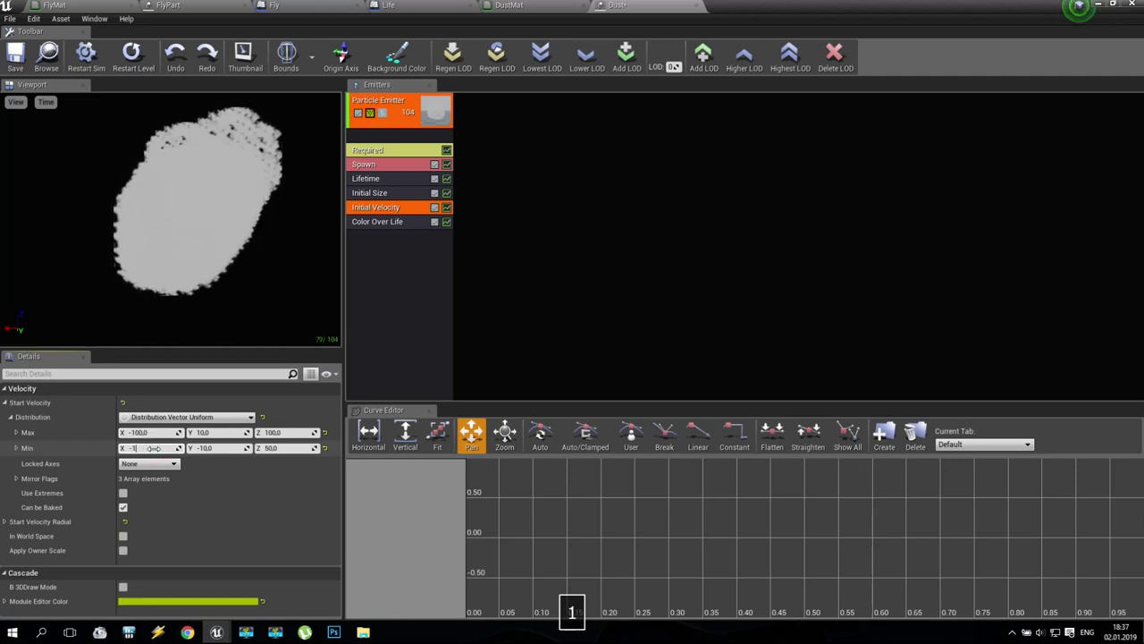
text(-150)
key(Return)
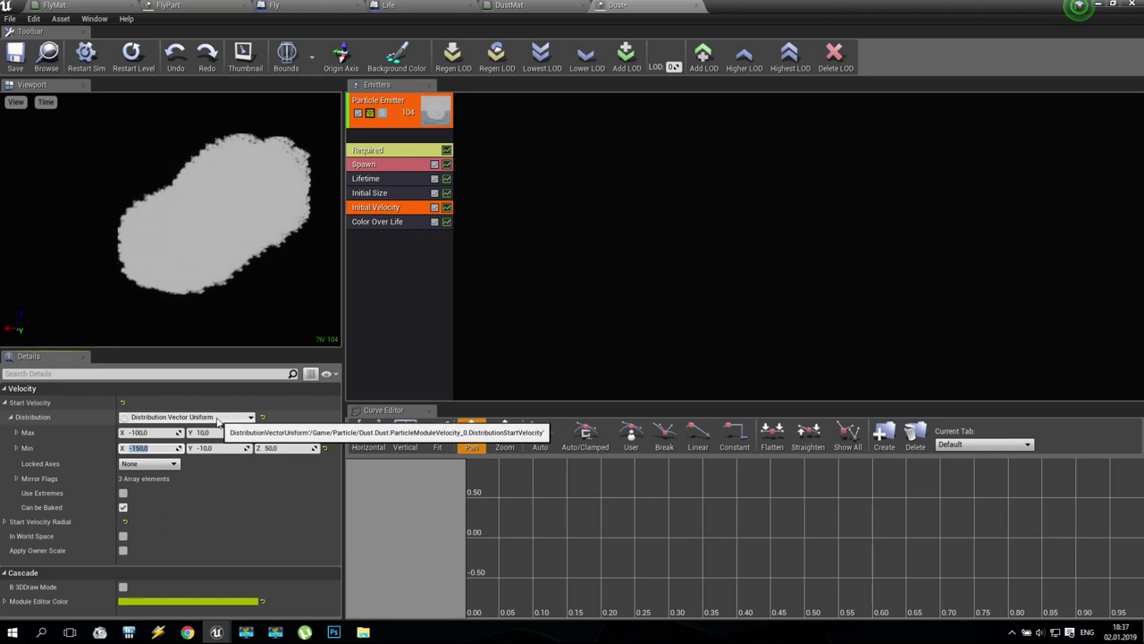
Set the Initial Velocity module's start velocity on Z to a maximum of 20 and a minimum of -10.
click(286, 429)
key(Return)
text(20)
key(Return)
click(286, 447)
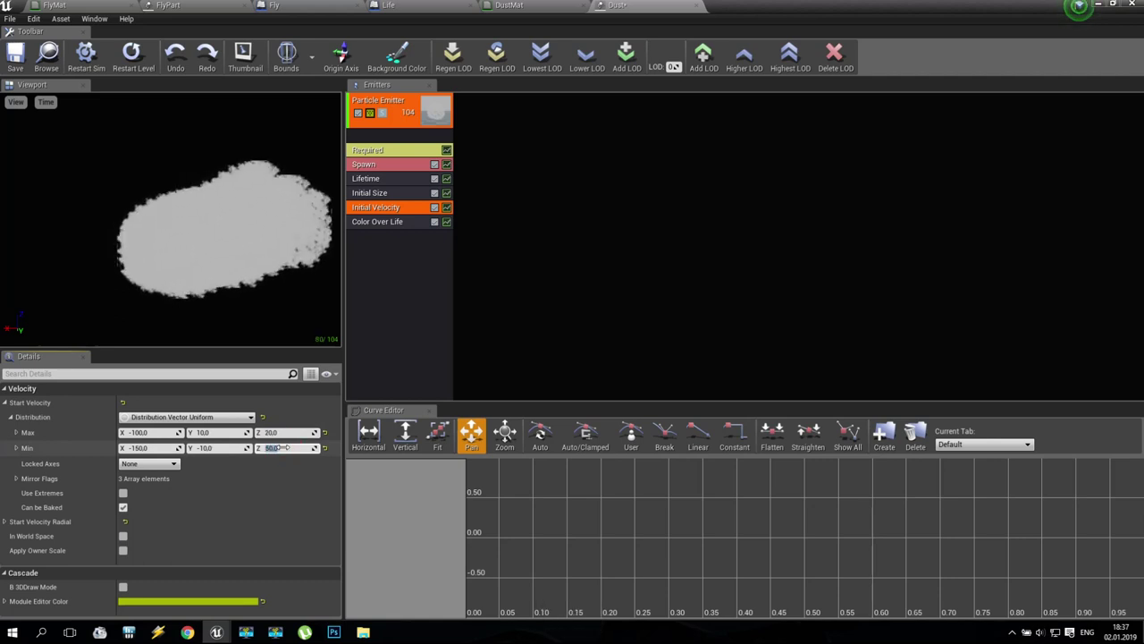
text(-10)
key(Return)
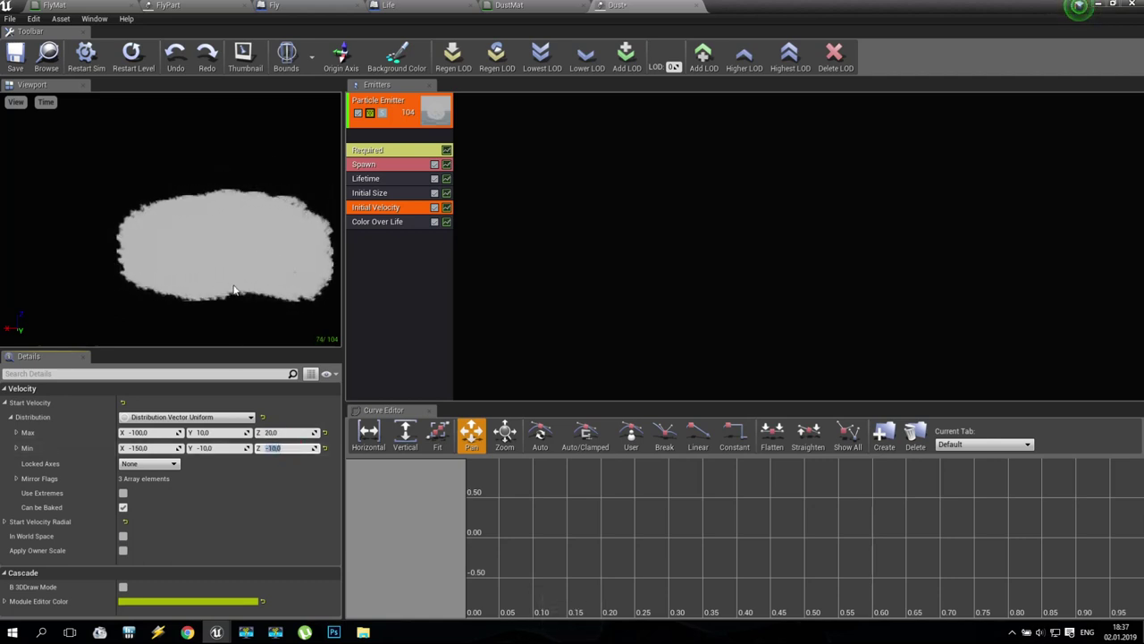
Delete the emitter's Color Over Life module and add an Initial Rotation Rate module.
click(384, 223)
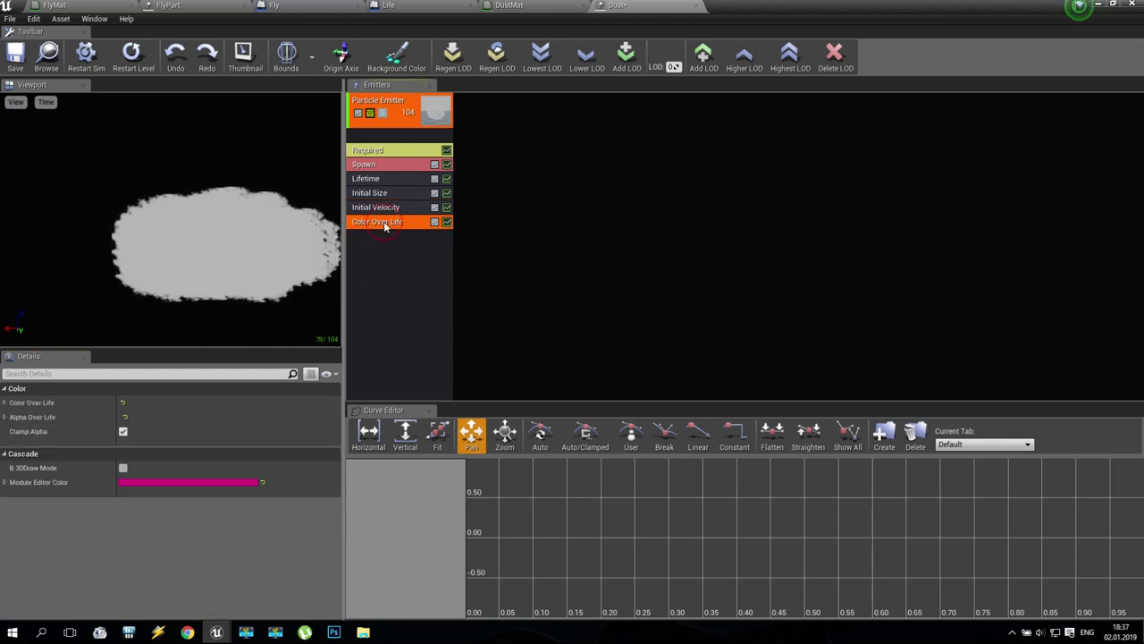
key(Delete)
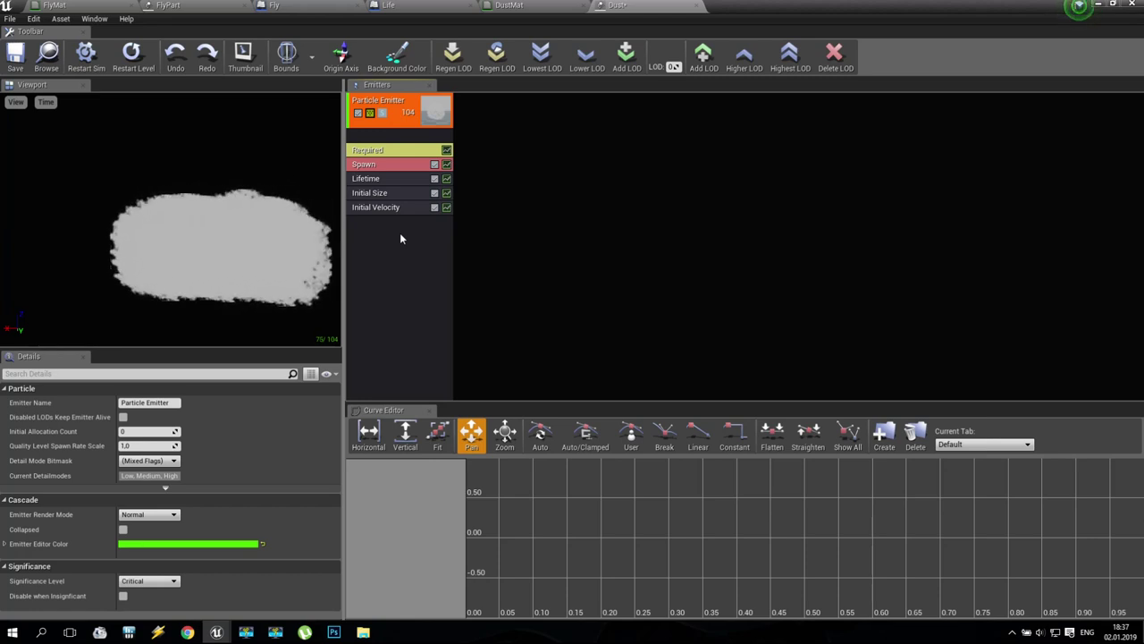
right_click(400, 236)
mouse_move(438, 406)
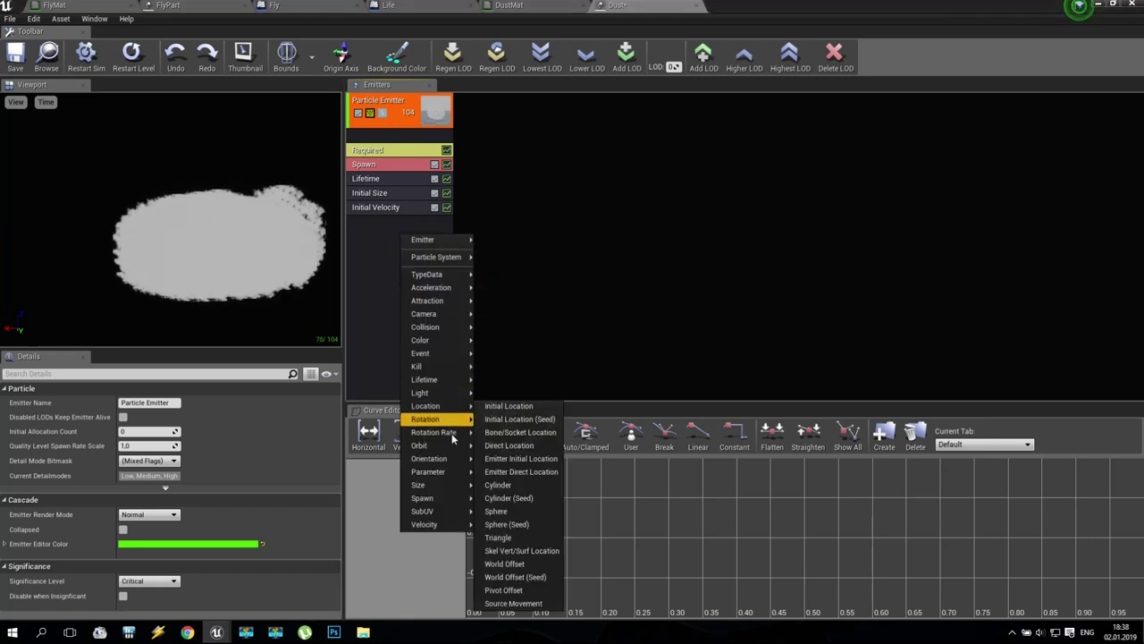
mouse_move(441, 436)
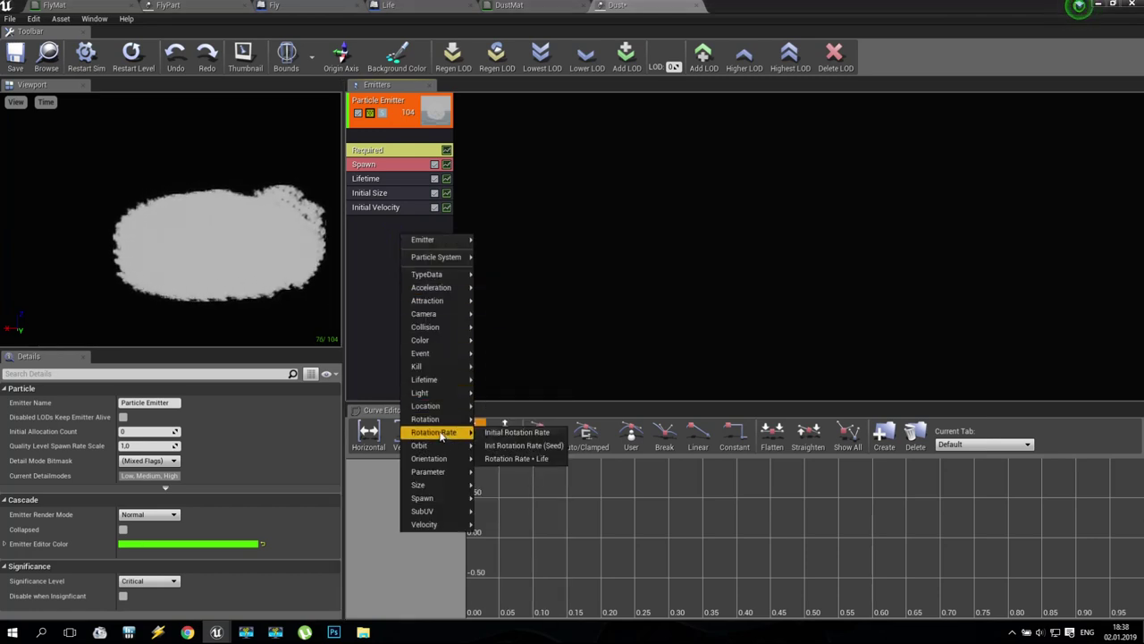
click(528, 433)
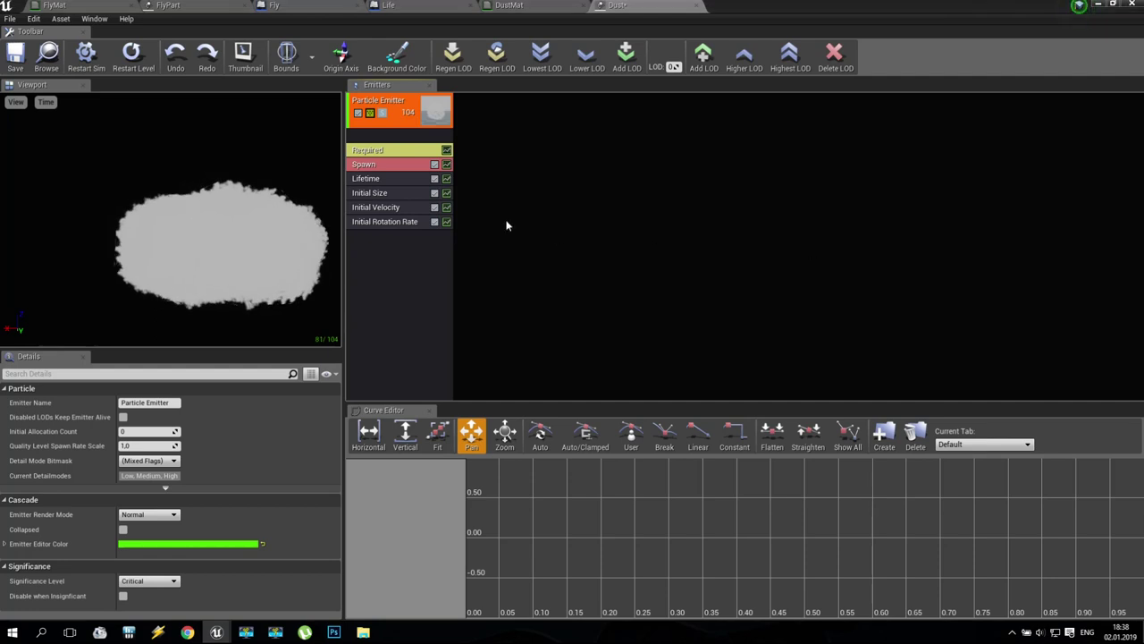
click(377, 225)
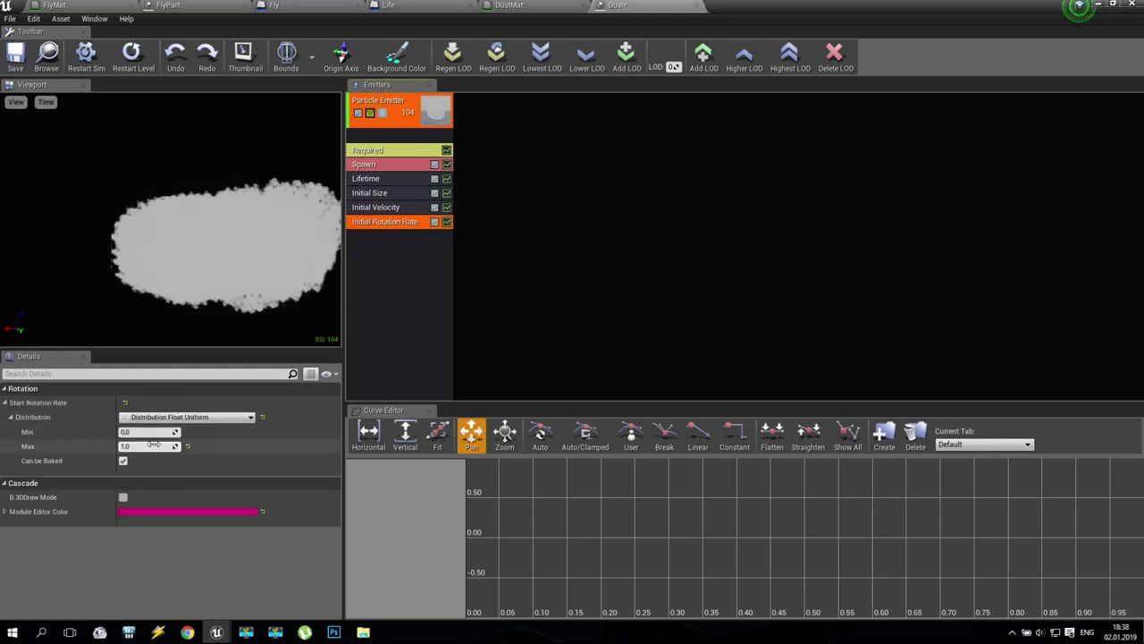
Save the Dust particle system and open the MyPawn Blueprint from the Blueprint folder.
click(15, 55)
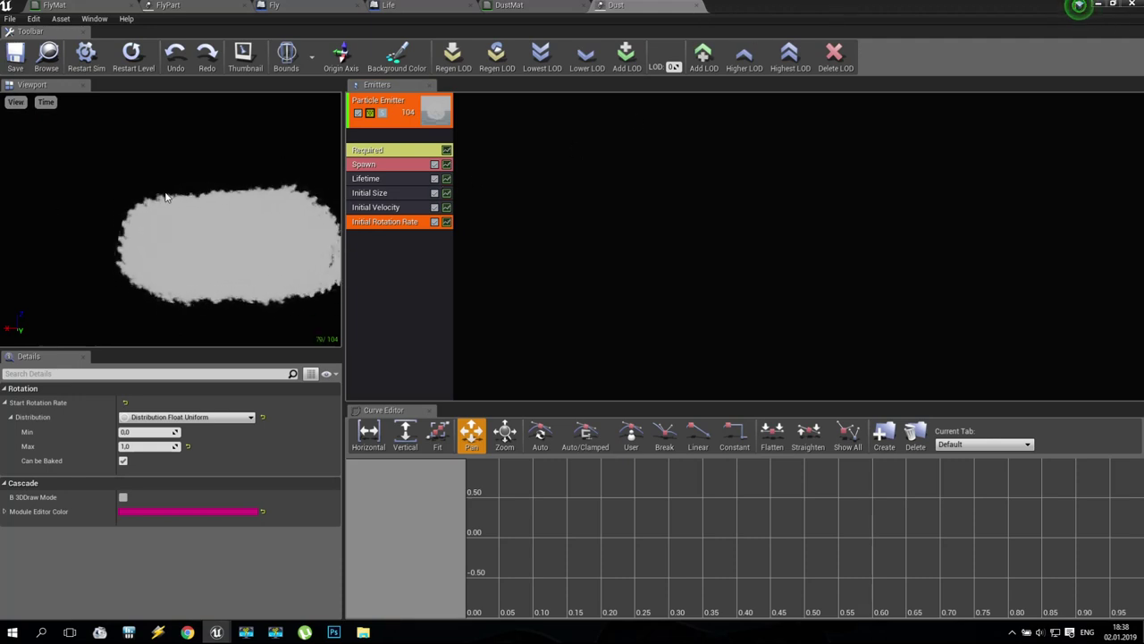
click(1131, 4)
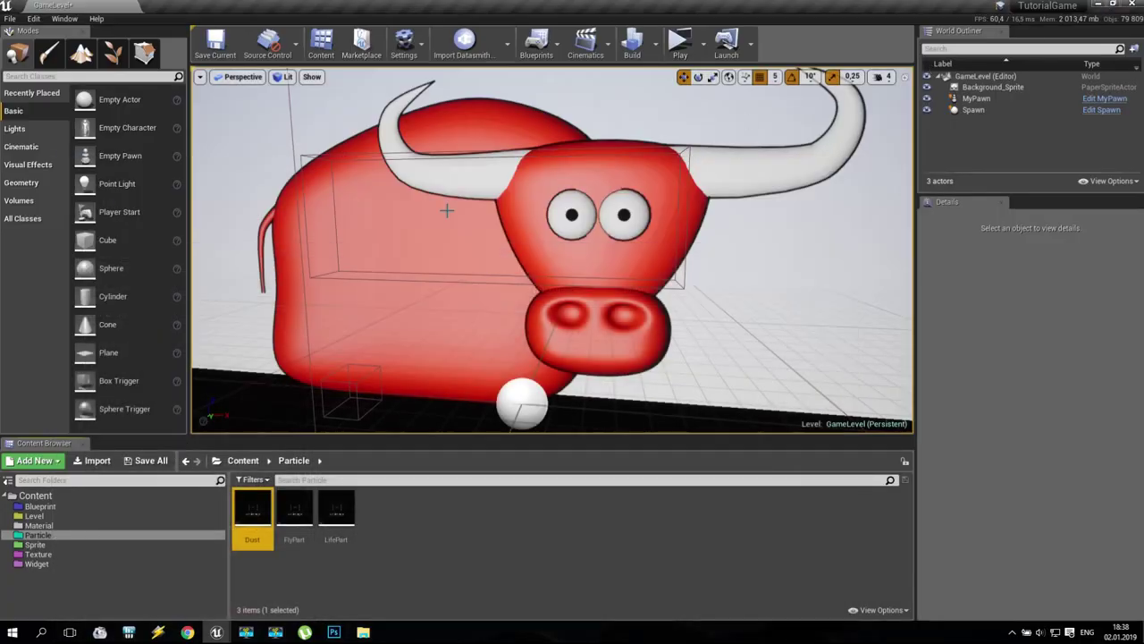
click(62, 506)
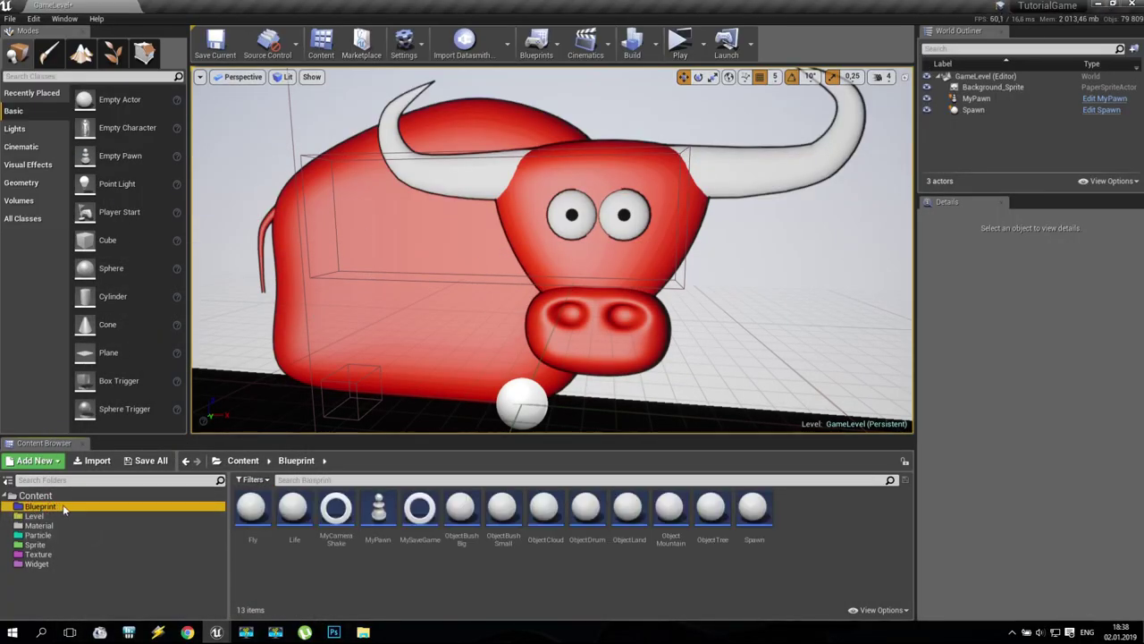
double_click(379, 518)
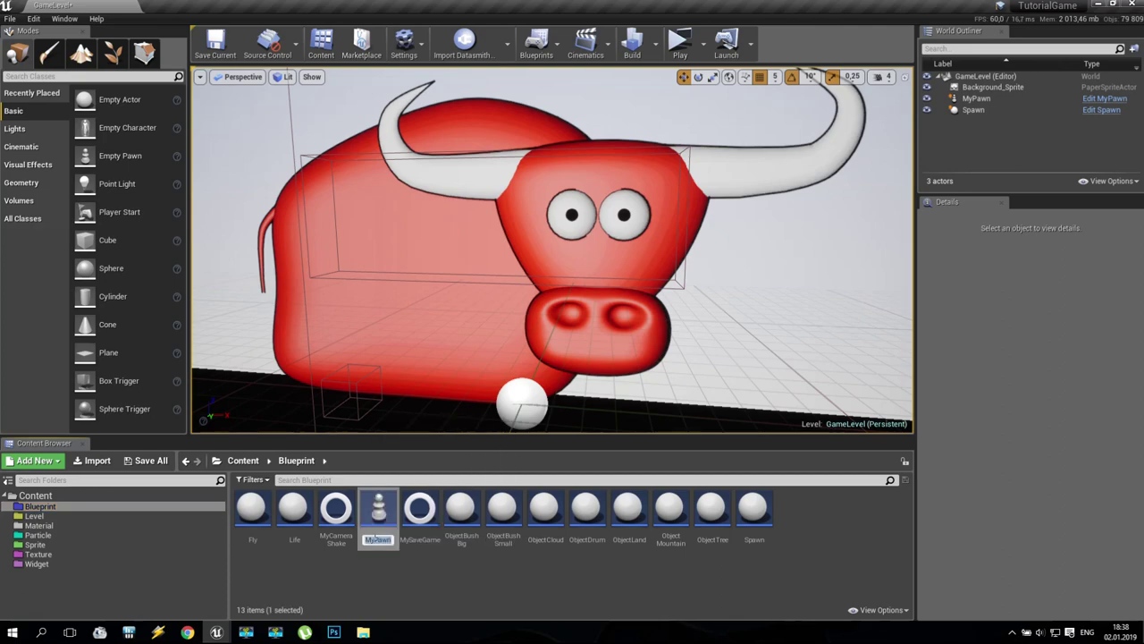
Look over the commented node groups in MyPawn's Event Graph.
scroll(450, 296, down, 4)
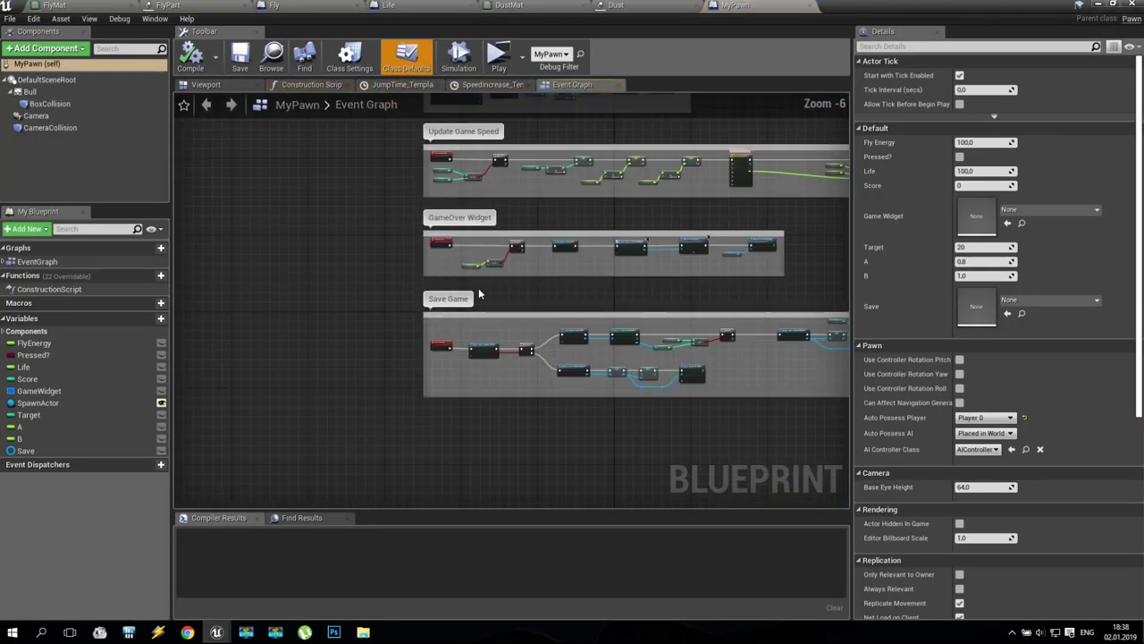
right_drag(608, 356, 517, 555)
right_drag(760, 266, 734, 462)
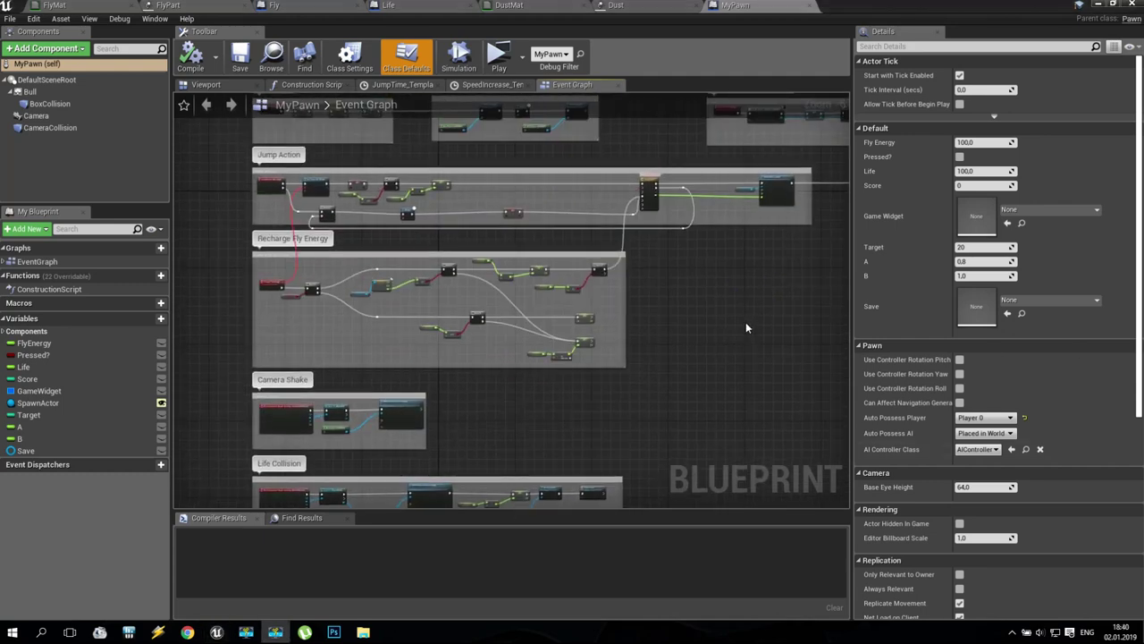
scroll(681, 284, down, 3)
scroll(419, 199, up, 1)
right_drag(419, 199, 337, 204)
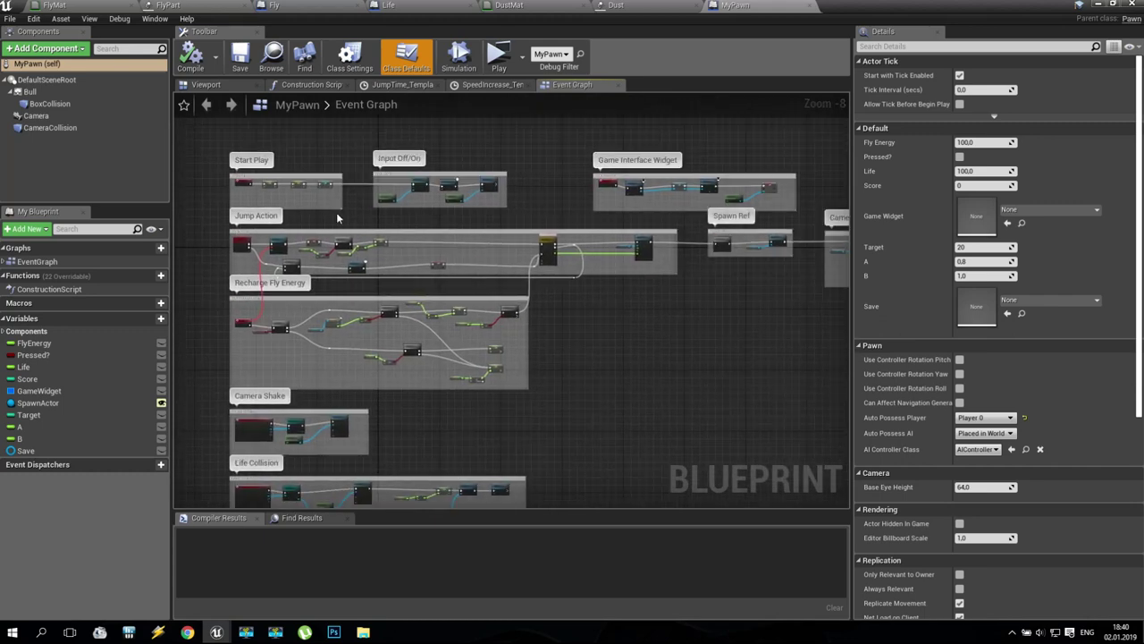
Add a Particle System component under the Bull sprite of MyPawn and name it Dust.
click(206, 84)
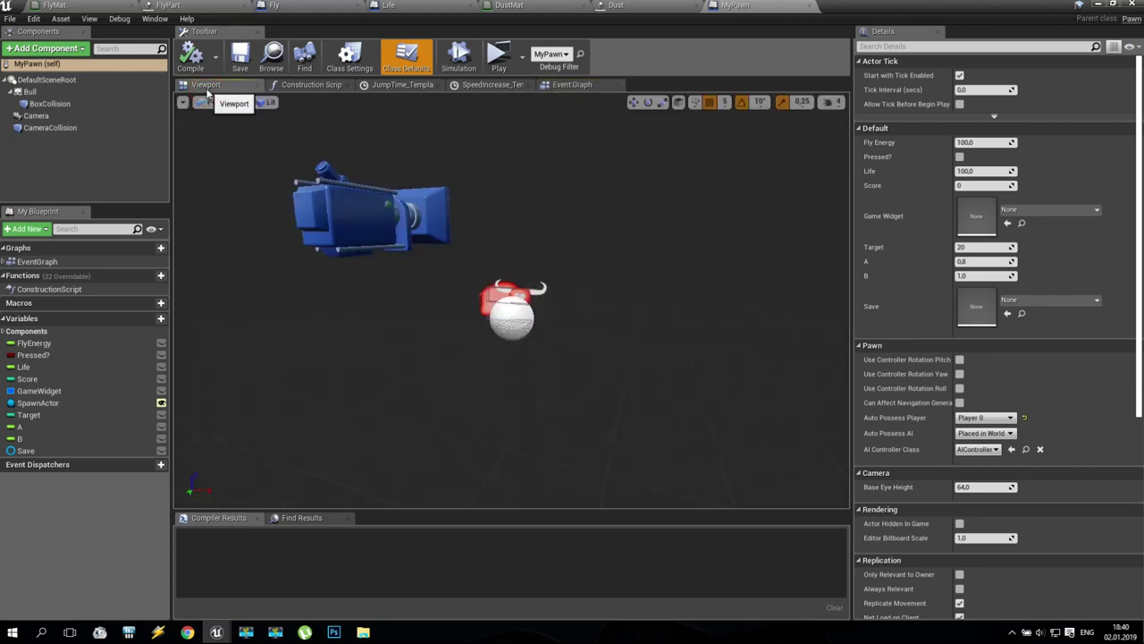
click(31, 92)
click(41, 49)
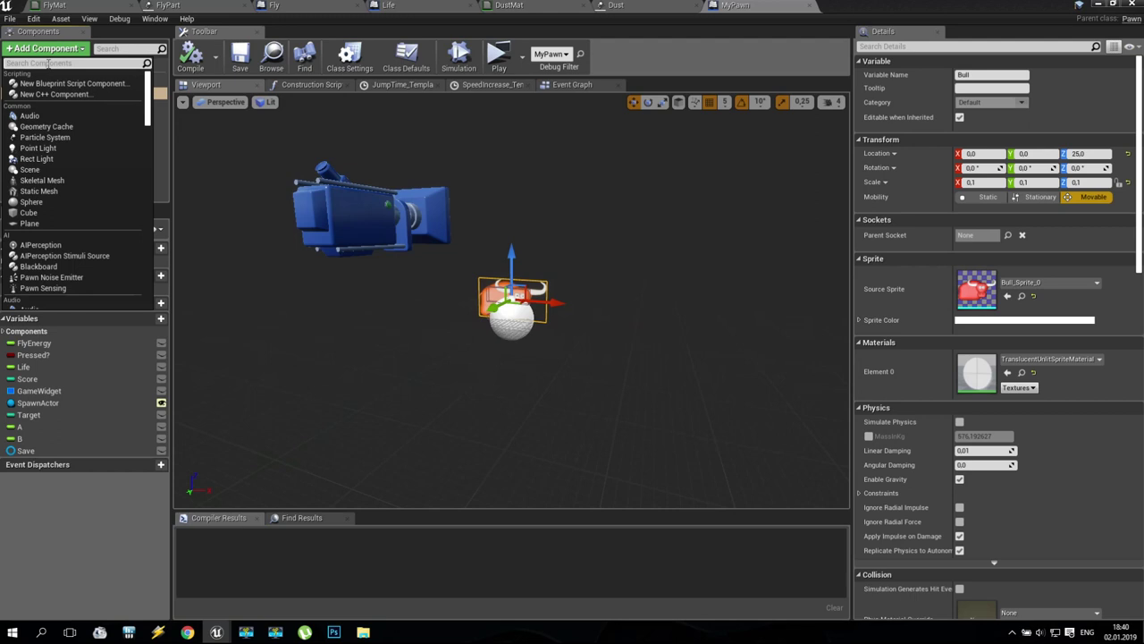
text(part)
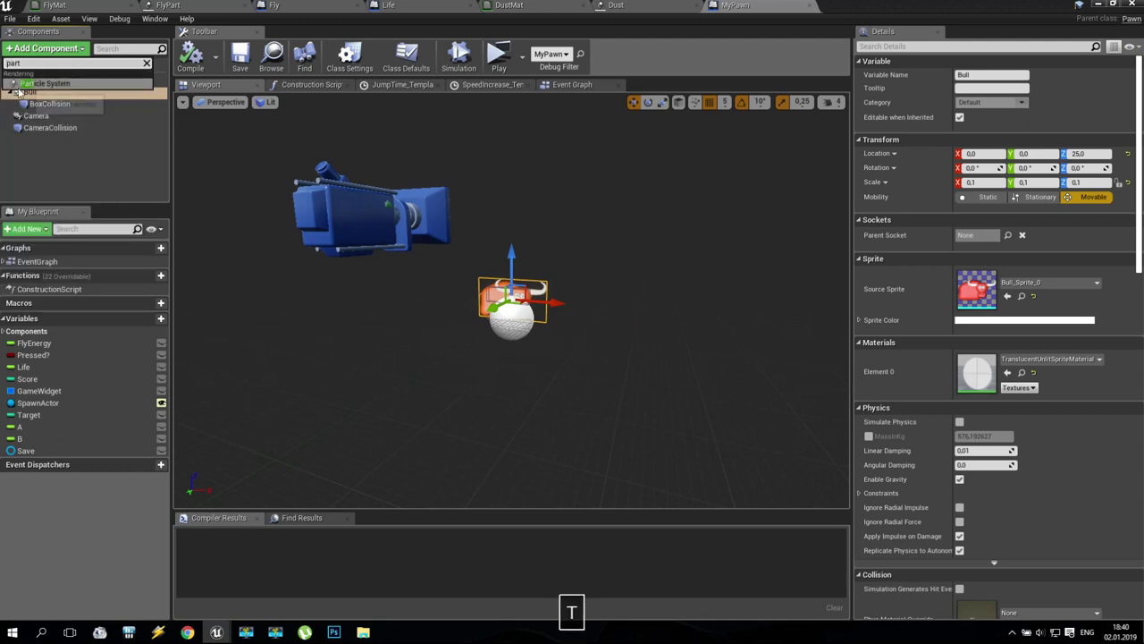
click(63, 83)
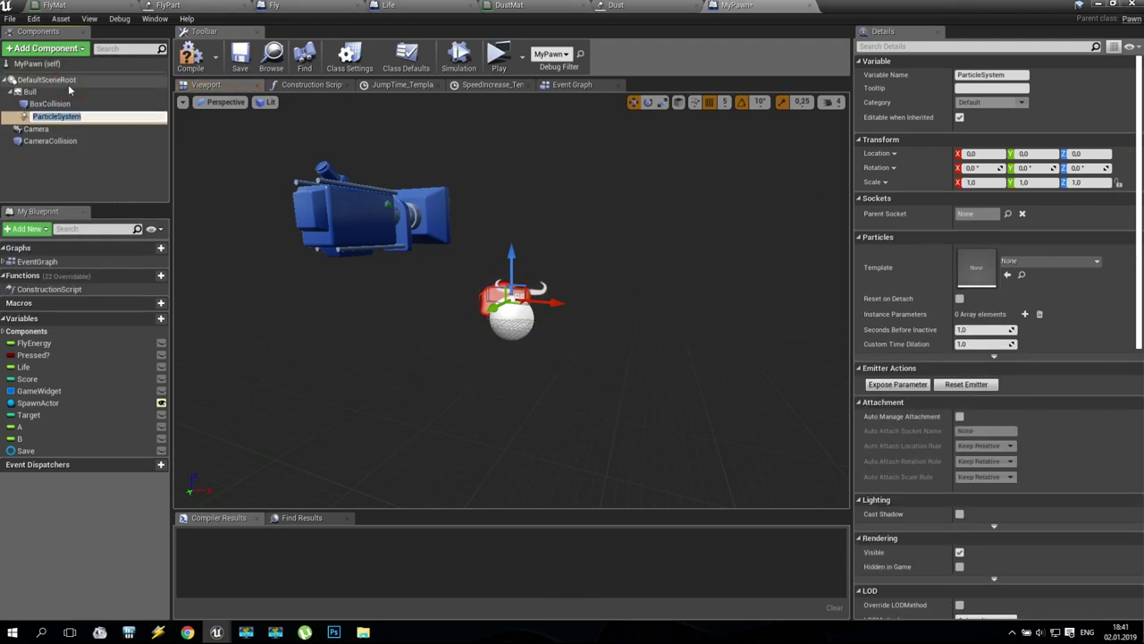
text(Dust)
key(Return)
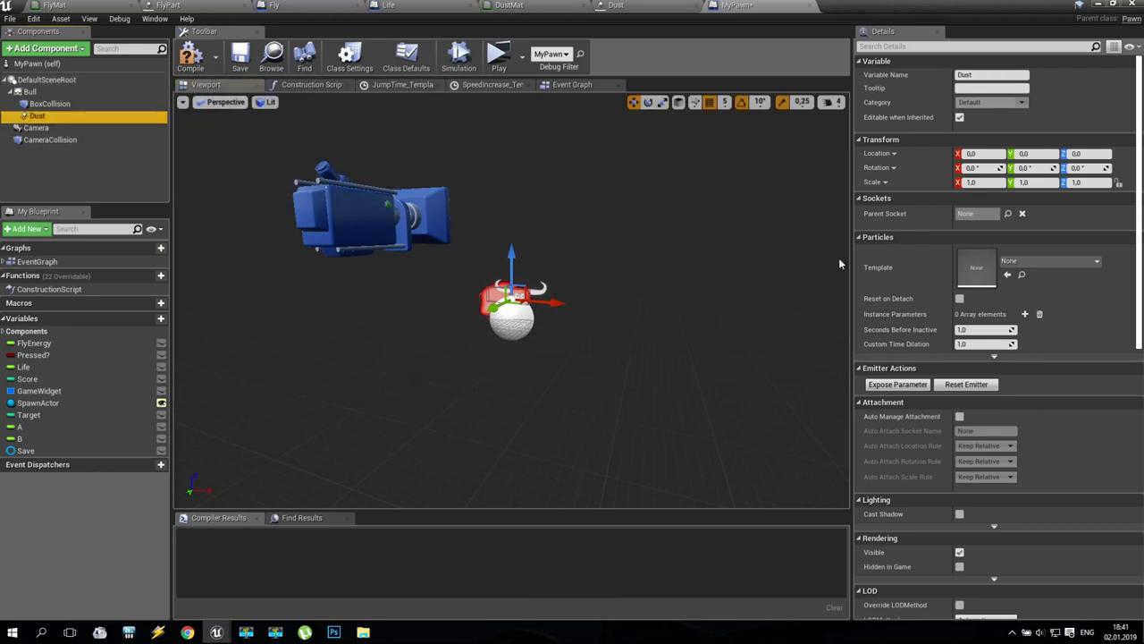
Assign the Dust particle system as the component's template and lower the component to Z -250 near the bull's feet.
click(1050, 261)
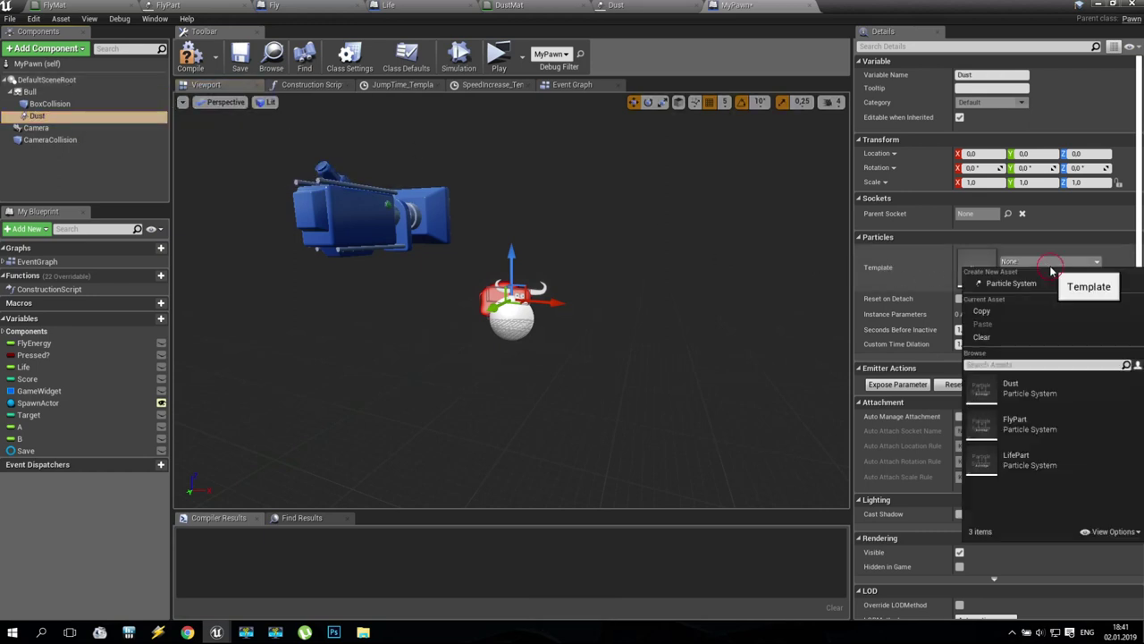
click(1043, 391)
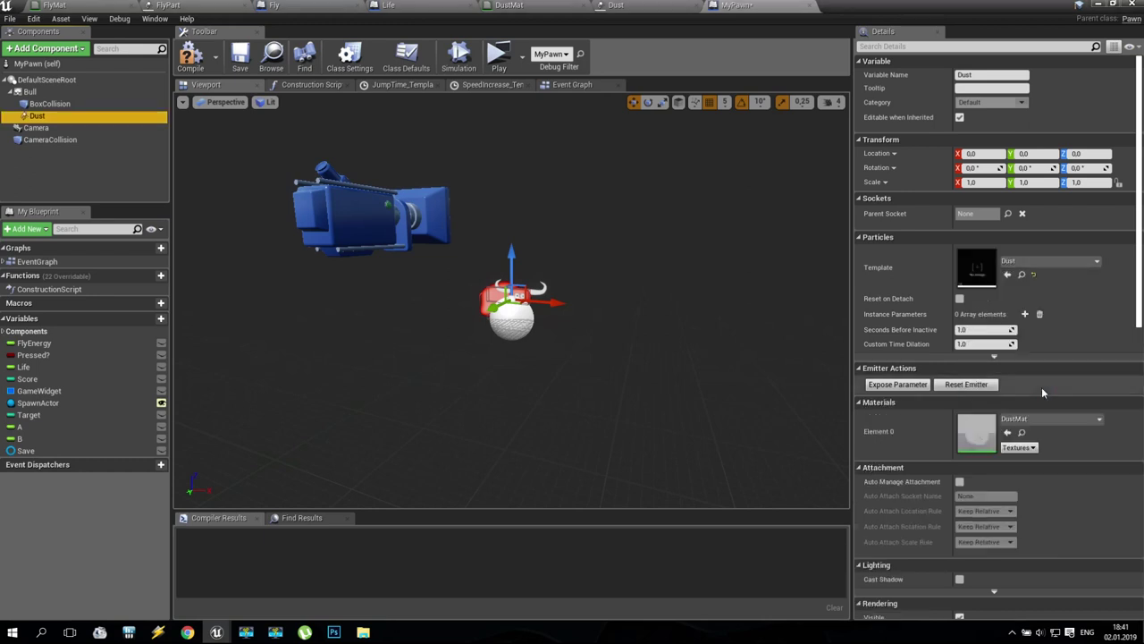
scroll(507, 286, up, 5)
scroll(508, 268, down, 3)
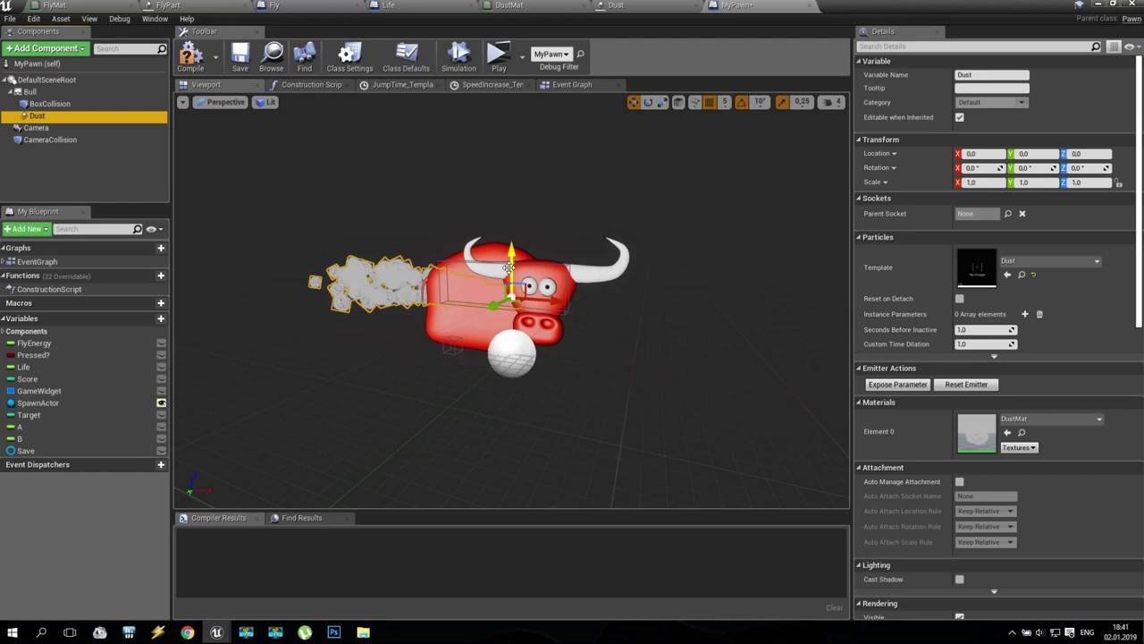
drag(507, 266, 508, 280)
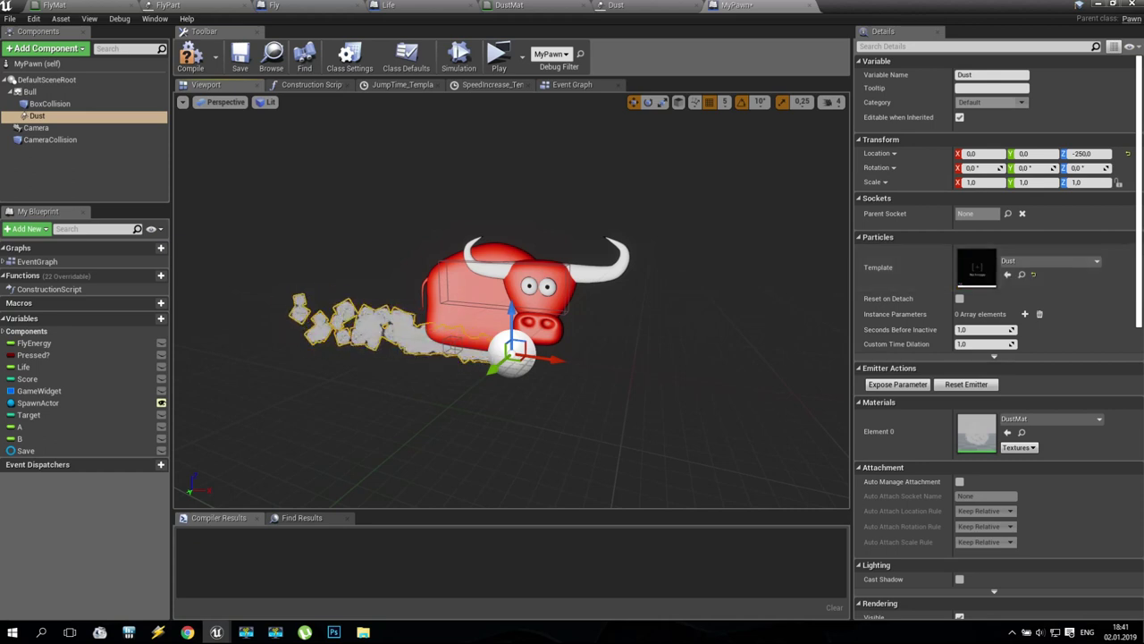
click(703, 406)
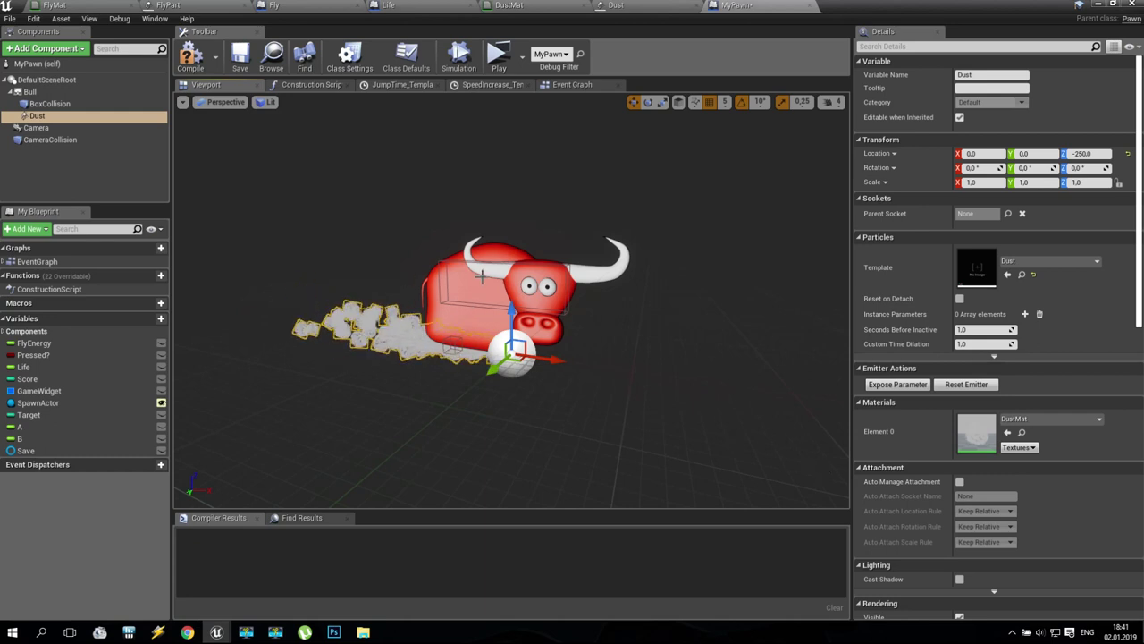
Set the Dust component's Translucency Sort Priority to 111 in the advanced rendering settings.
scroll(1056, 434, down, 3)
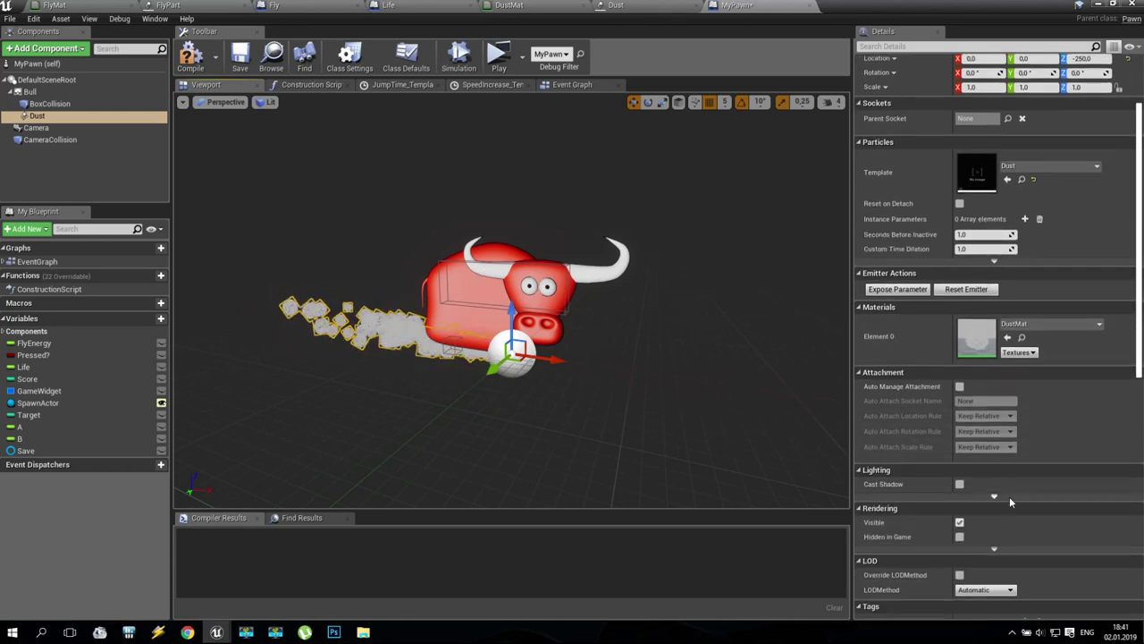
click(994, 548)
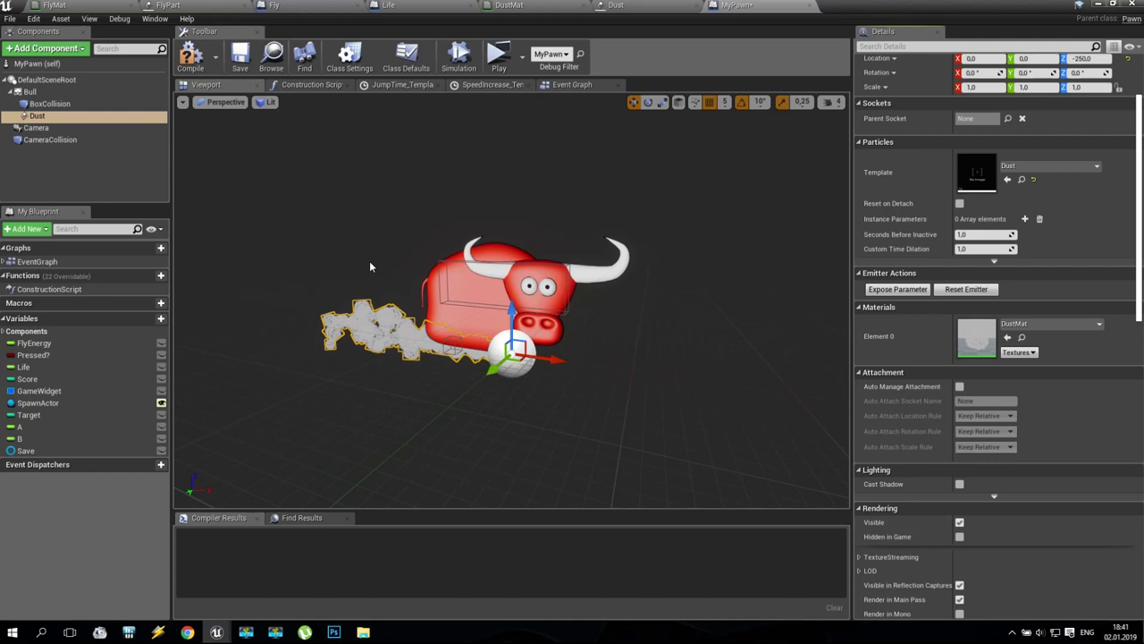
scroll(973, 489, down, 6)
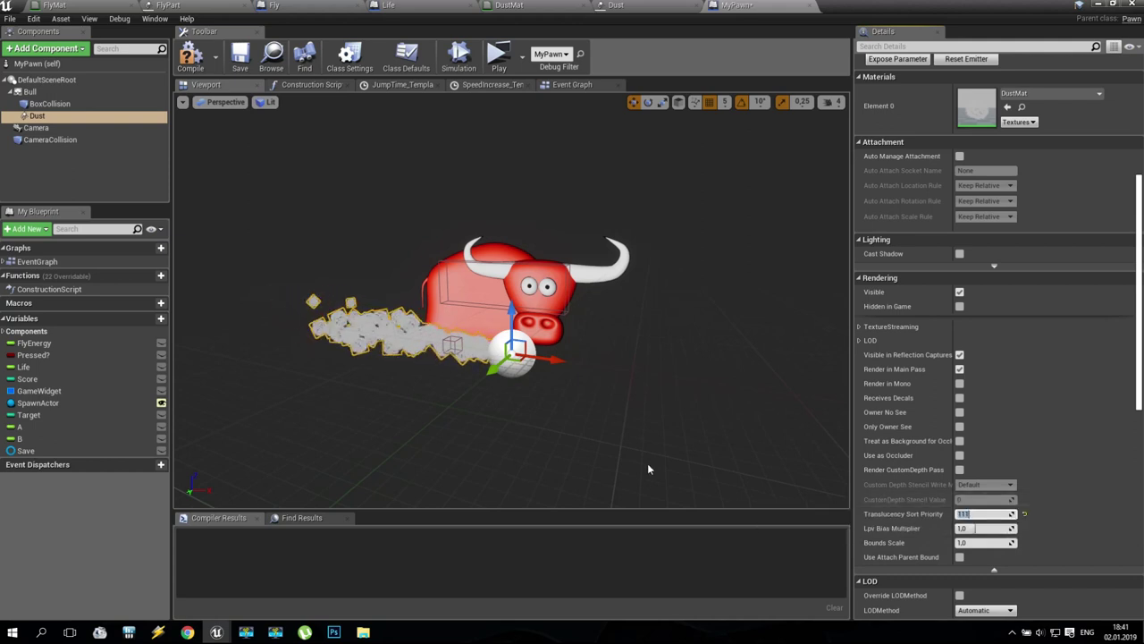
alt+drag(379, 396, 401, 396)
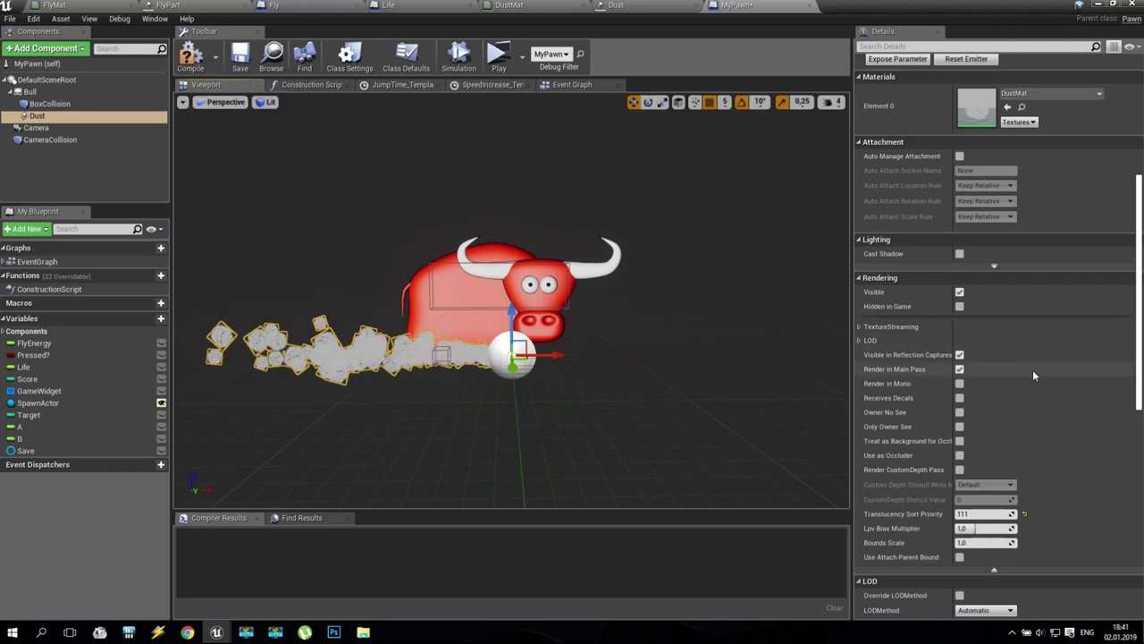
scroll(1028, 384, down, 3)
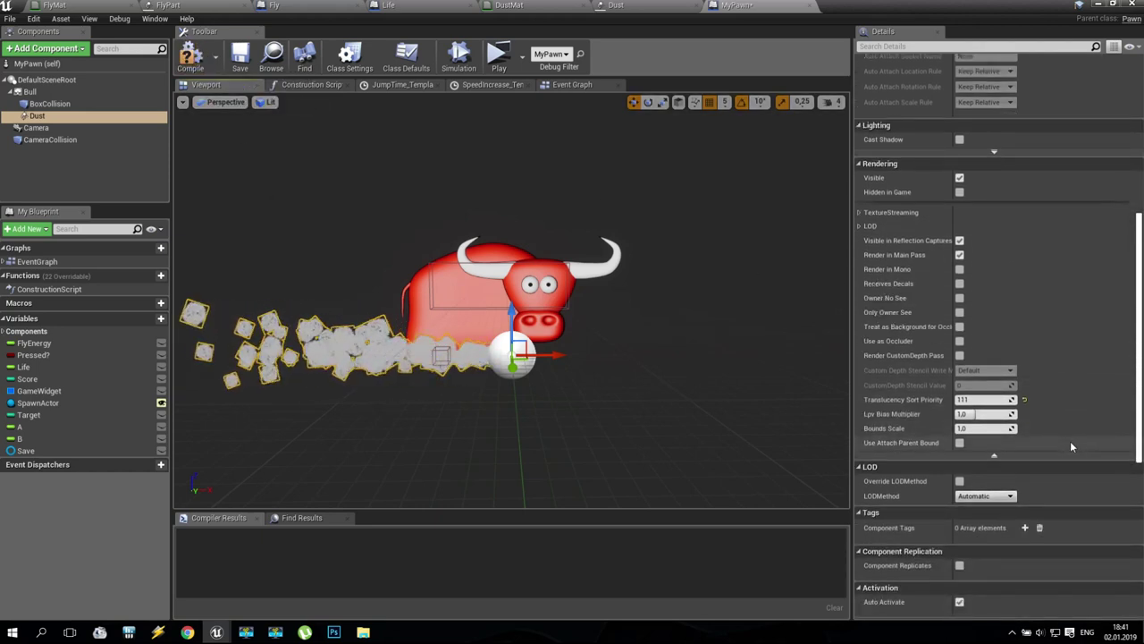
scroll(1070, 445, down, 3)
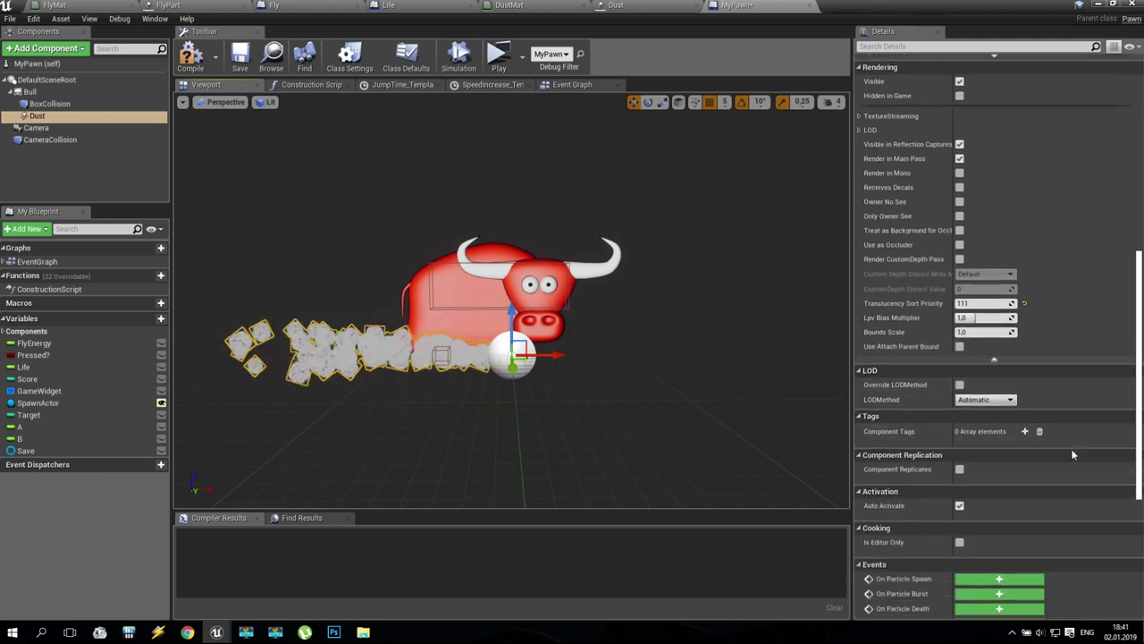
Turn off Auto Activate for the Dust component and compile the MyPawn blueprint.
click(960, 506)
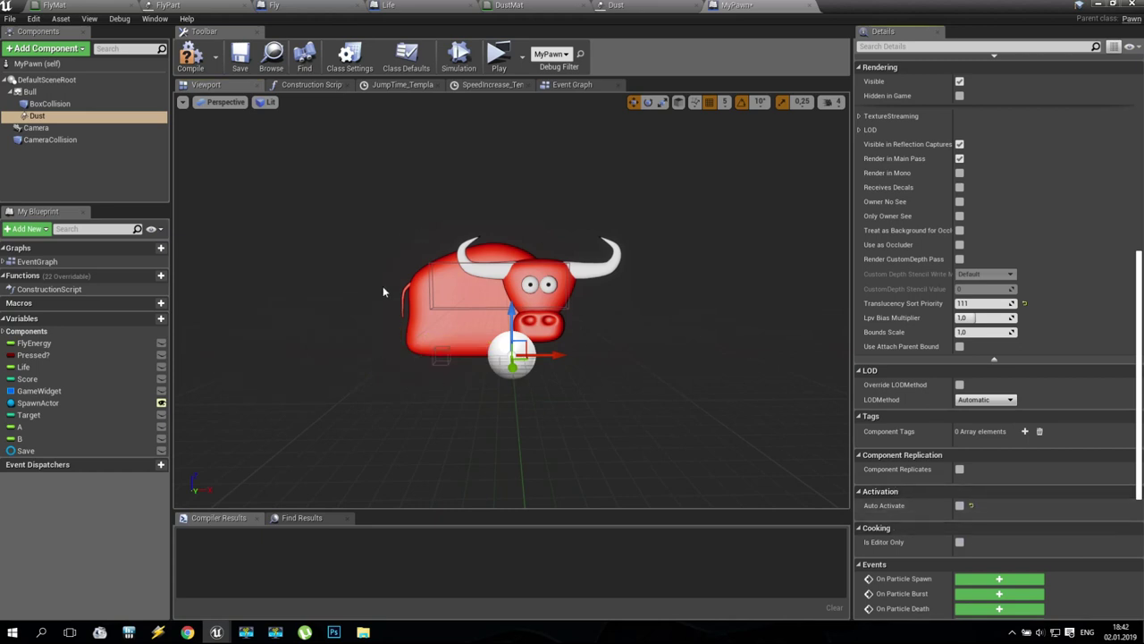
click(190, 55)
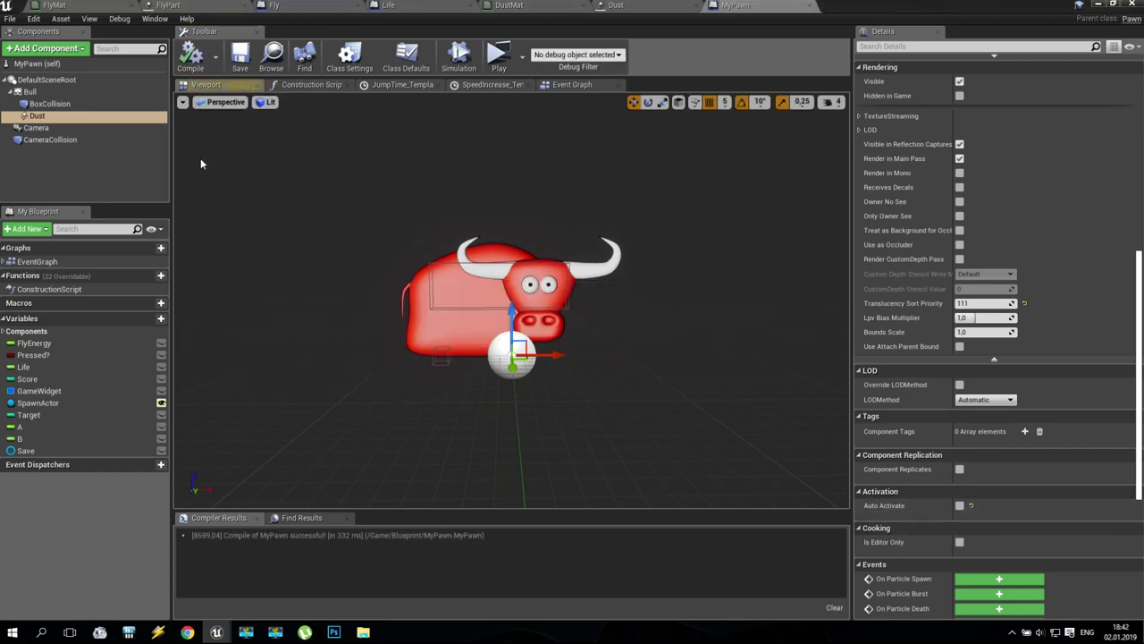
In the Event Graph's Camera Shake group, add an Activate (Dust) node after Client Play Camera Shake and place the Dust reference beneath the connecting wire.
click(572, 85)
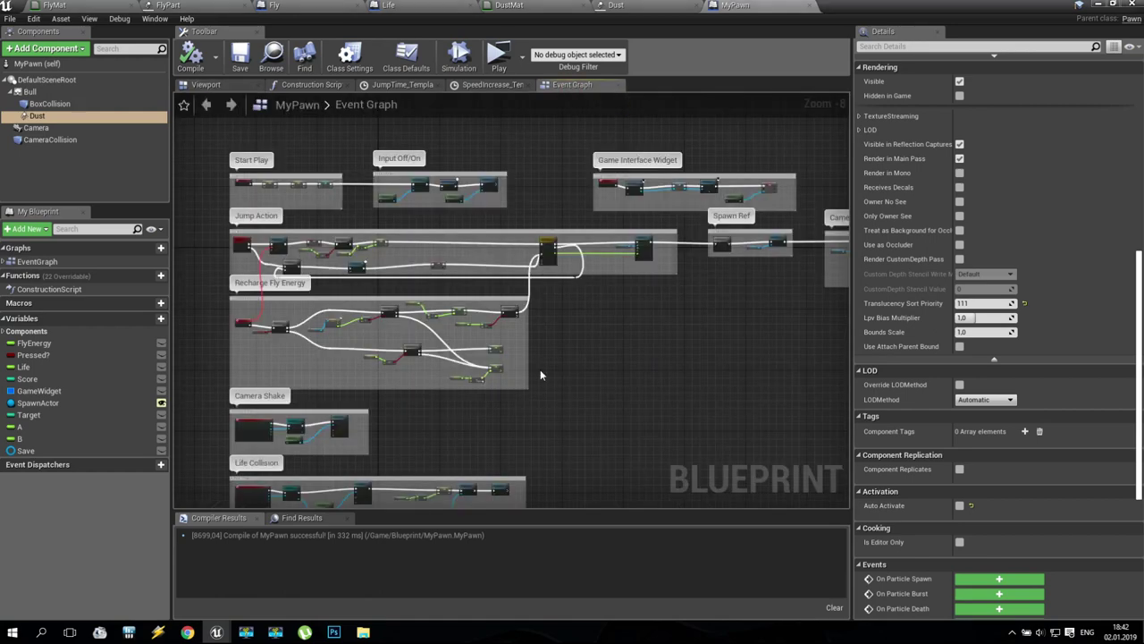
scroll(539, 376, down, 3)
right_drag(573, 410, 616, 330)
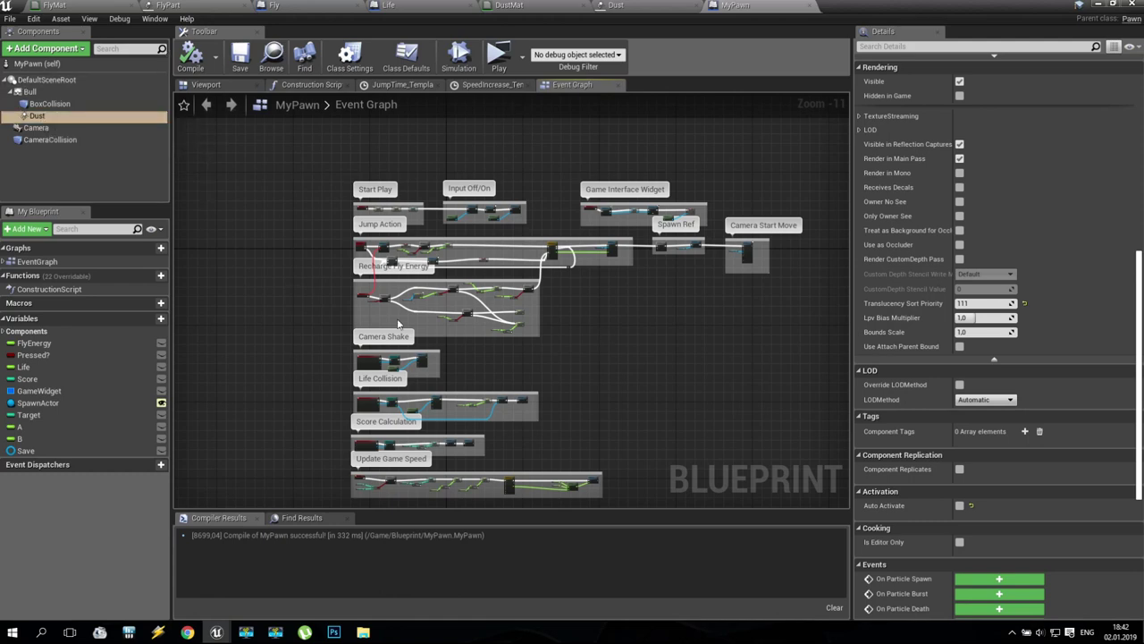
right_drag(583, 383, 571, 304)
scroll(362, 281, up, 9)
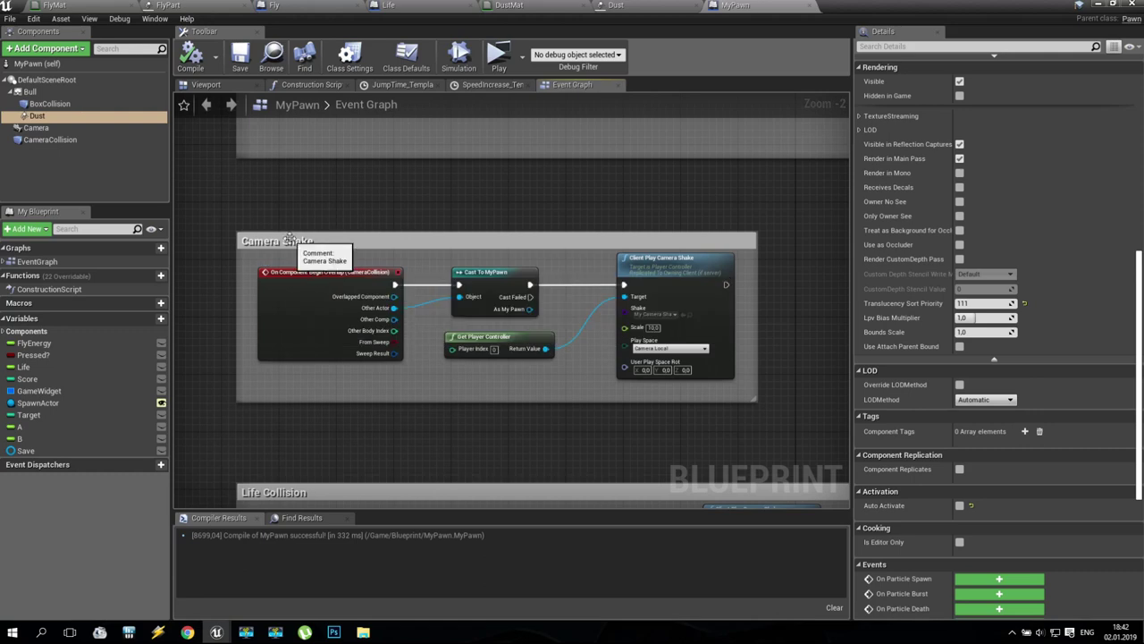
mouse_move(309, 278)
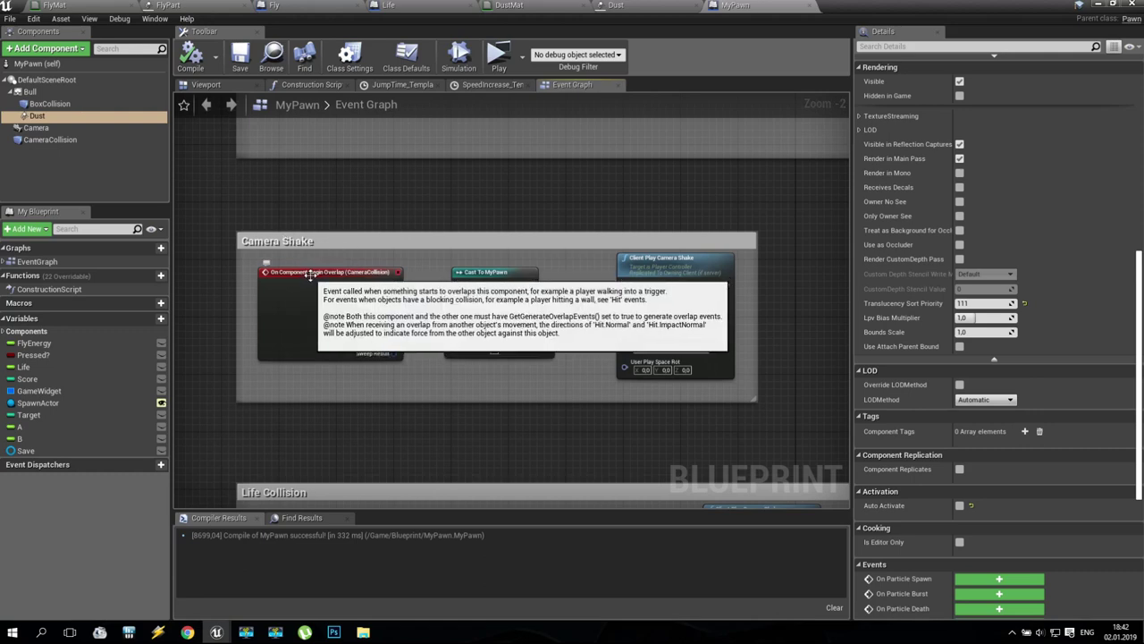
click(312, 278)
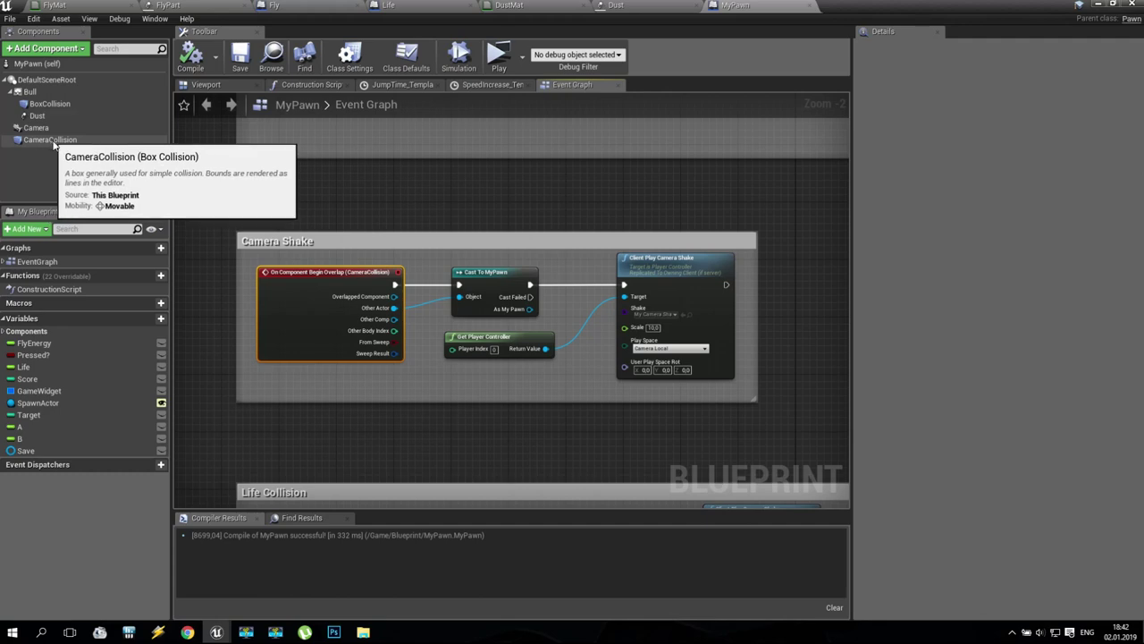
right_drag(640, 257, 451, 310)
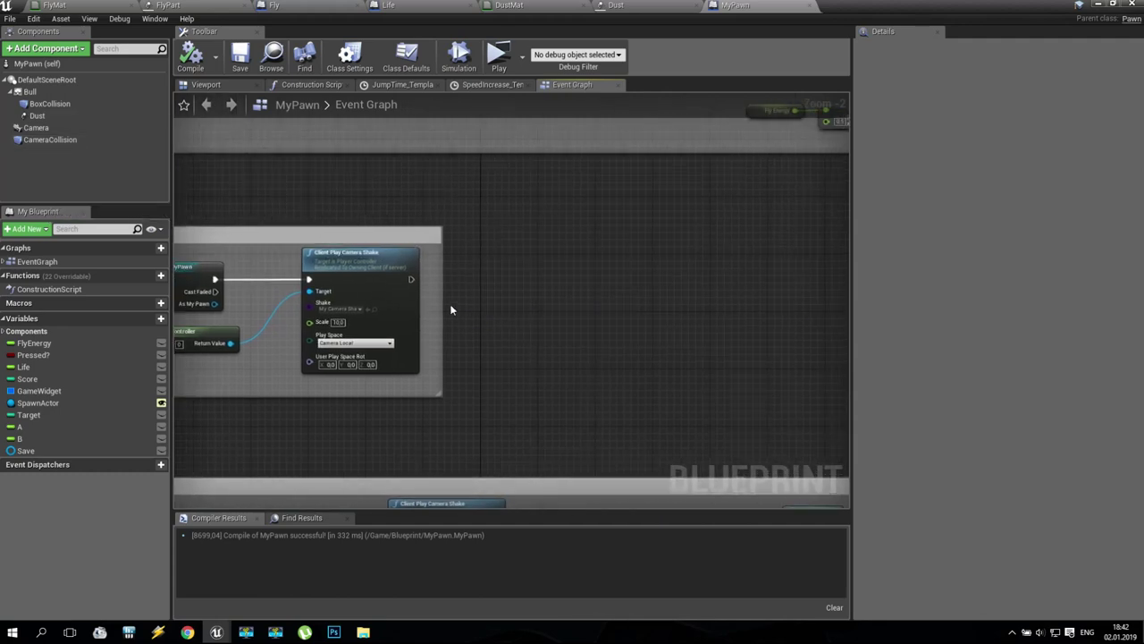
drag(412, 280, 575, 281)
text(activa)
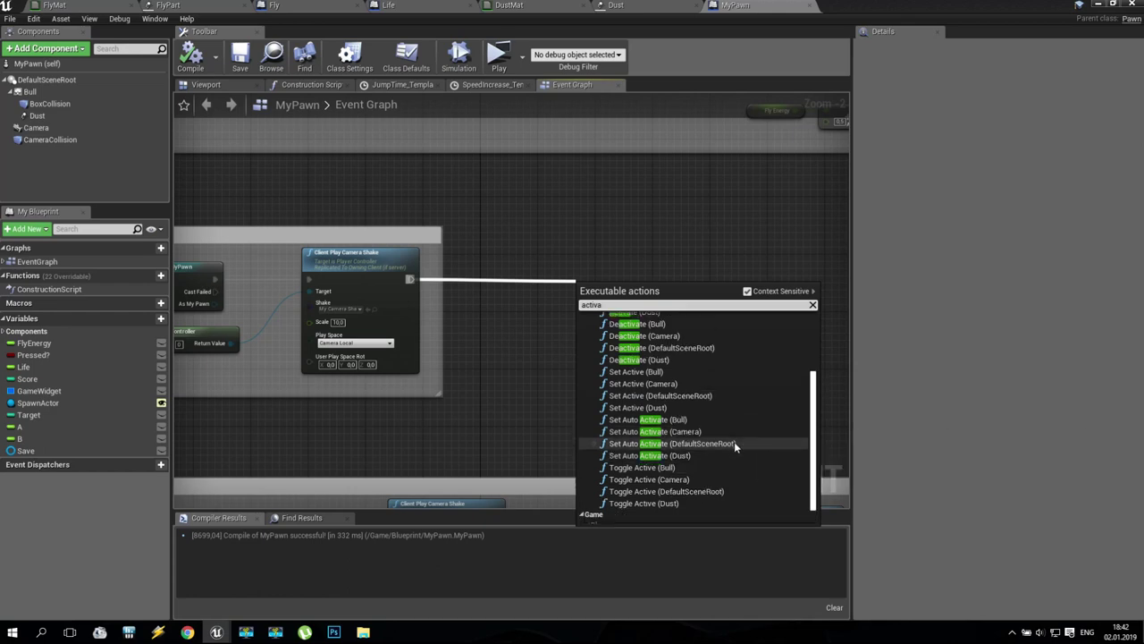
scroll(734, 441, up, 3)
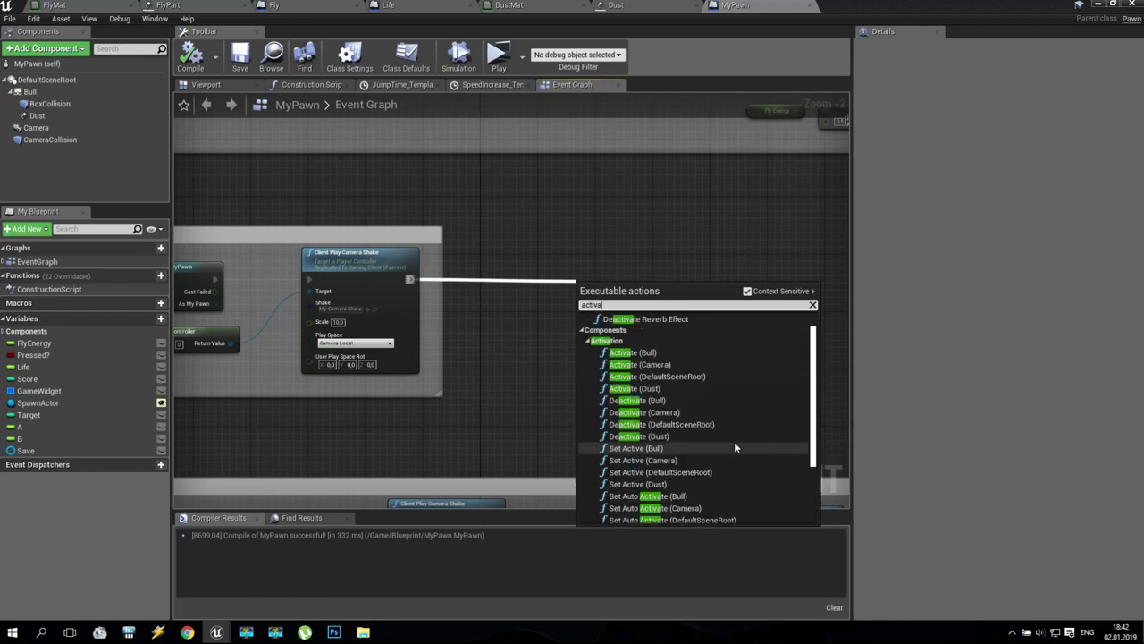
click(615, 390)
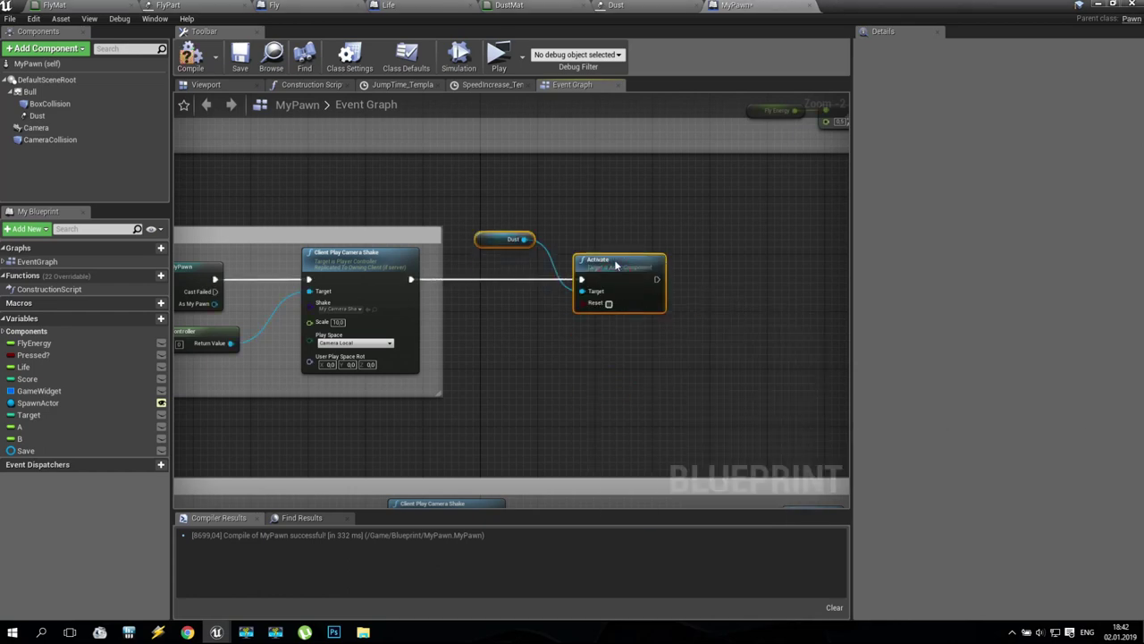
drag(487, 239, 499, 304)
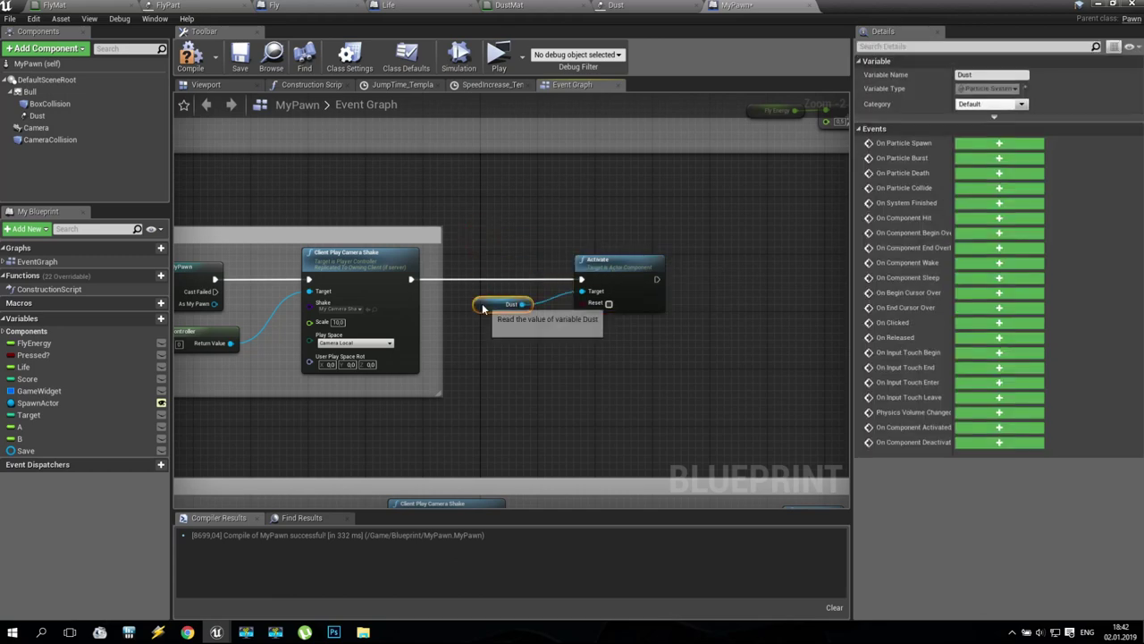
Insert a Deactivate (Dust) node between the Pressed output of InputAction MyJump and Set Timer by Event.
scroll(500, 264, down, 2)
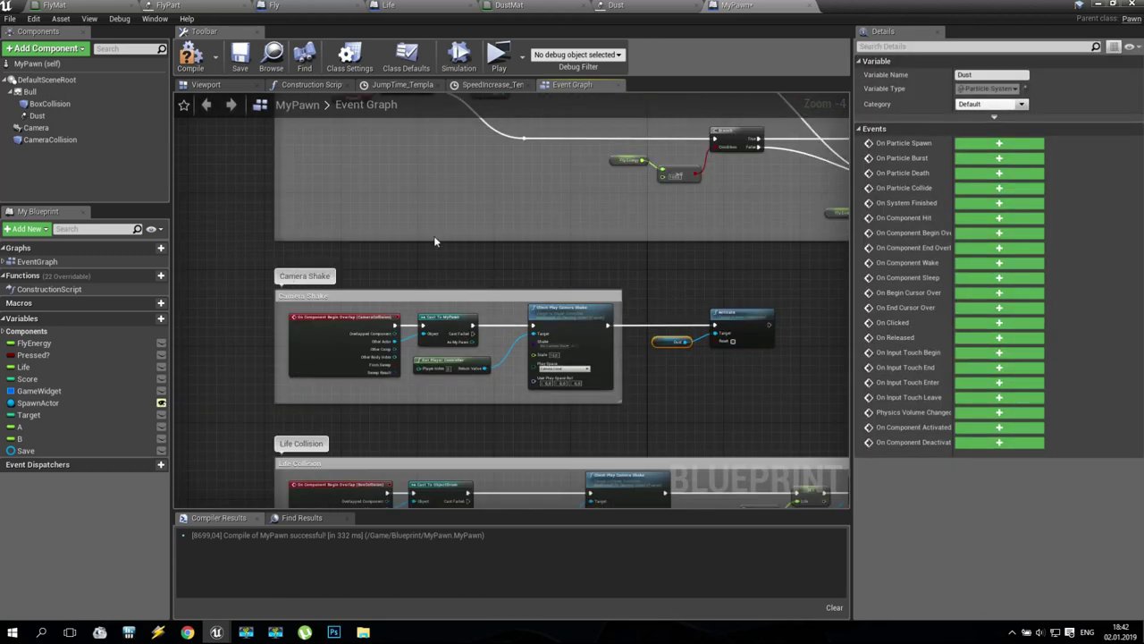
scroll(447, 224, down, 2)
right_drag(465, 199, 467, 375)
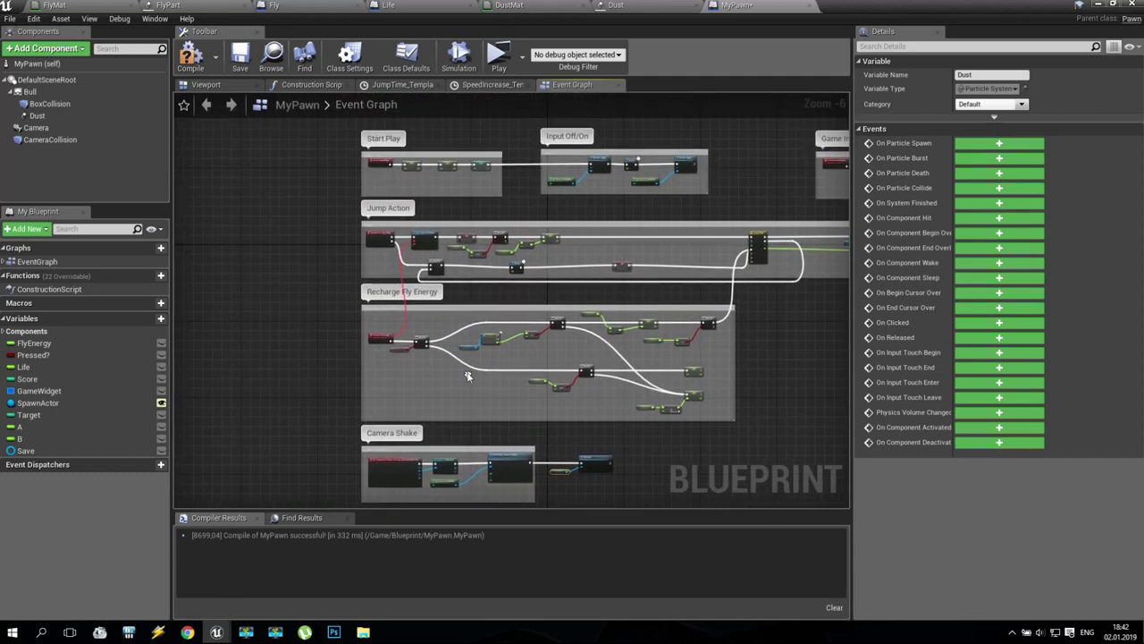
scroll(371, 243, up, 7)
right_drag(368, 245, 347, 369)
drag(343, 370, 383, 269)
text(deac)
click(462, 390)
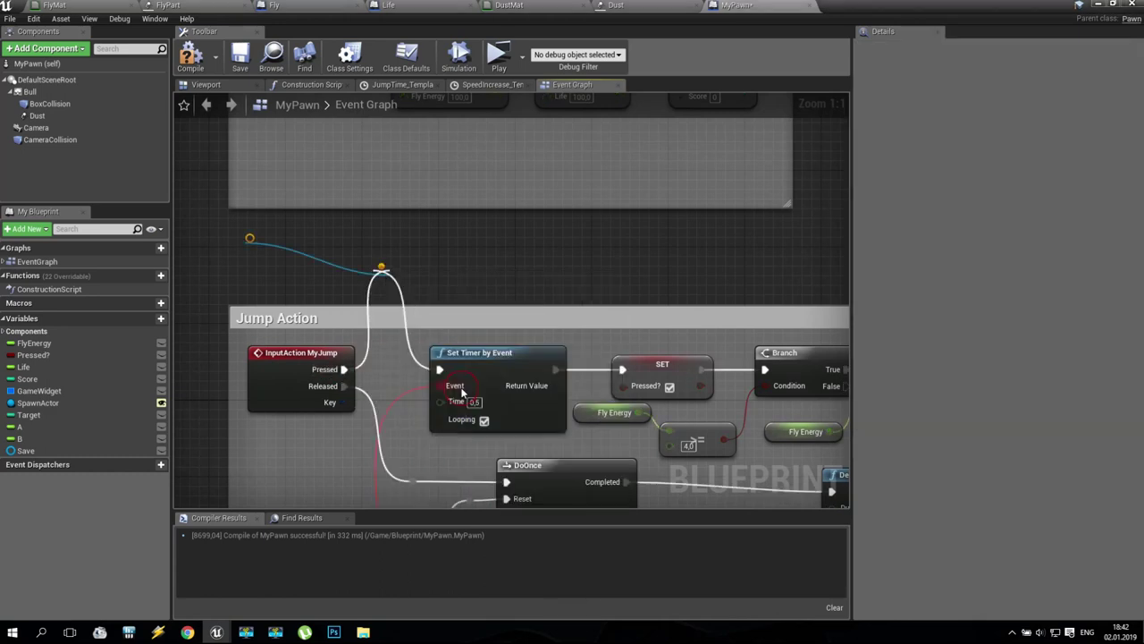
drag(438, 270, 409, 235)
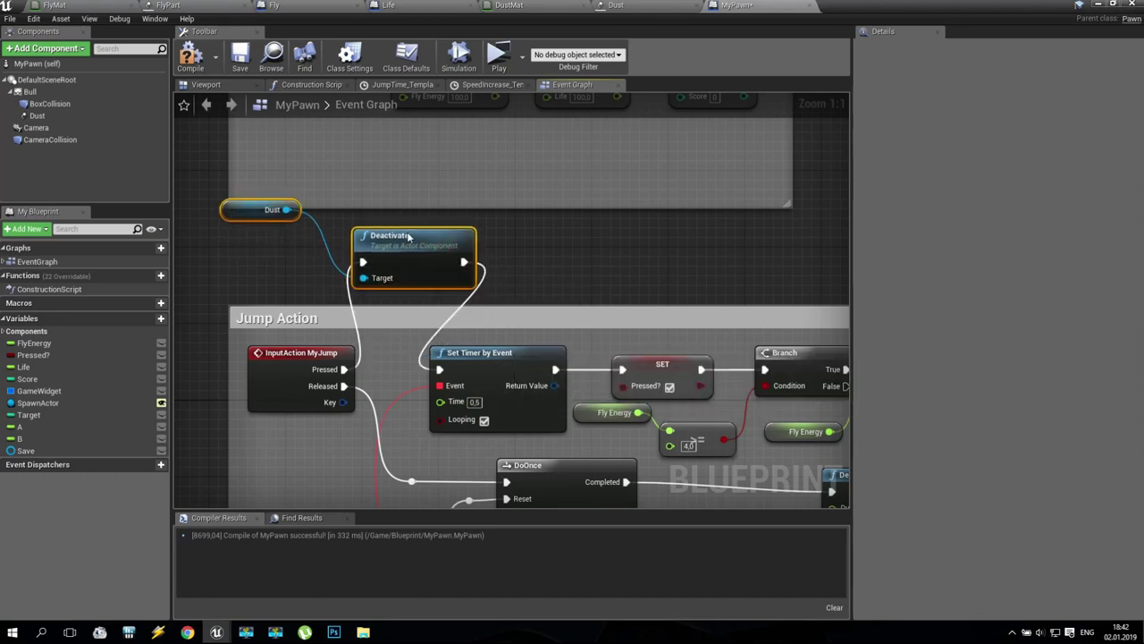
Shift the Jump Action nodes following the input event along to make room, and fit the Deactivate and Dust nodes inside the comment group.
scroll(465, 268, down, 6)
scroll(519, 302, up, 3)
right_drag(518, 302, 328, 270)
drag(227, 250, 584, 313)
drag(256, 258, 381, 257)
right_drag(174, 190, 451, 213)
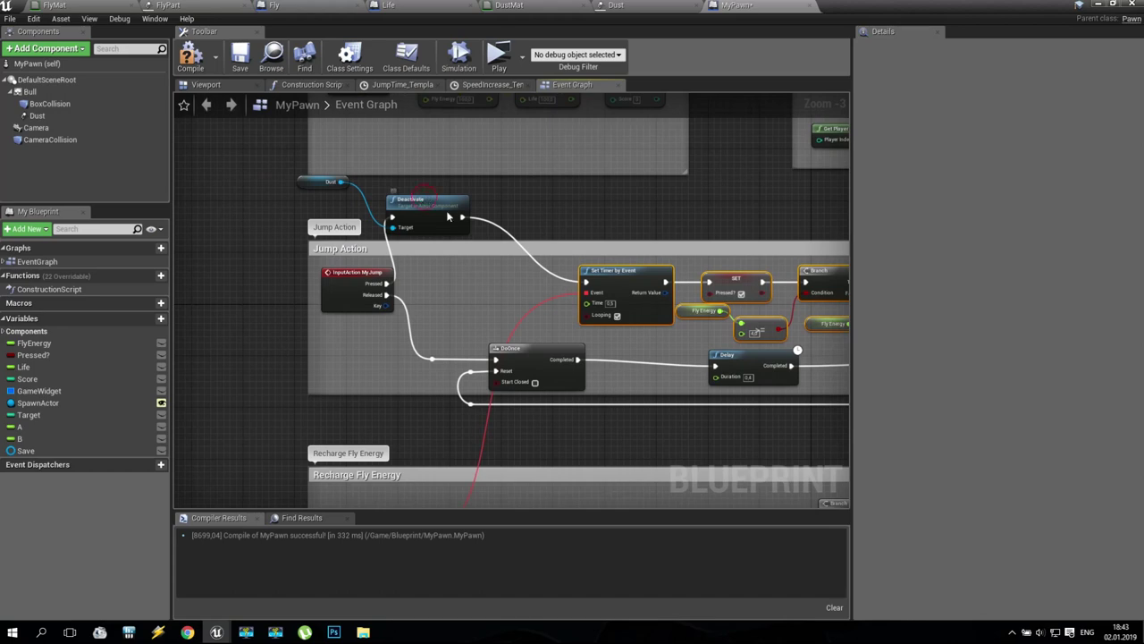
drag(427, 202, 481, 279)
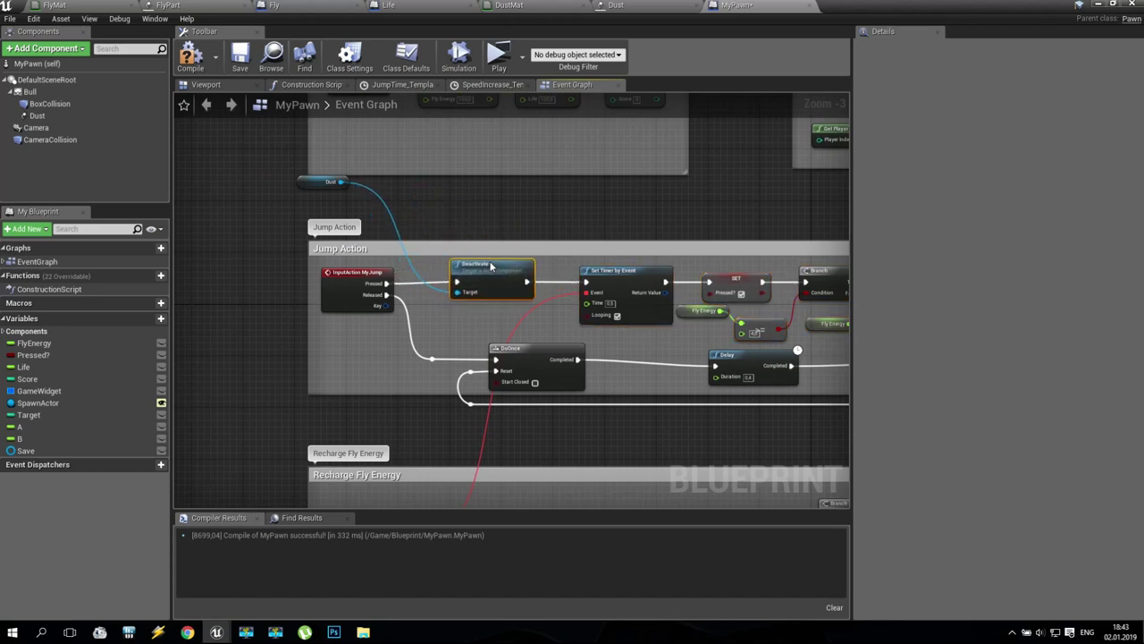
drag(309, 188, 401, 286)
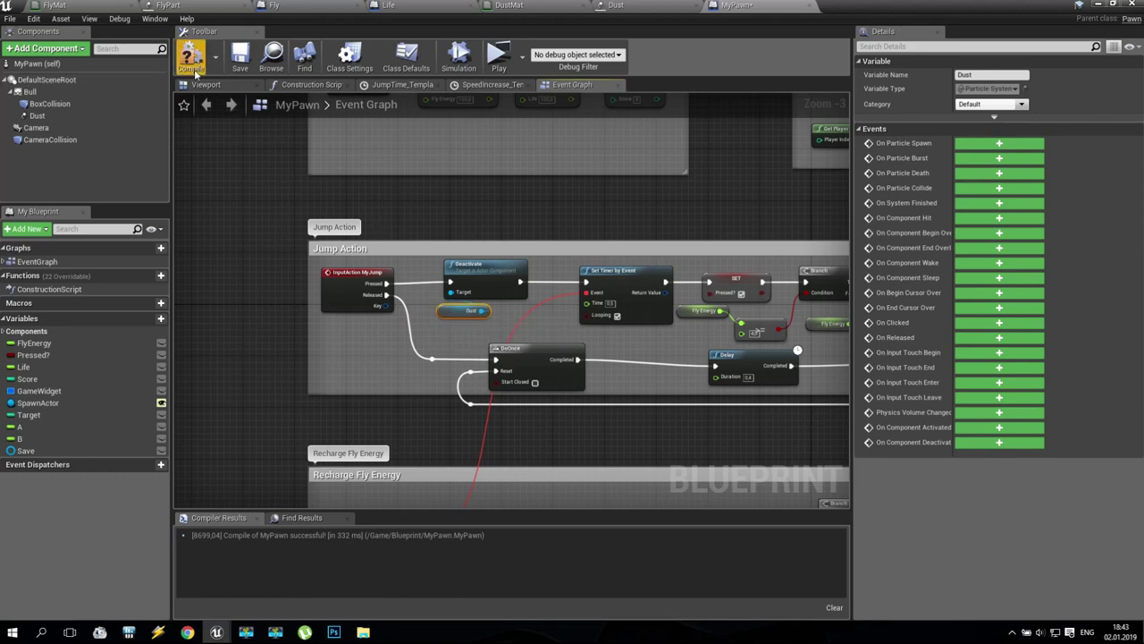
Run the game preview and make the bull jump repeatedly to check the dust trail on the ground and in the air.
click(500, 59)
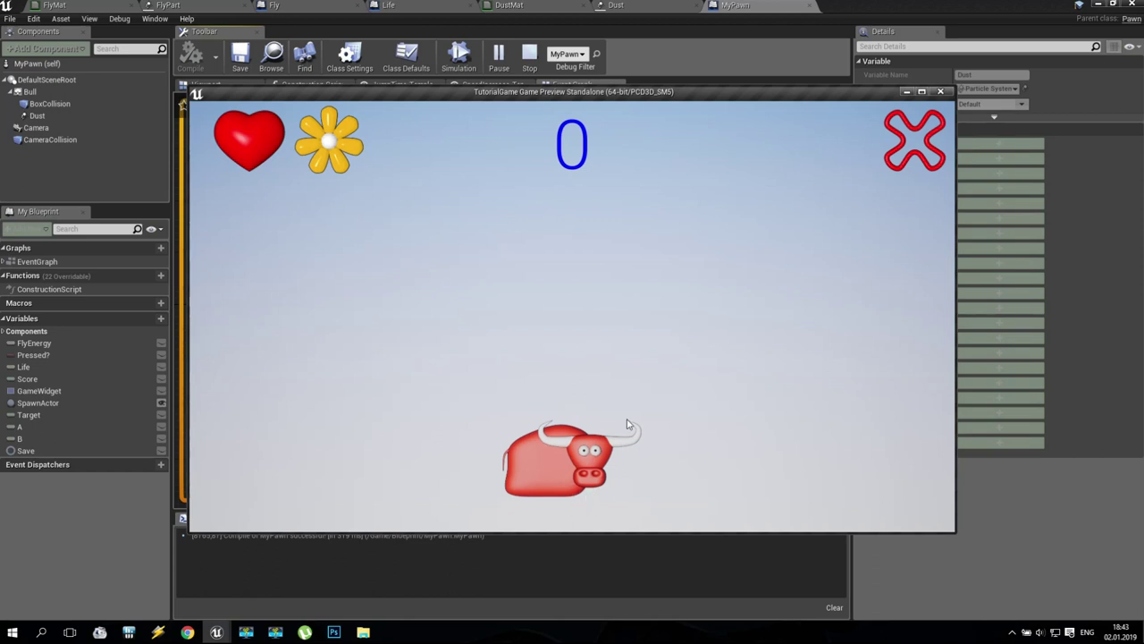
key(space)
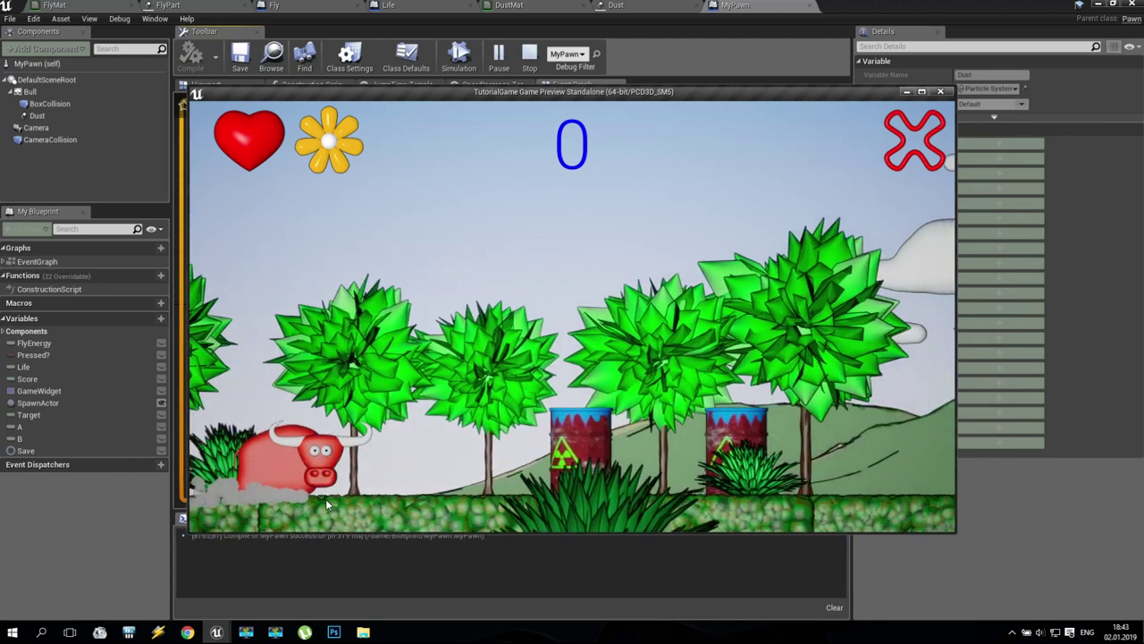
key(space)
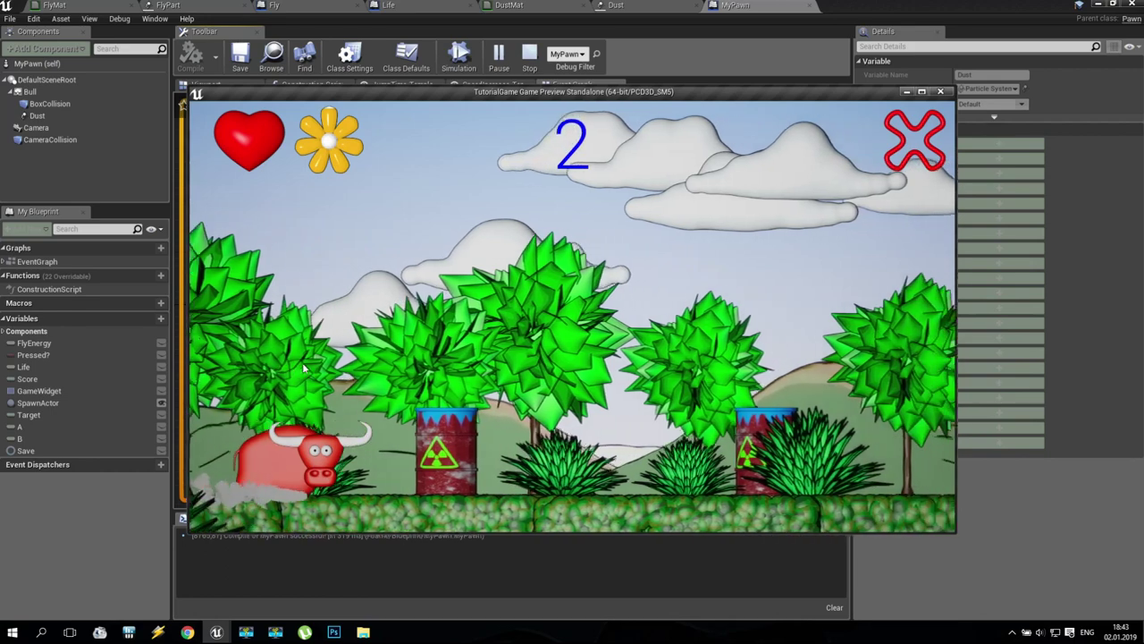
key(space)
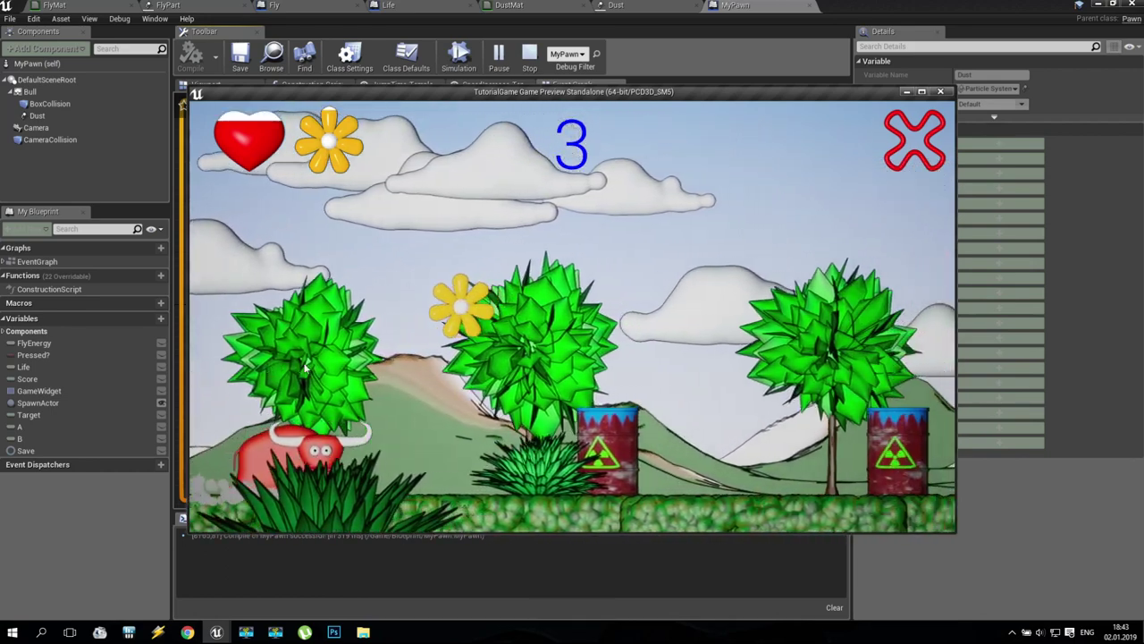
key(space)
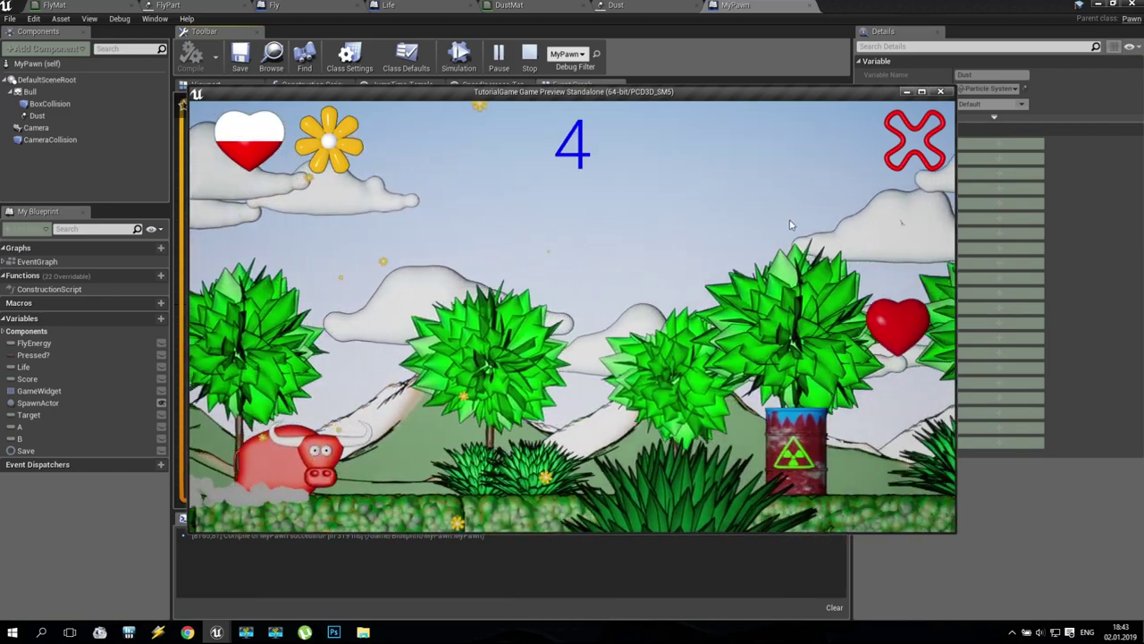
key(space)
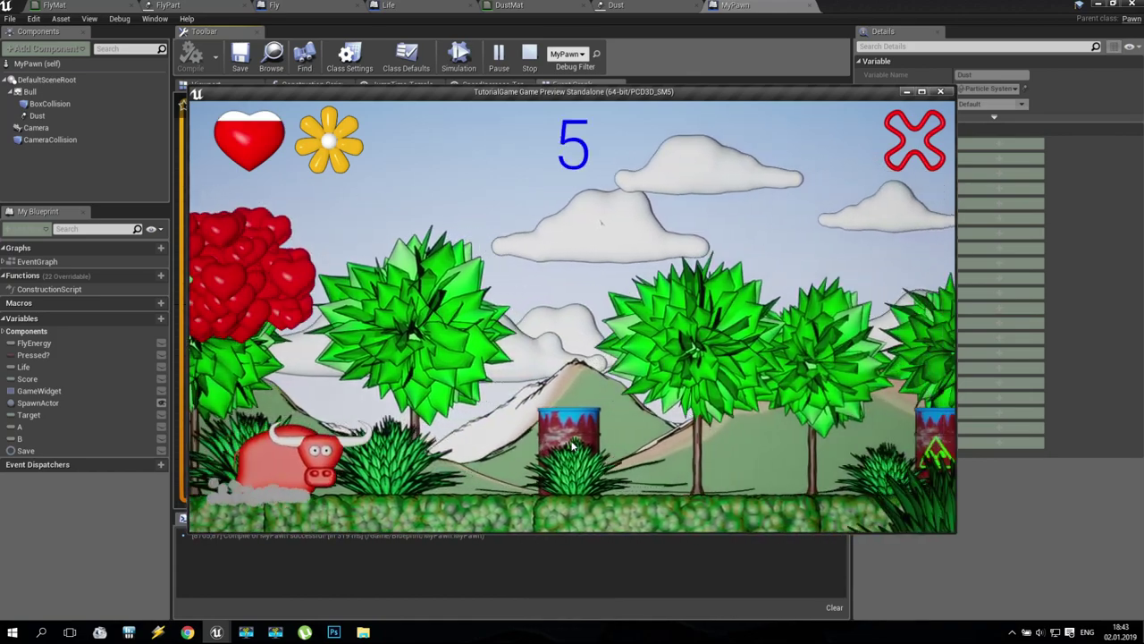
key(space)
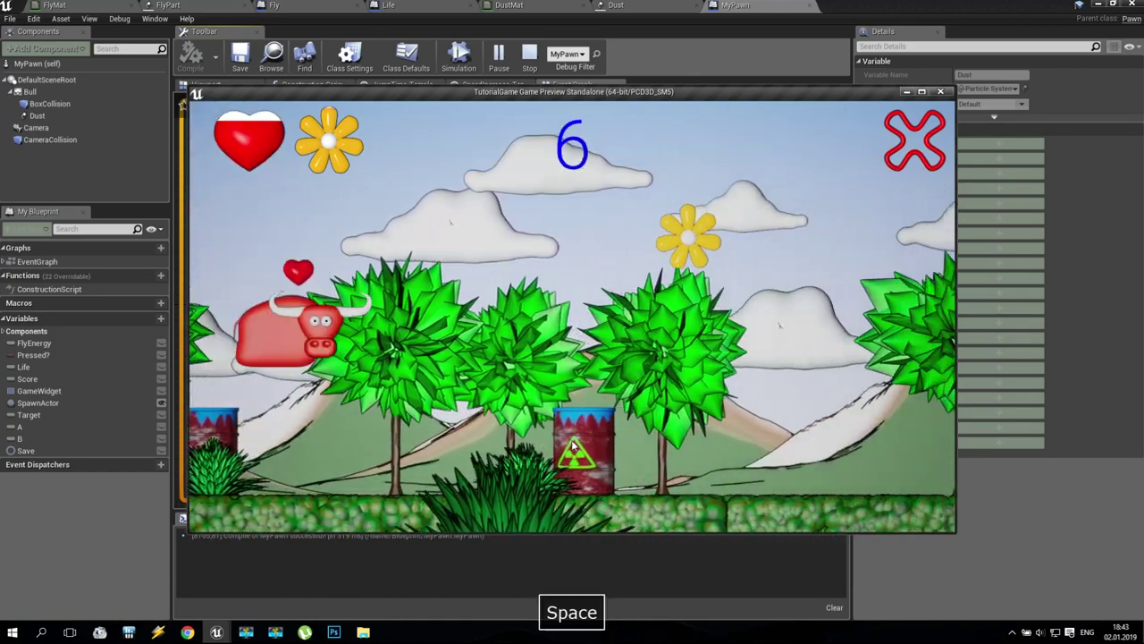
key(space)
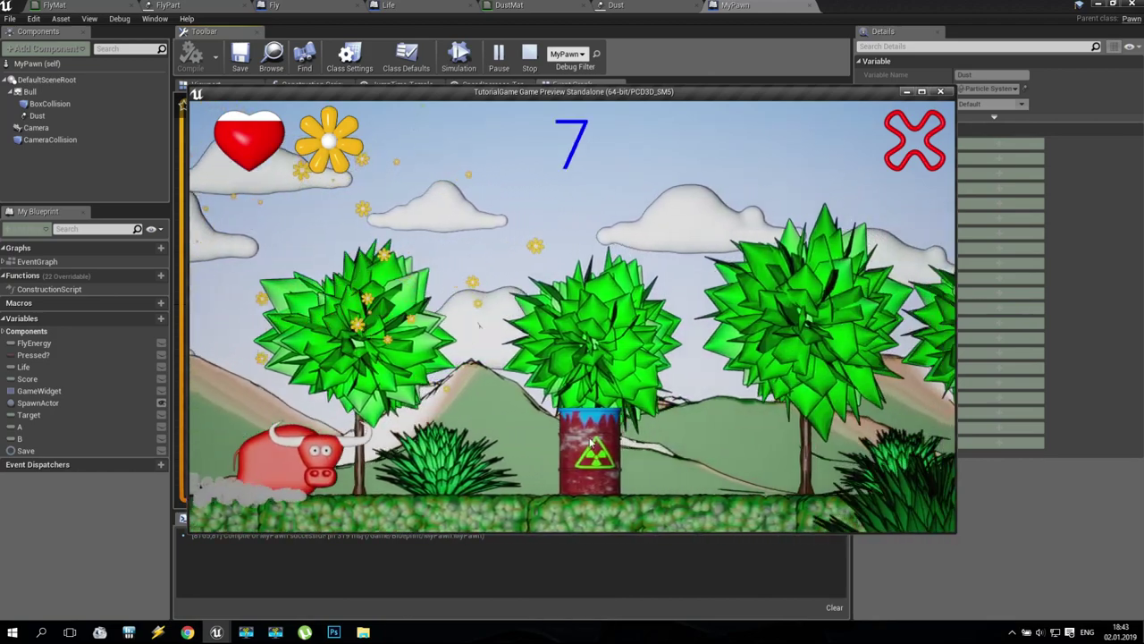
key(space)
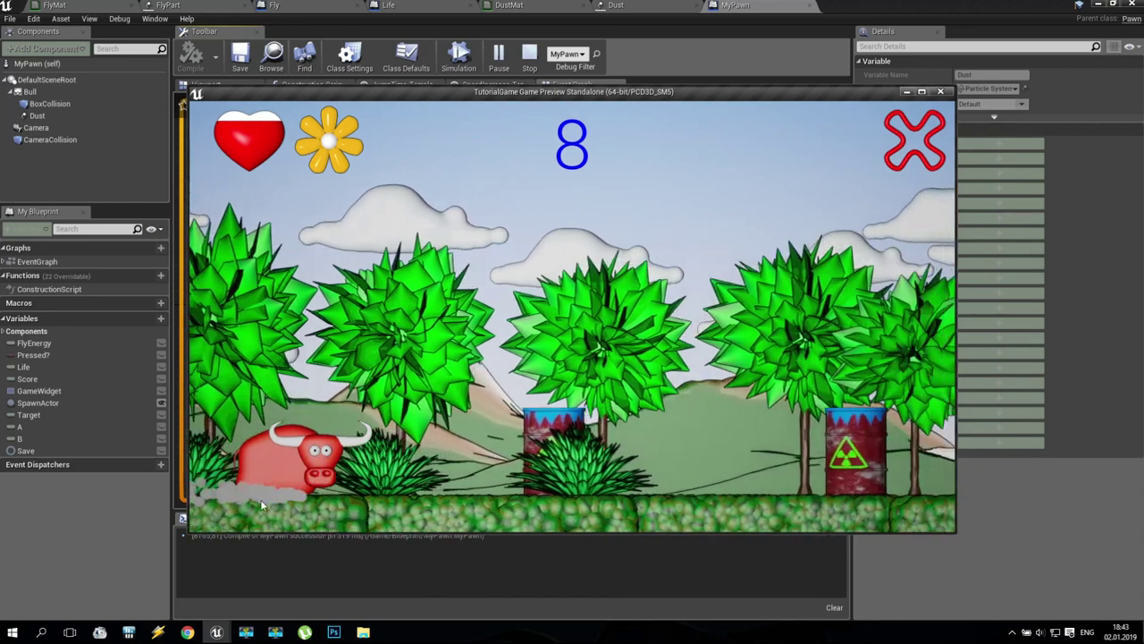
key(space)
key(space)
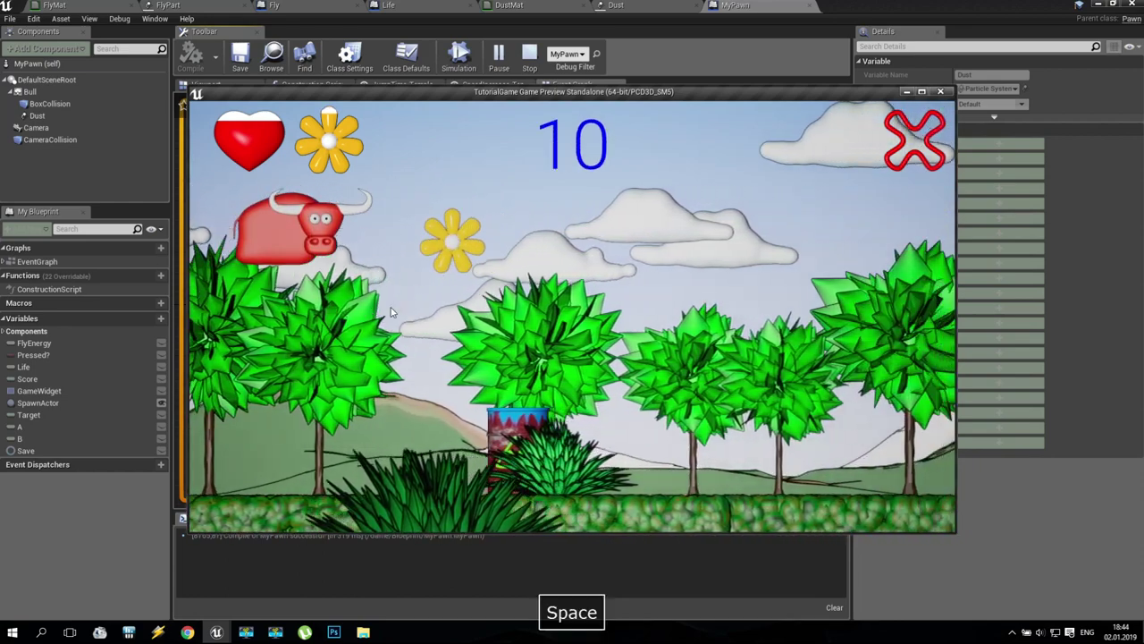
key(space)
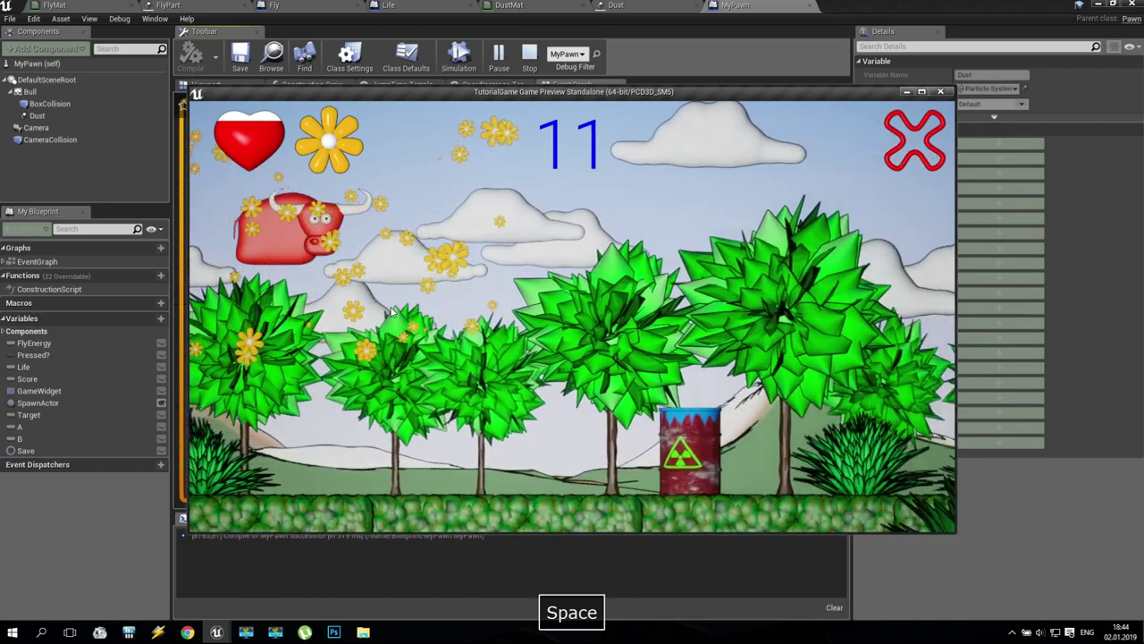
key(space)
key(space)
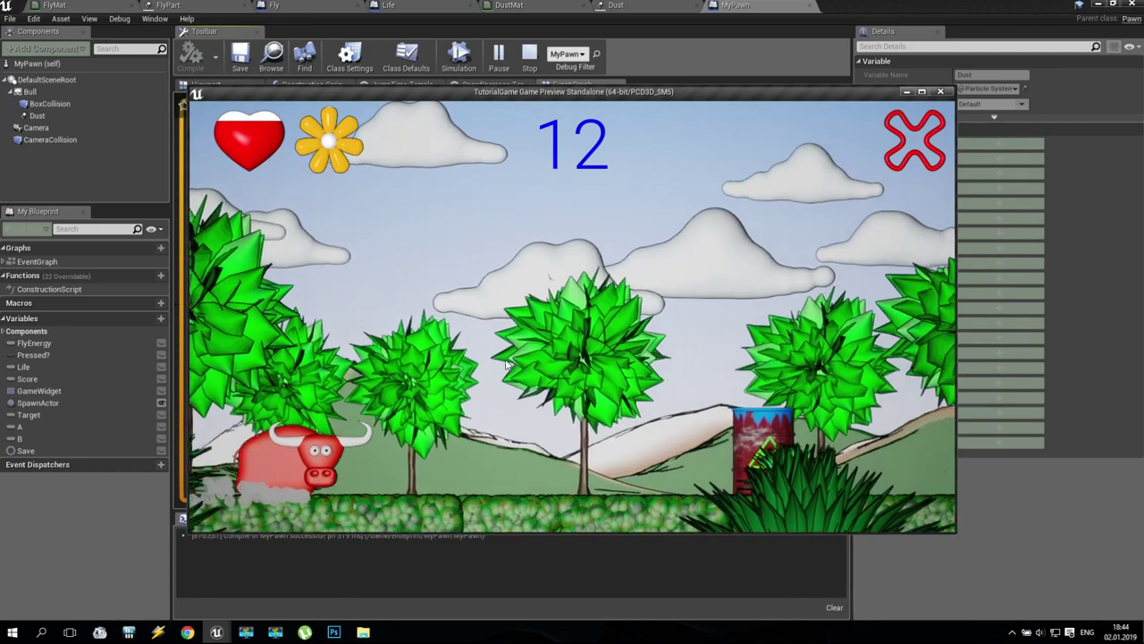
key(space)
key(space)
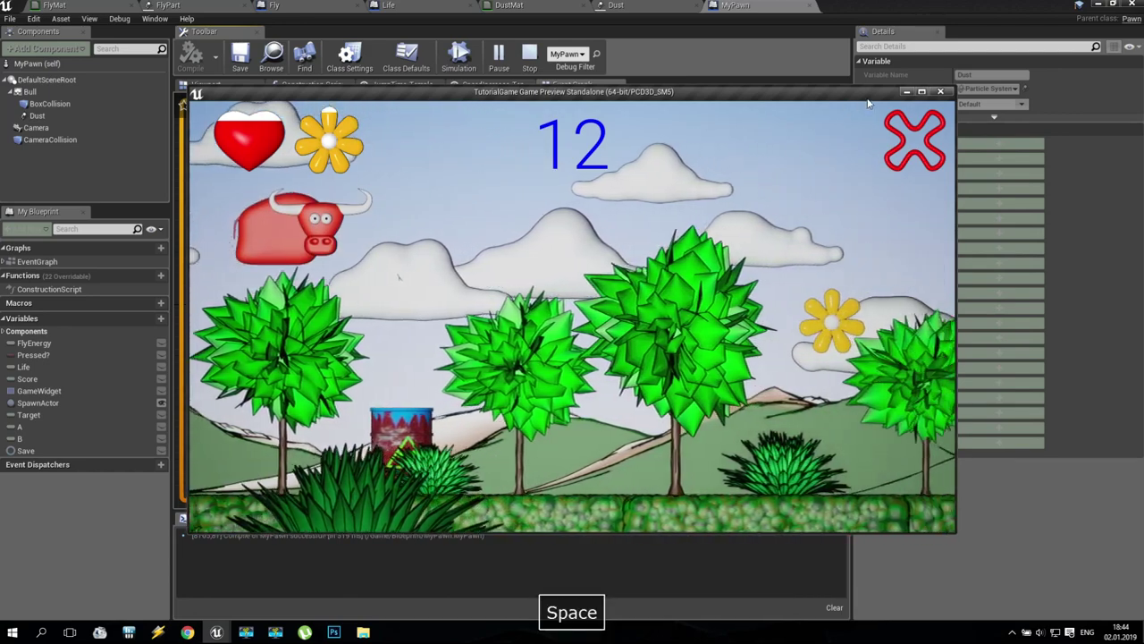